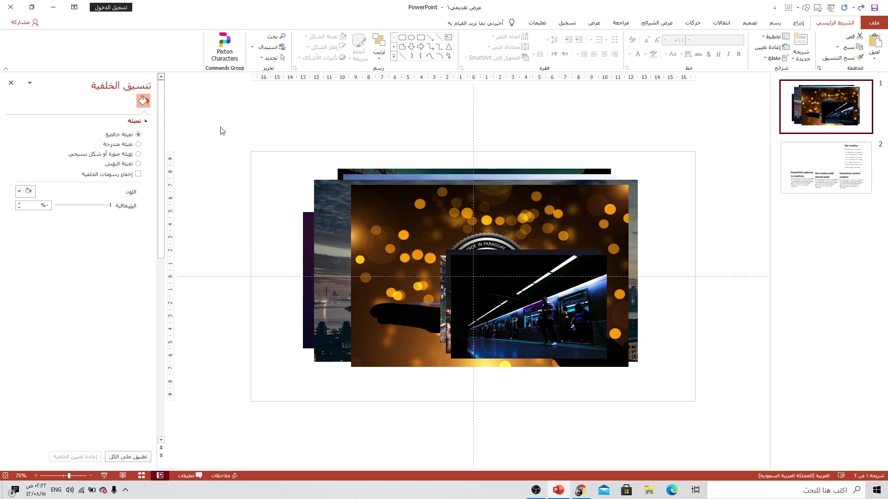
Select all the stacked photos on slide 1 and resize them together.
{"action": "left_click_drag", "start_coordinate": [220, 131], "coordinate": [724, 431]}
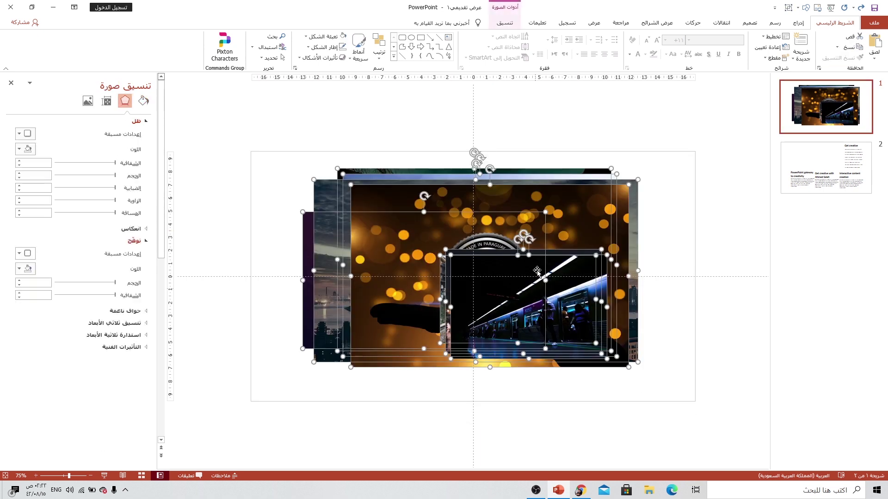
{"action": "left_click_drag", "start_coordinate": [456, 250], "coordinate": [451, 245]}
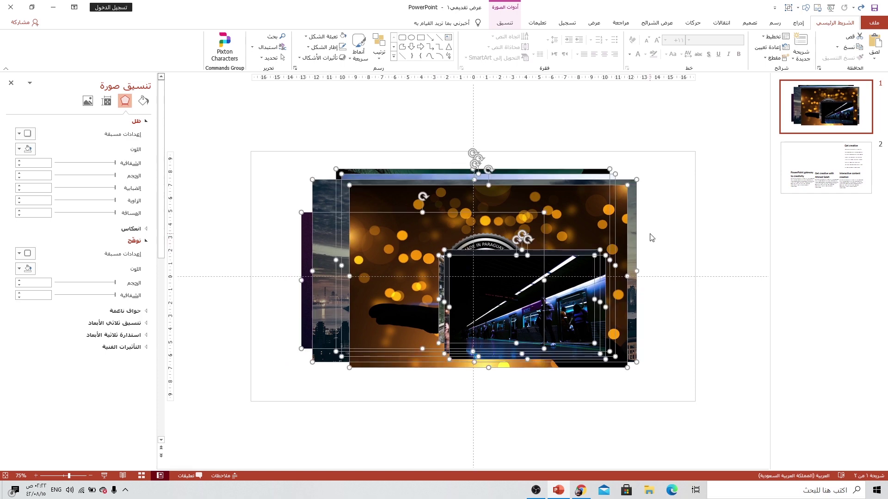
{"action": "left_click", "coordinate": [651, 238]}
Insert a new blank slide after slide 2.
{"action": "left_click", "coordinate": [804, 173]}
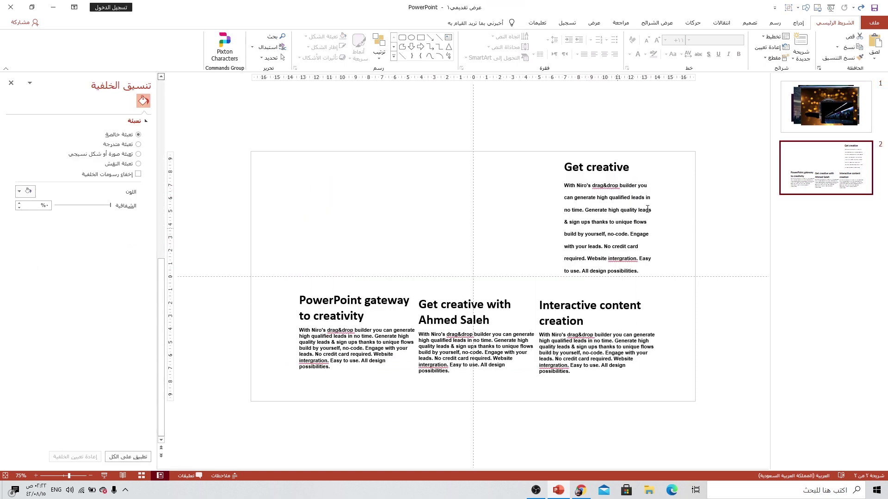
{"action": "right_click", "coordinate": [818, 184]}
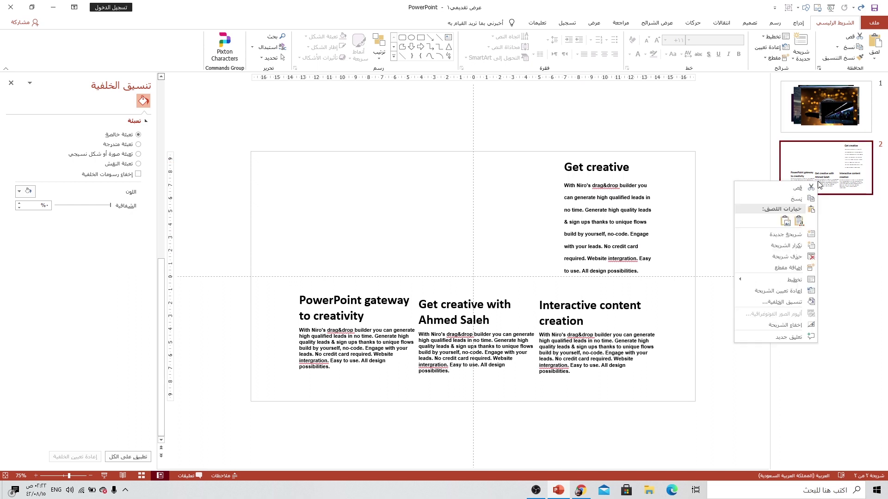
{"action": "left_click", "coordinate": [798, 234]}
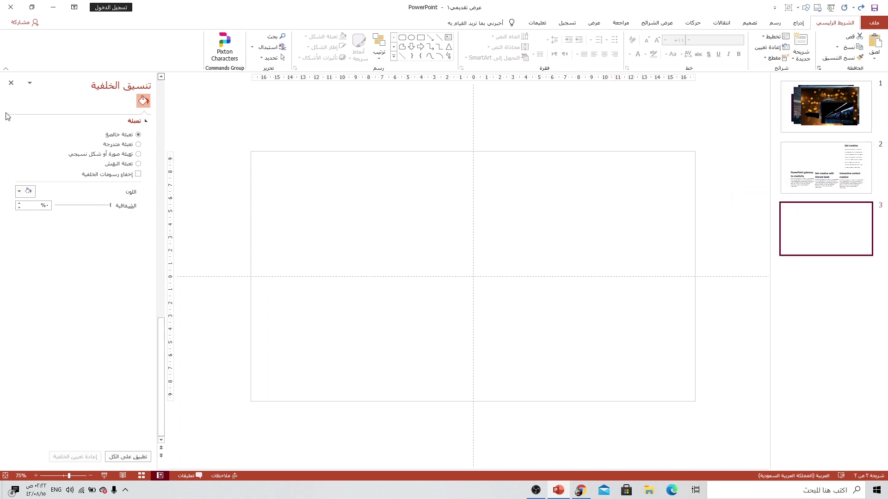
Close the Format Background pane and cut the purple image out from behind slide 1's collage.
{"action": "left_click", "coordinate": [11, 87]}
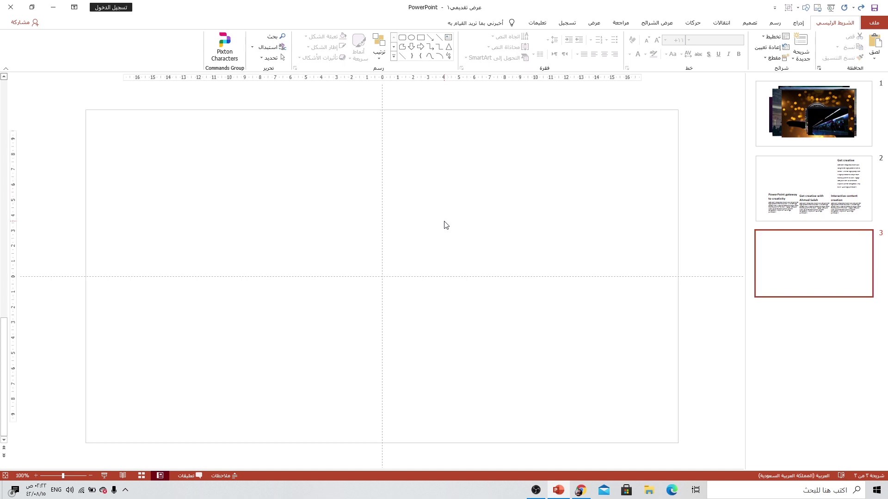
{"action": "key", "text": "Home"}
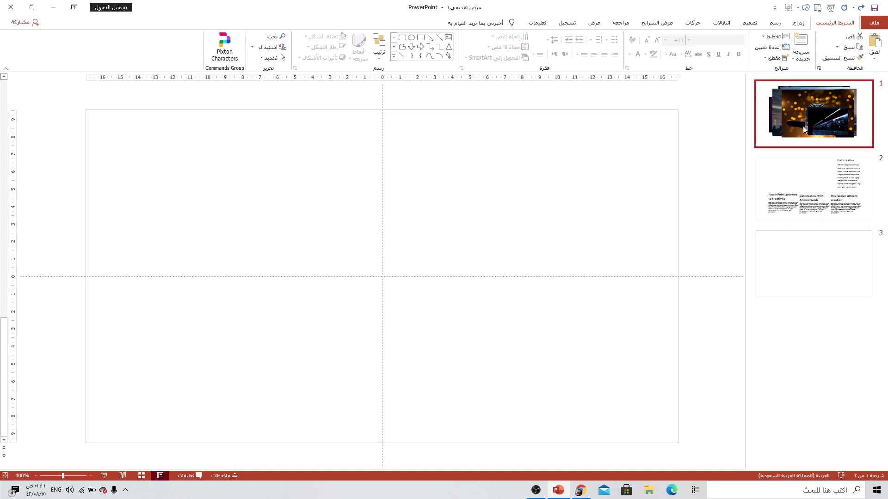
{"action": "mouse_move", "coordinate": [164, 229]}
{"action": "left_mouse_down"}
{"action": "mouse_move", "coordinate": [119, 149]}
{"action": "mouse_move", "coordinate": [122, 211]}
{"action": "left_mouse_up"}
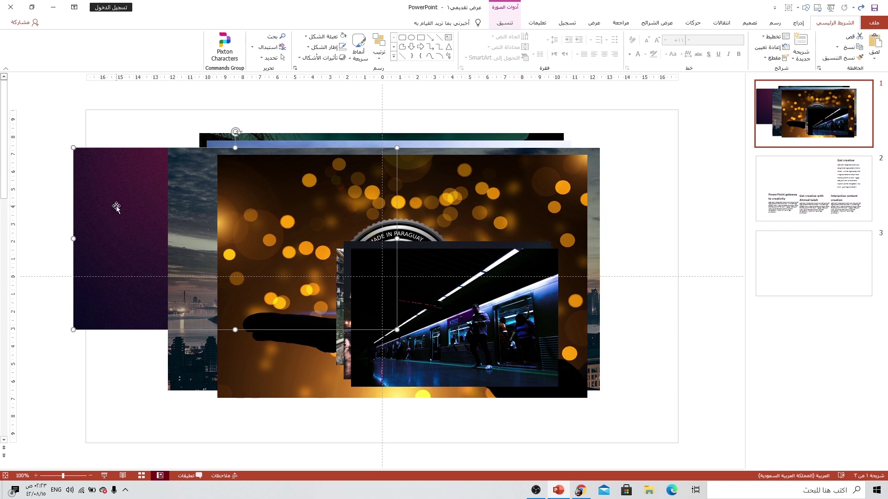
{"action": "key", "text": "Delete"}
Paste the purple image on slide 3 and stretch it from the top-left corner to fill the slide.
{"action": "left_click", "coordinate": [808, 253]}
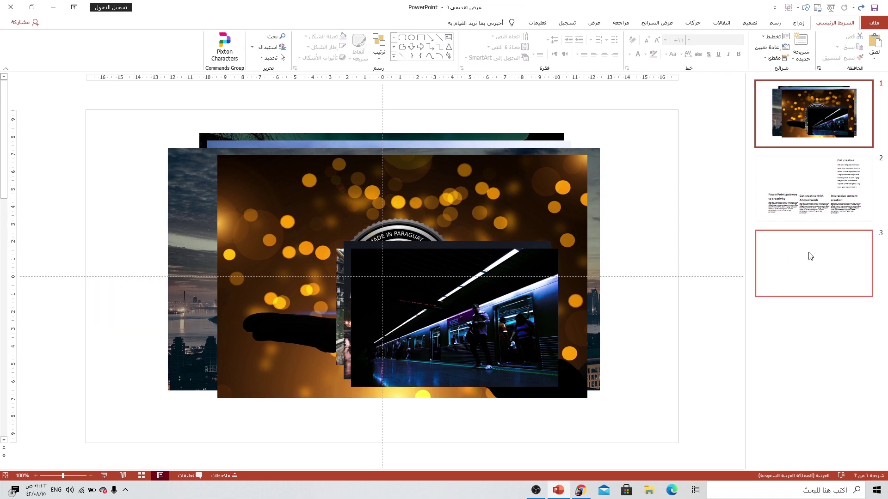
{"action": "key", "text": "ctrl+v"}
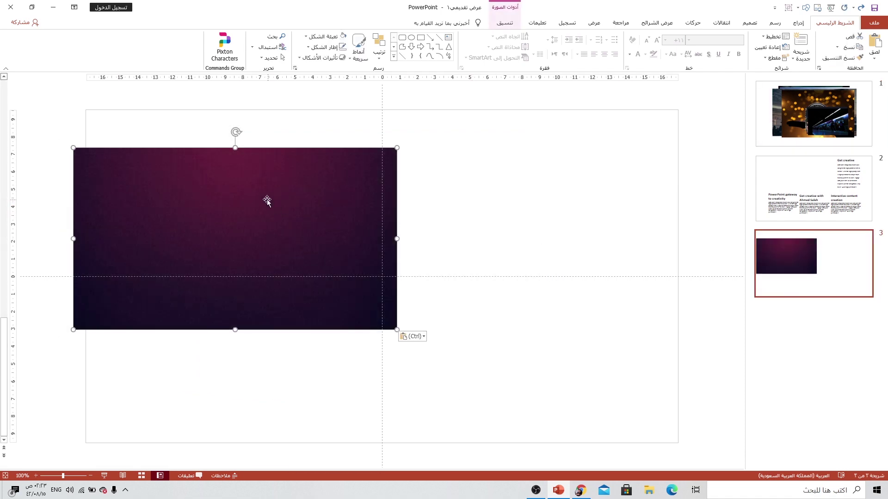
{"action": "mouse_move", "coordinate": [267, 198]}
{"action": "left_mouse_down"}
{"action": "mouse_move", "coordinate": [289, 172]}
{"action": "mouse_move", "coordinate": [278, 162]}
{"action": "left_mouse_up"}
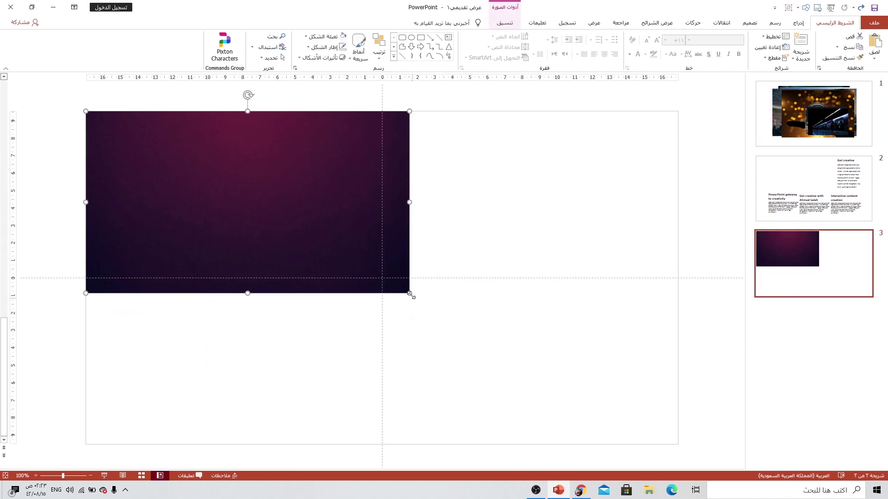
{"action": "left_click_drag", "start_coordinate": [409, 291], "coordinate": [650, 445]}
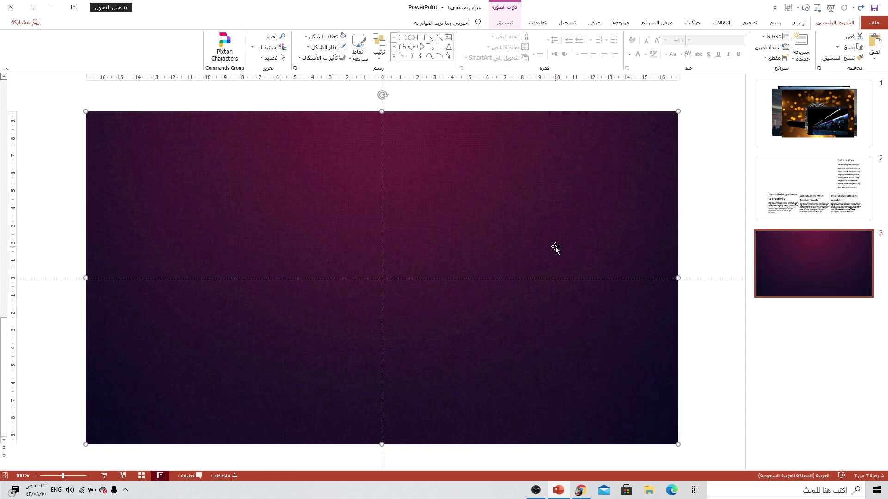
{"action": "left_click", "coordinate": [858, 103]}
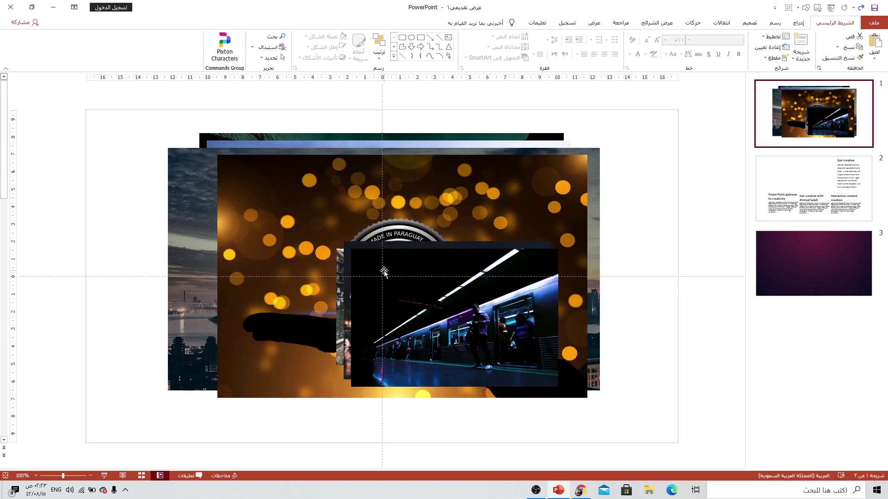
Paste the subway train photo on slide 3, enlarge it over most of the purple backdrop, and raise it.
{"action": "key", "text": "ctrl+z"}
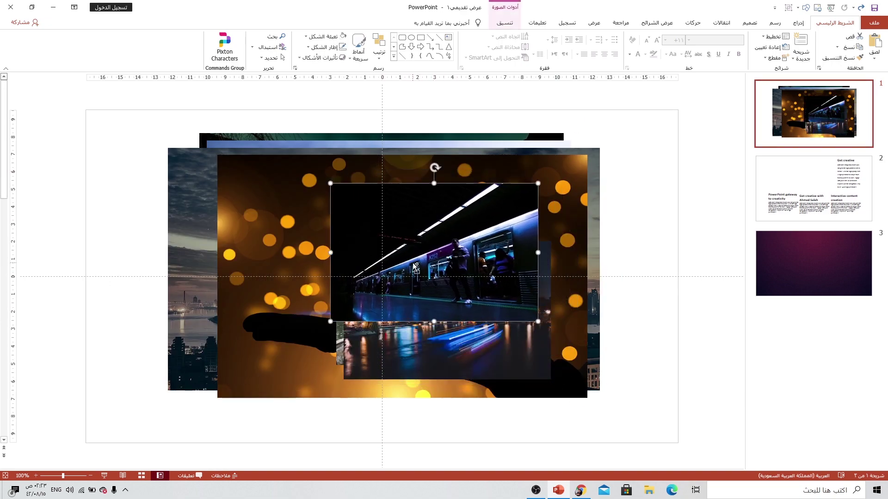
{"action": "key", "text": "ctrl+z"}
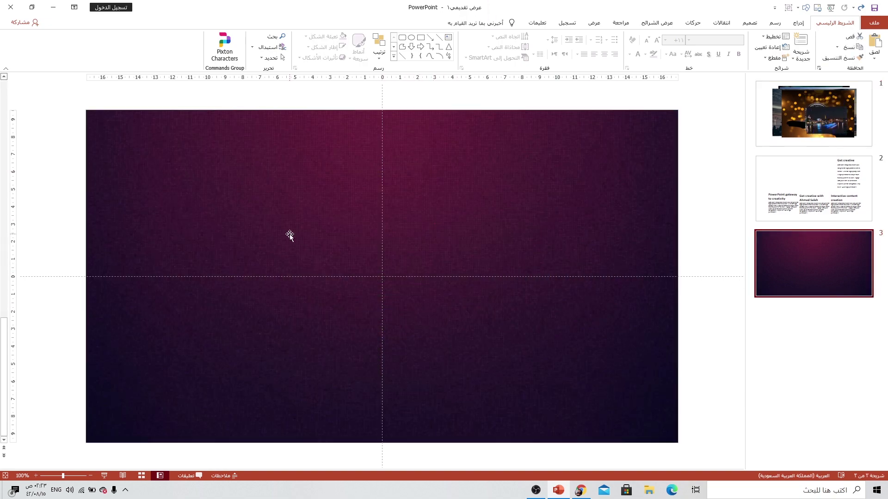
{"action": "key", "text": "ctrl+v"}
{"action": "left_click_drag", "start_coordinate": [410, 240], "coordinate": [201, 191]}
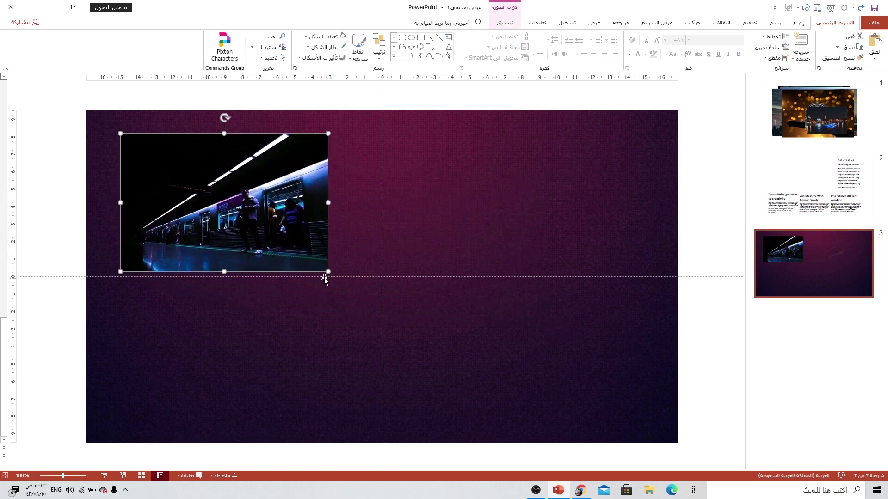
{"action": "mouse_move", "coordinate": [327, 272]}
{"action": "left_mouse_down"}
{"action": "mouse_move", "coordinate": [646, 344]}
{"action": "mouse_move", "coordinate": [638, 345]}
{"action": "left_mouse_up"}
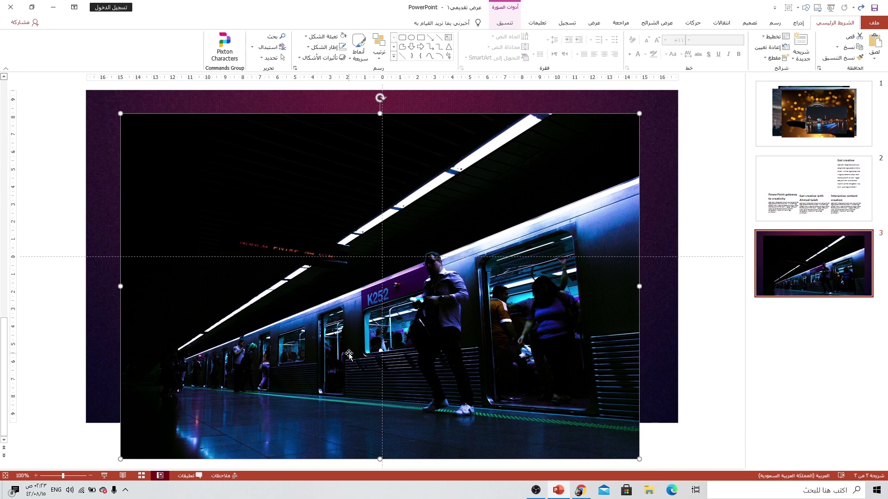
{"action": "left_click_drag", "start_coordinate": [350, 352], "coordinate": [353, 302]}
{"action": "scroll", "coordinate": [352, 299], "scroll_direction": "up", "scroll_amount": 1}
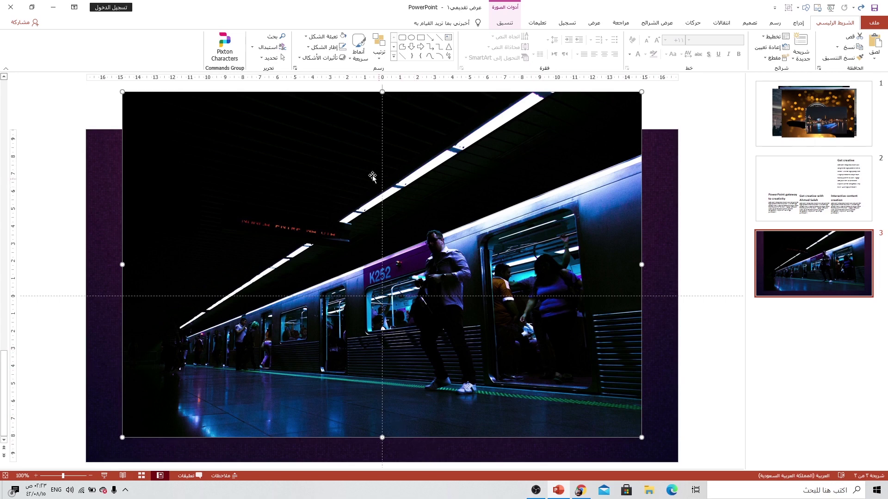
Crop the top off the train photo.
{"action": "left_click", "coordinate": [511, 24]}
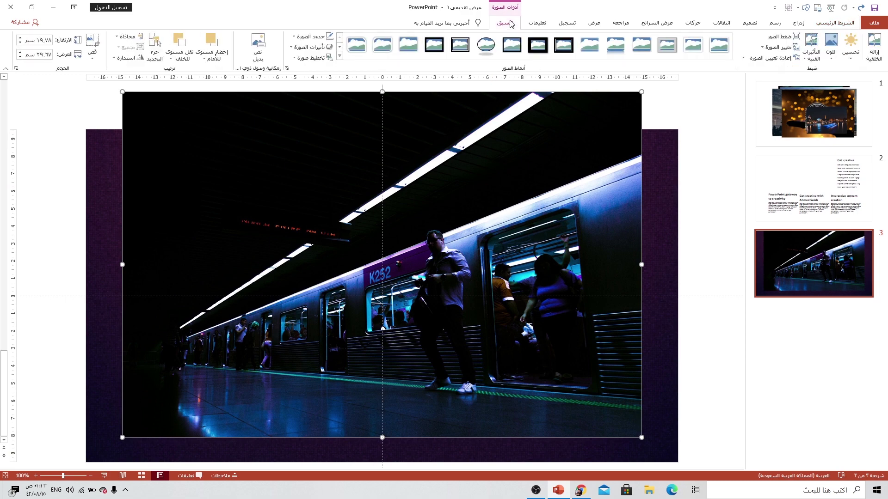
{"action": "left_click", "coordinate": [94, 44]}
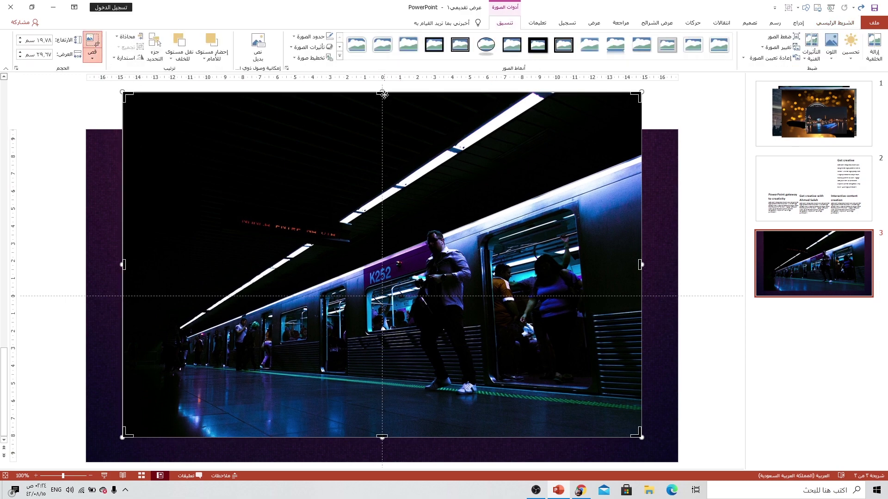
{"action": "left_click_drag", "start_coordinate": [381, 92], "coordinate": [369, 157]}
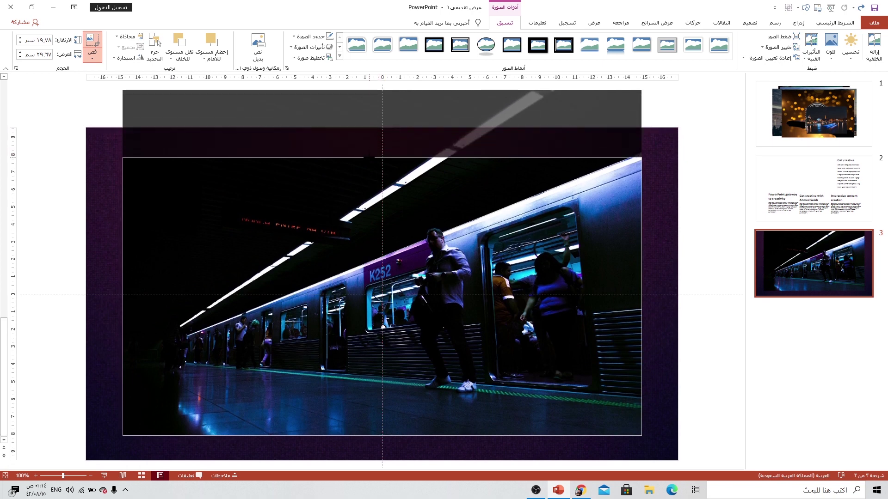
{"action": "left_click_drag", "start_coordinate": [369, 157], "coordinate": [369, 153]}
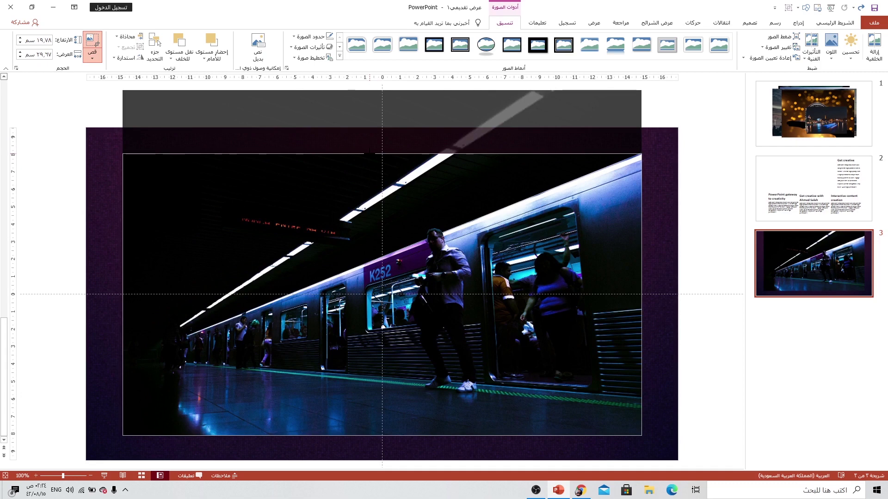
{"action": "left_click_drag", "start_coordinate": [369, 153], "coordinate": [369, 155]}
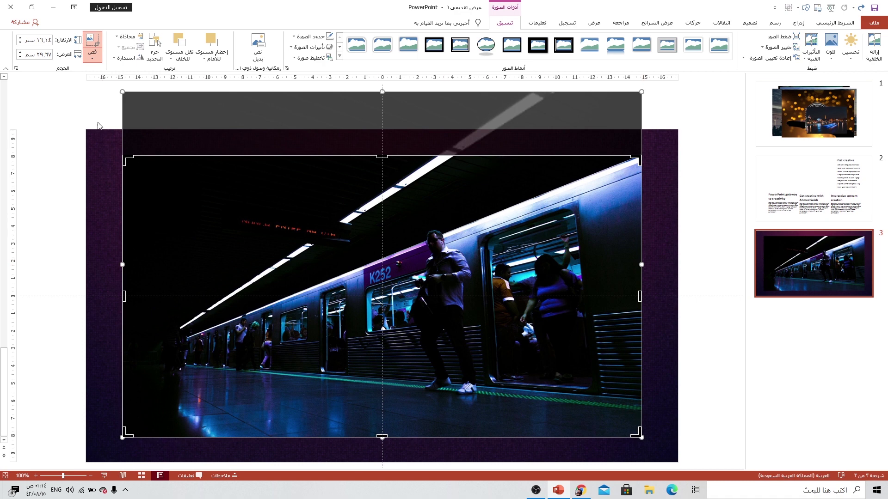
{"action": "left_click", "coordinate": [93, 42]}
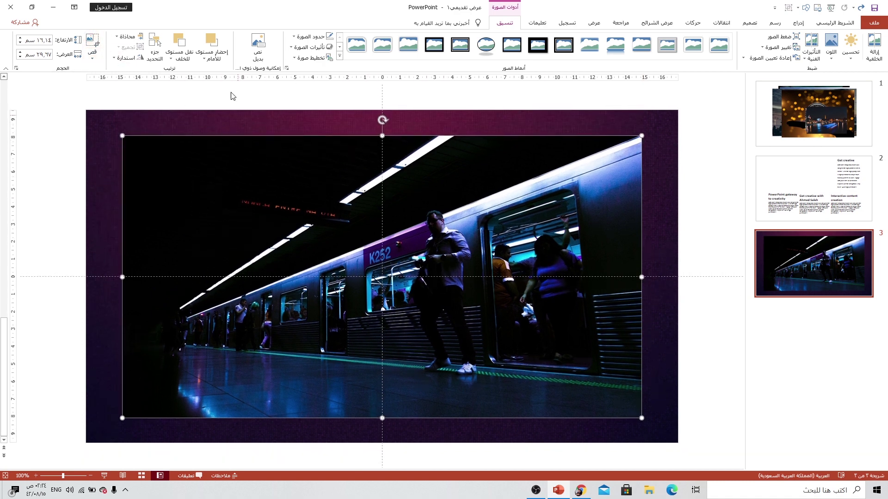
Center the train photo horizontally and vertically on slide 3.
{"action": "left_click", "coordinate": [126, 36]}
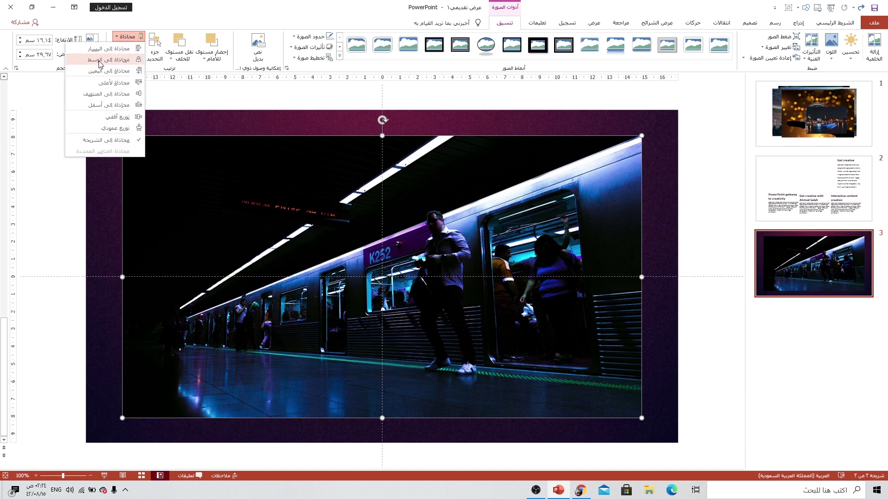
{"action": "left_click", "coordinate": [99, 64]}
{"action": "left_click", "coordinate": [125, 41]}
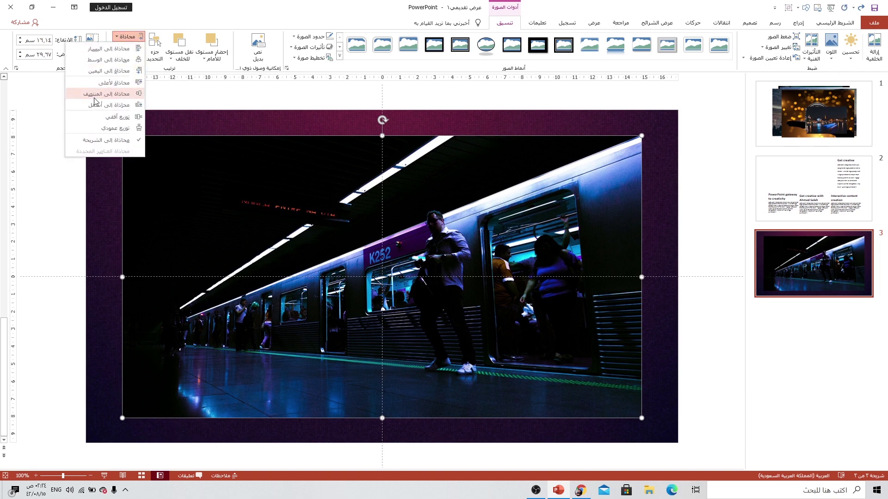
{"action": "left_click", "coordinate": [95, 99]}
{"action": "left_click", "coordinate": [722, 189]}
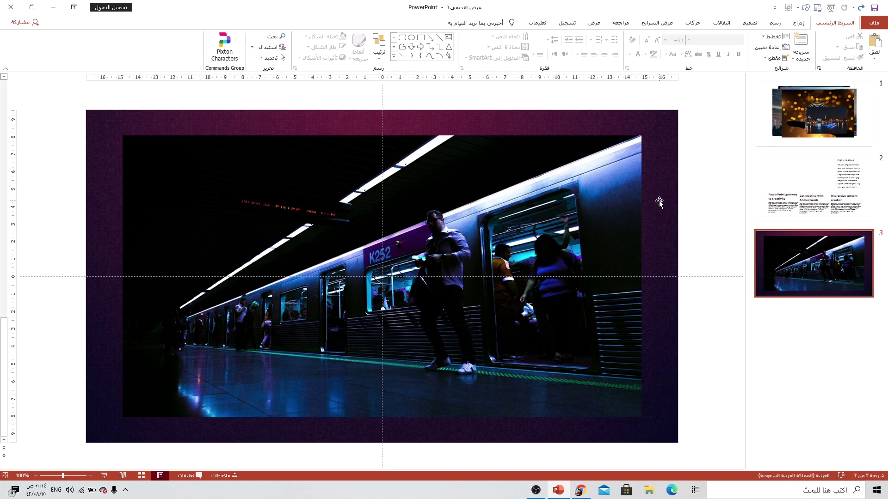
Move the night river photo from slide 1 to slide 3 and enlarge it to fill the frame.
{"action": "left_click", "coordinate": [842, 121]}
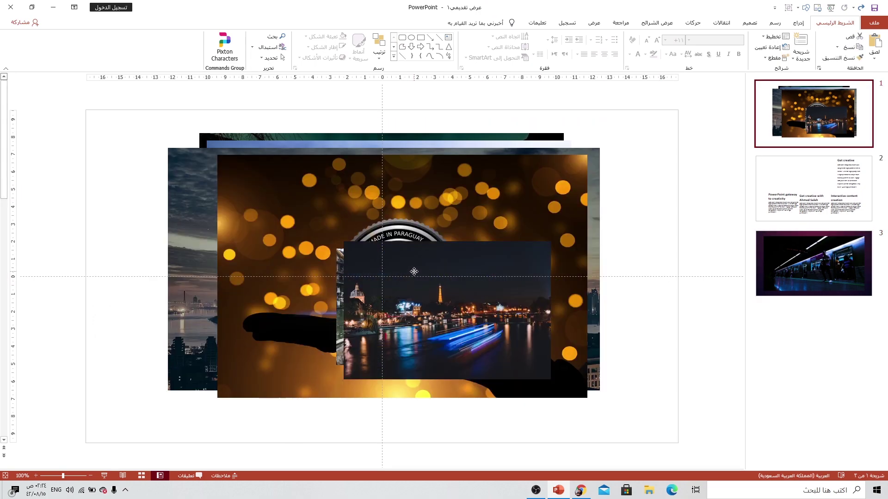
{"action": "left_click", "coordinate": [414, 271]}
{"action": "key", "text": "Delete"}
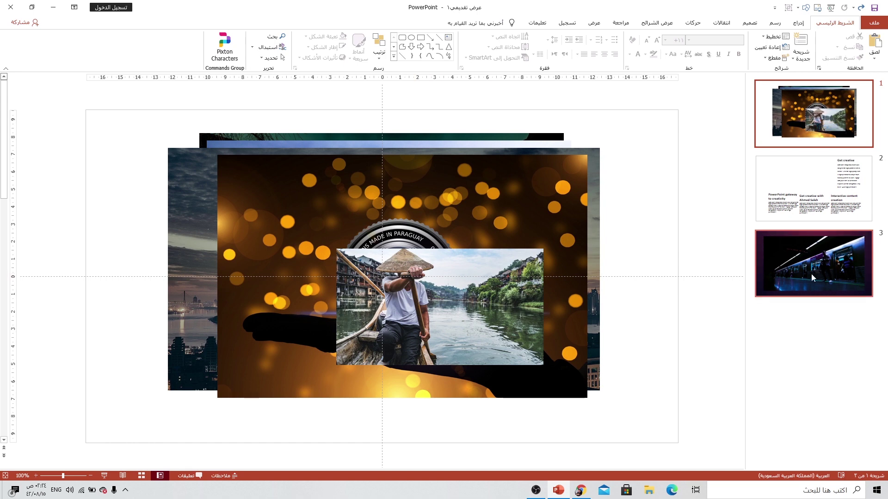
{"action": "left_click", "coordinate": [814, 264]}
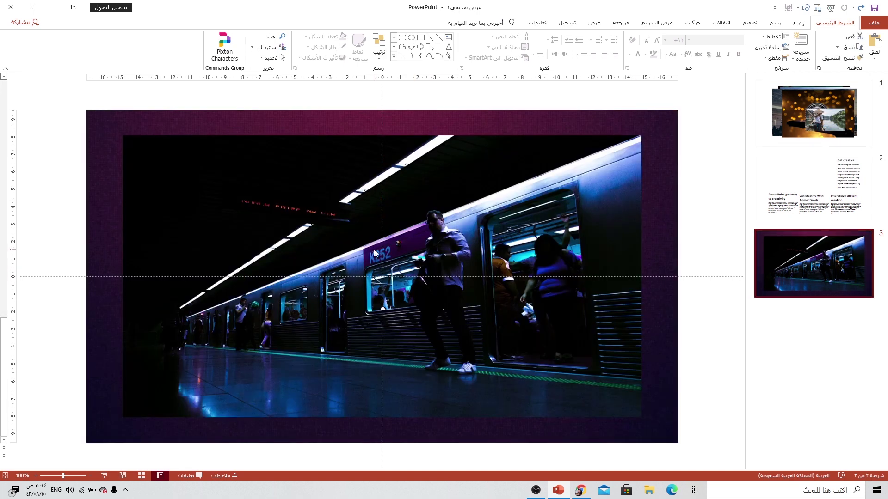
{"action": "key", "text": "ctrl+v"}
{"action": "mouse_move", "coordinate": [420, 310]}
{"action": "left_mouse_down"}
{"action": "mouse_move", "coordinate": [192, 344]}
{"action": "mouse_move", "coordinate": [199, 349]}
{"action": "left_mouse_up"}
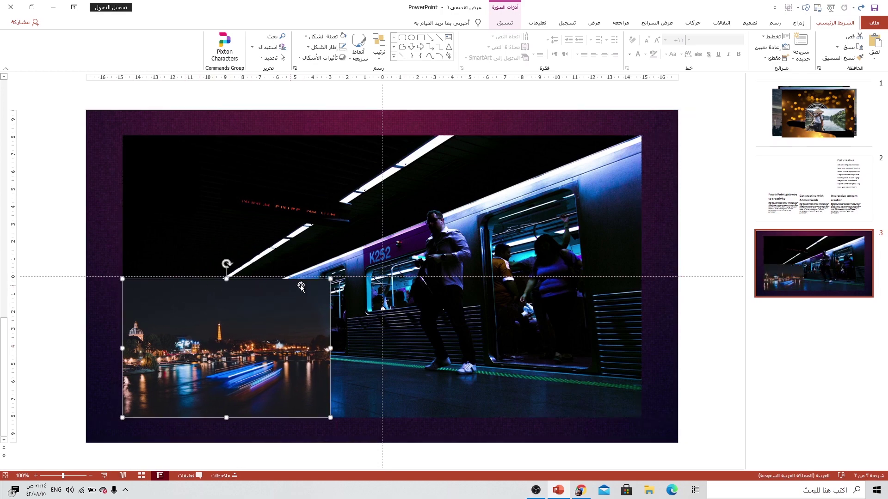
{"action": "left_click_drag", "start_coordinate": [331, 278], "coordinate": [640, 115]}
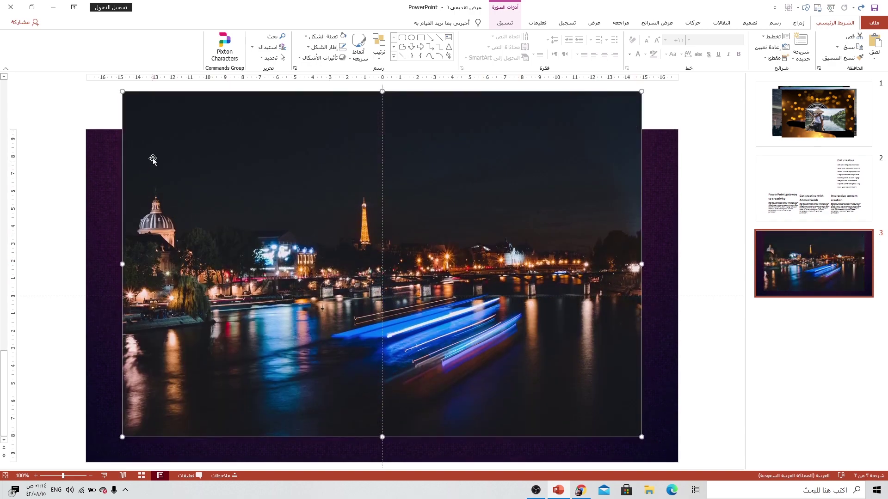
Crop the river photo's top so it is 16.14 cm tall.
{"action": "left_click", "coordinate": [504, 22]}
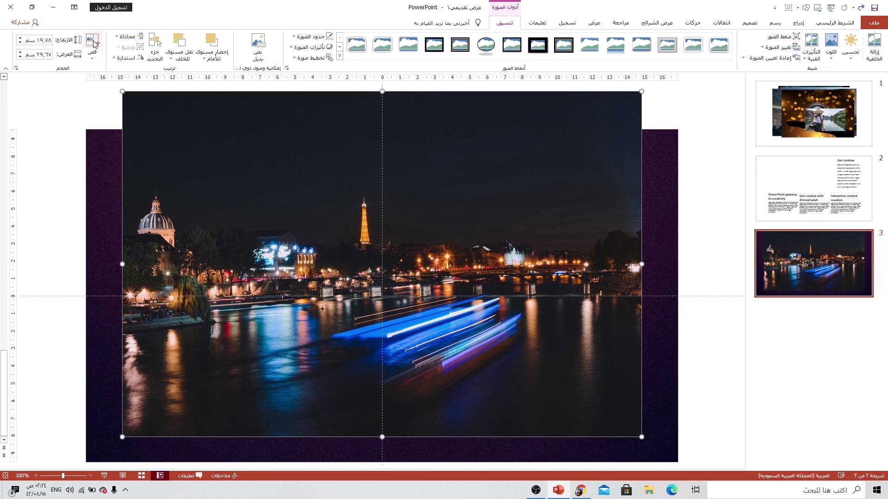
{"action": "left_click", "coordinate": [96, 43]}
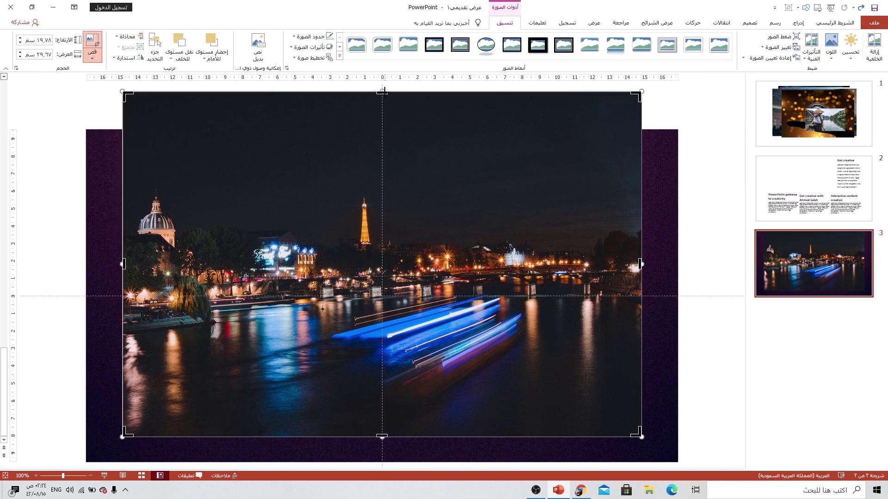
{"action": "left_click_drag", "start_coordinate": [383, 91], "coordinate": [384, 157]}
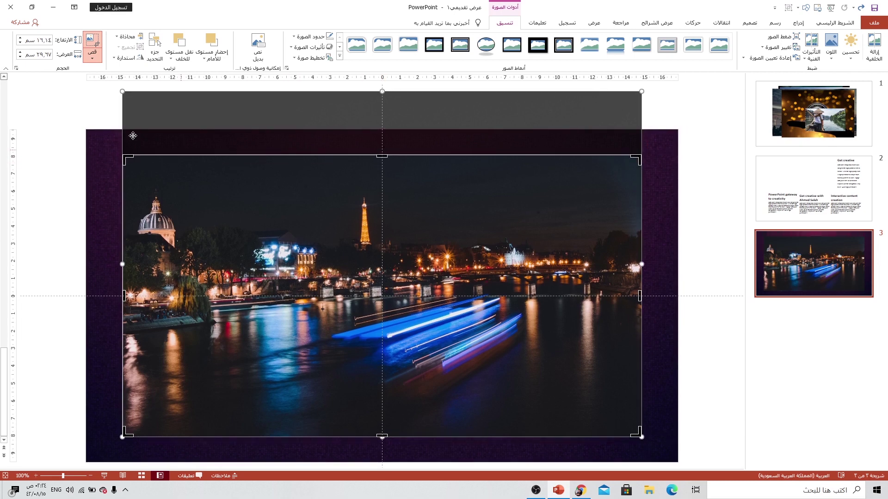
{"action": "left_click", "coordinate": [91, 40]}
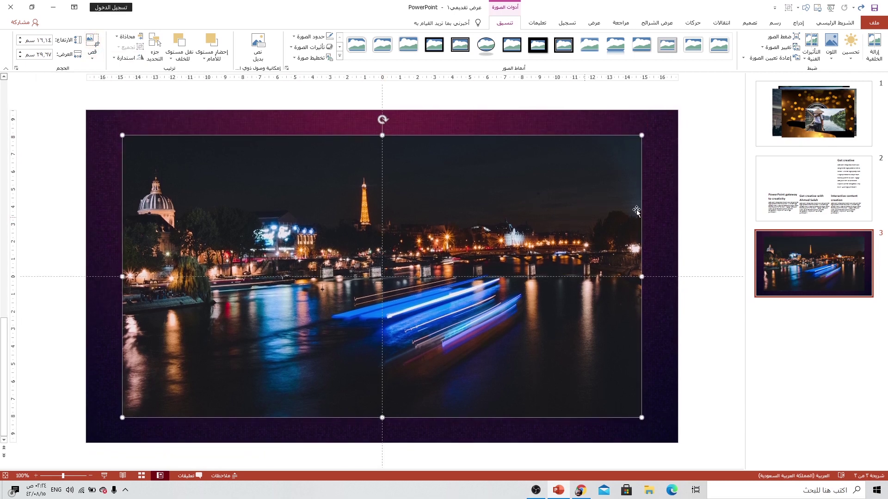
{"action": "left_click", "coordinate": [814, 113]}
{"action": "left_click", "coordinate": [478, 276]}
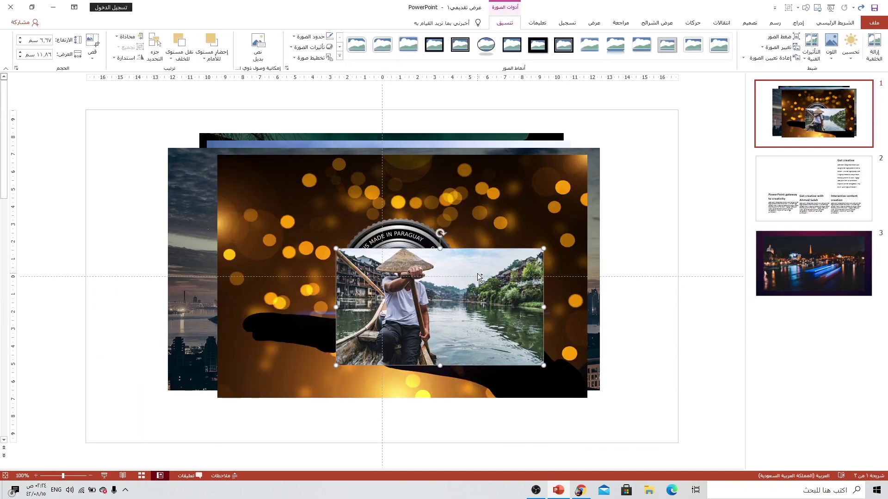
Move the boat photo from slide 1 to slide 3 and enlarge it to fill the frame.
{"action": "key", "text": "Delete"}
{"action": "left_click", "coordinate": [806, 262]}
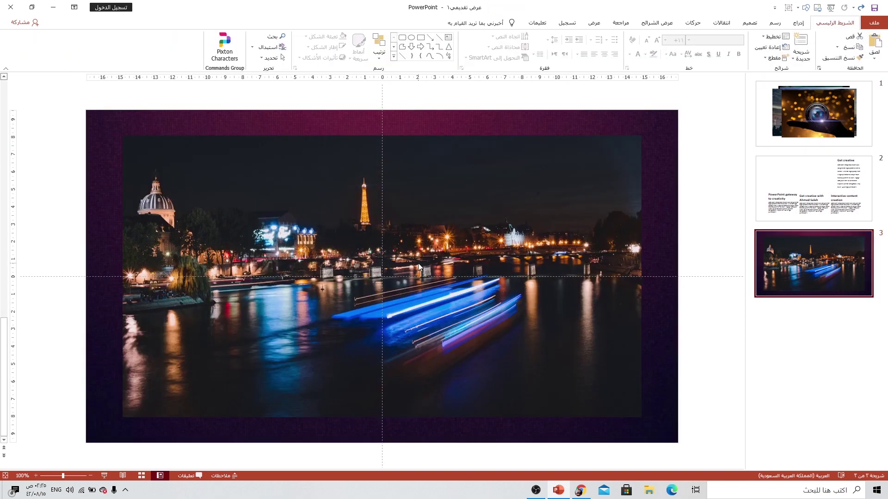
{"action": "key", "text": "ctrl+v"}
{"action": "mouse_move", "coordinate": [384, 289]}
{"action": "left_mouse_down"}
{"action": "mouse_move", "coordinate": [161, 339]}
{"action": "mouse_move", "coordinate": [169, 342]}
{"action": "left_mouse_up"}
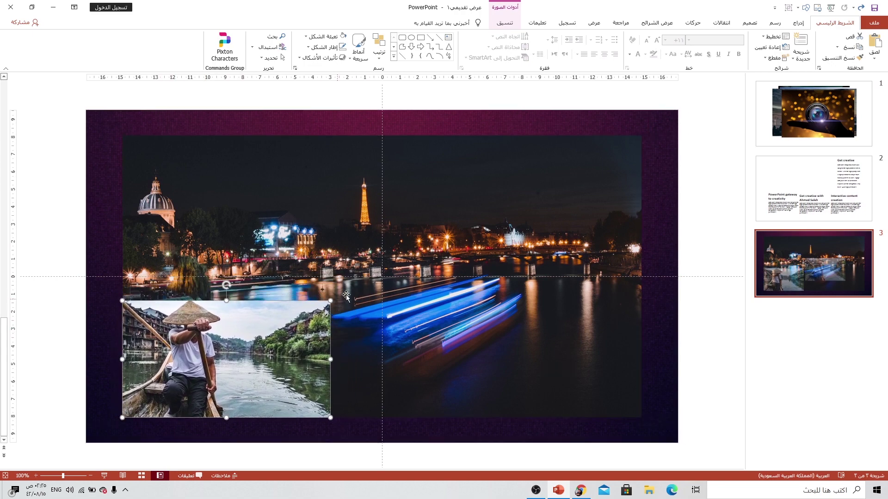
{"action": "left_click_drag", "start_coordinate": [330, 300], "coordinate": [639, 145]}
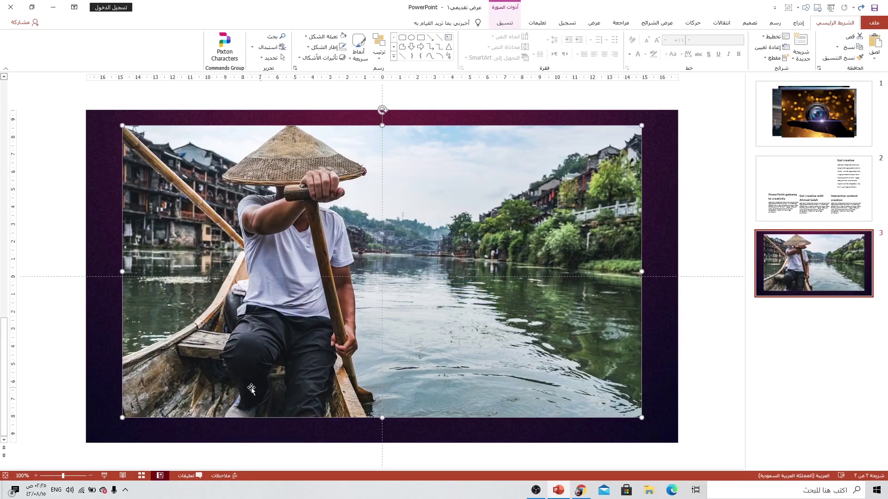
{"action": "left_click_drag", "start_coordinate": [338, 355], "coordinate": [341, 367]}
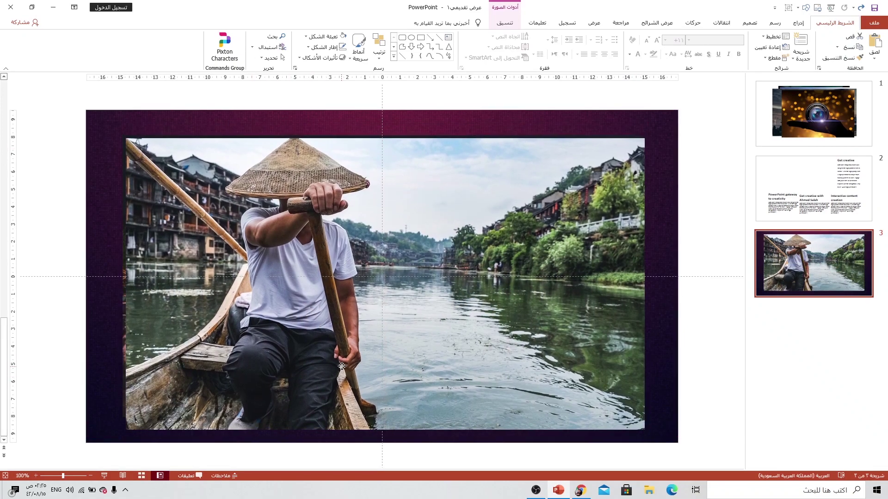
{"action": "left_click_drag", "start_coordinate": [341, 367], "coordinate": [340, 367]}
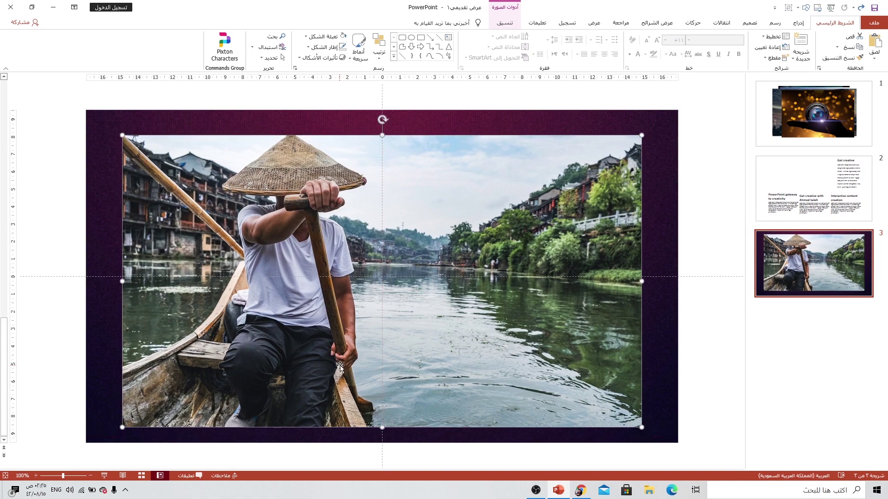
Crop the bottom of the boat photo and shift the image slightly left within the crop.
{"action": "left_click", "coordinate": [505, 23]}
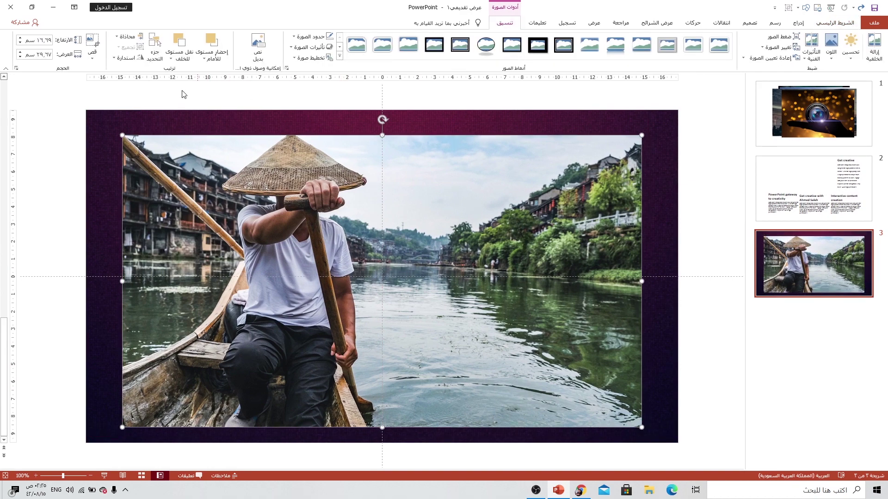
{"action": "left_click", "coordinate": [91, 40]}
{"action": "left_click_drag", "start_coordinate": [382, 425], "coordinate": [378, 416]}
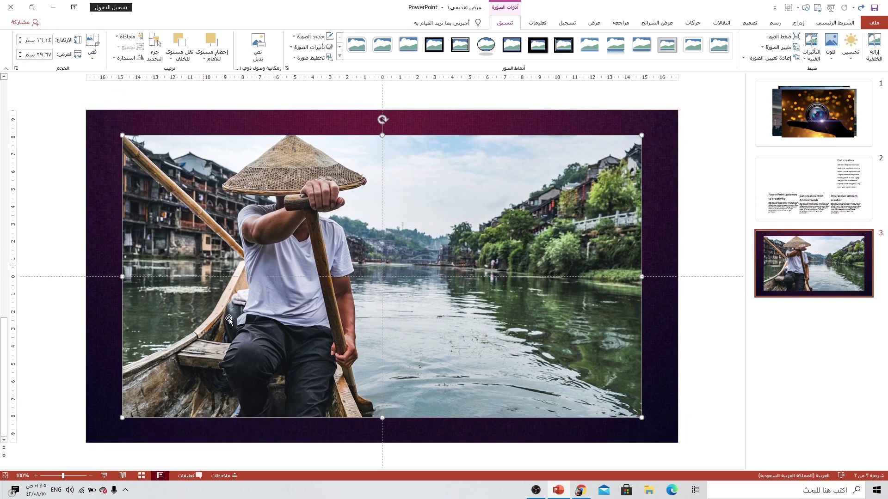
{"action": "mouse_move", "coordinate": [229, 357]}
{"action": "left_mouse_down"}
{"action": "mouse_move", "coordinate": [220, 350]}
{"action": "mouse_move", "coordinate": [235, 356]}
{"action": "left_mouse_up"}
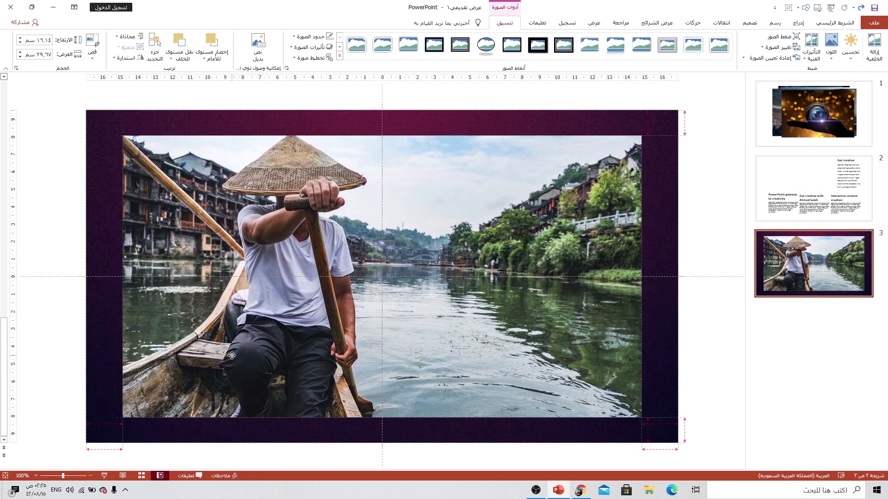
{"action": "left_click_drag", "start_coordinate": [235, 355], "coordinate": [231, 355]}
{"action": "key", "text": "Escape"}
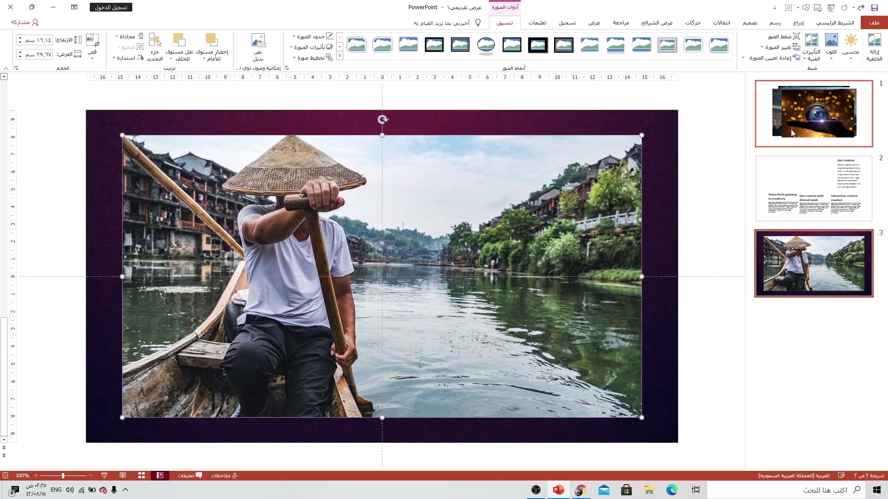
Move the camera lens photo from slide 1 to slide 3 and enlarge it over the frame.
{"action": "left_click", "coordinate": [814, 113]}
{"action": "left_click", "coordinate": [354, 309]}
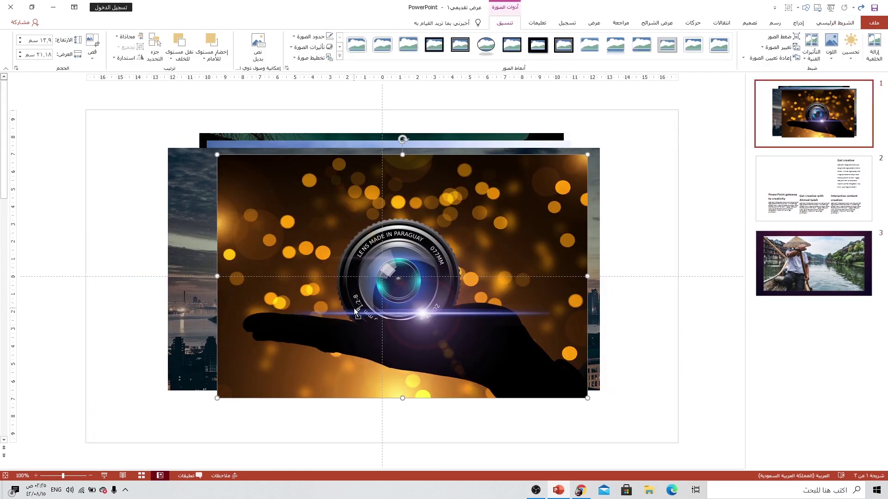
{"action": "key", "text": "Delete"}
{"action": "left_click", "coordinate": [792, 265]}
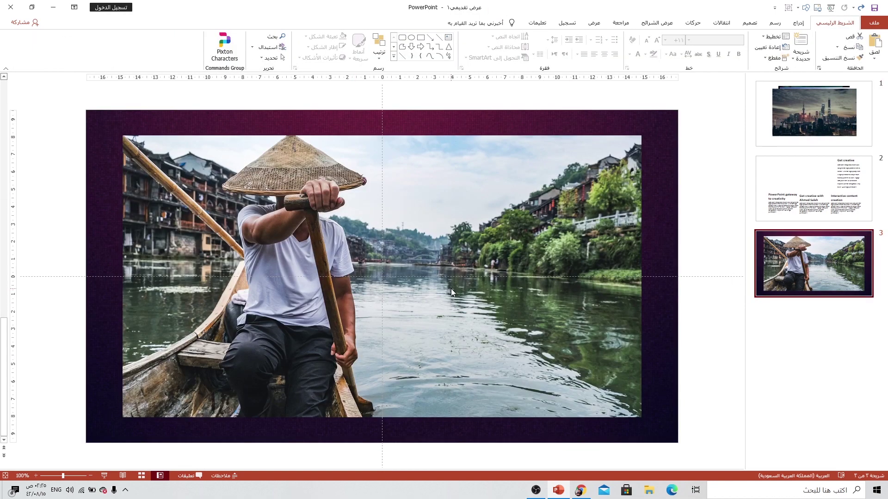
{"action": "key", "text": "ctrl+v"}
{"action": "left_click_drag", "start_coordinate": [288, 241], "coordinate": [194, 222]}
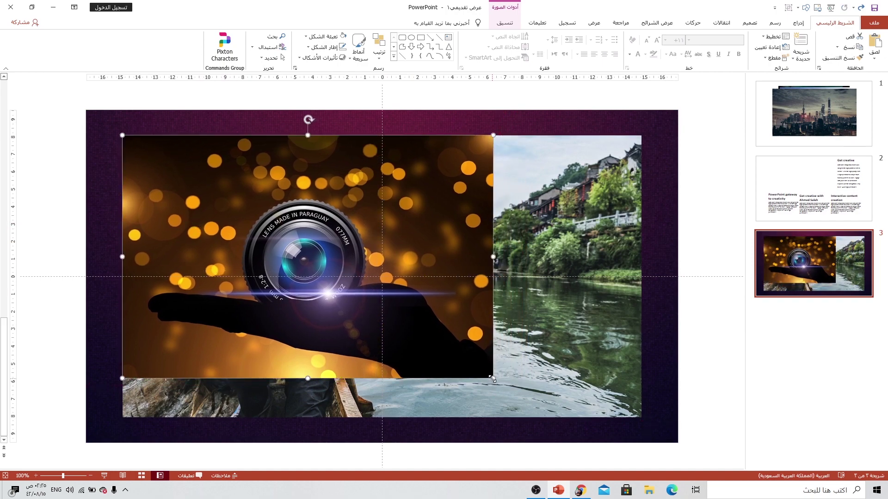
{"action": "mouse_move", "coordinate": [492, 378]}
{"action": "left_mouse_down"}
{"action": "mouse_move", "coordinate": [637, 389]}
{"action": "mouse_move", "coordinate": [641, 467]}
{"action": "left_mouse_up"}
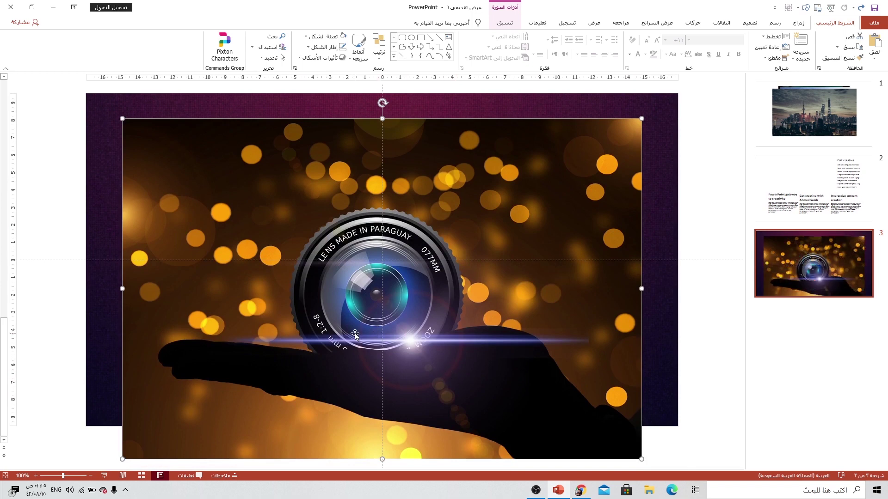
{"action": "left_click_drag", "start_coordinate": [355, 336], "coordinate": [343, 277]}
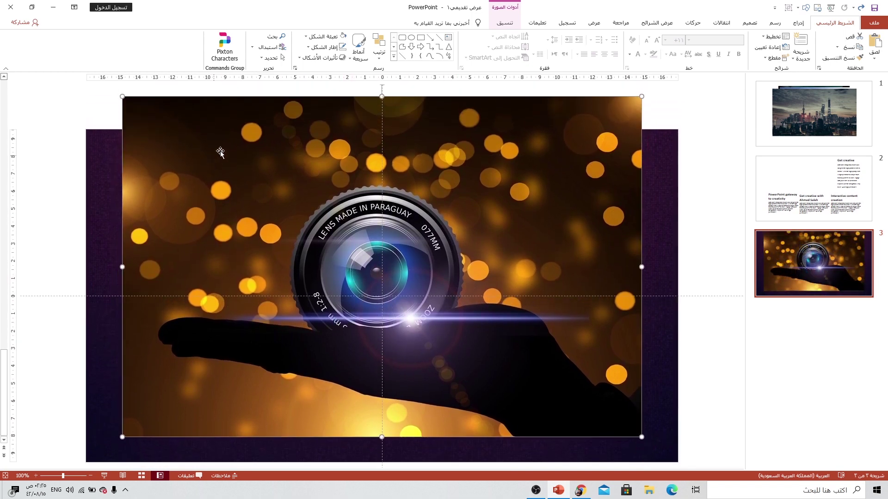
Crop the top of the camera lens photo to 16.14 cm tall.
{"action": "left_click", "coordinate": [504, 24]}
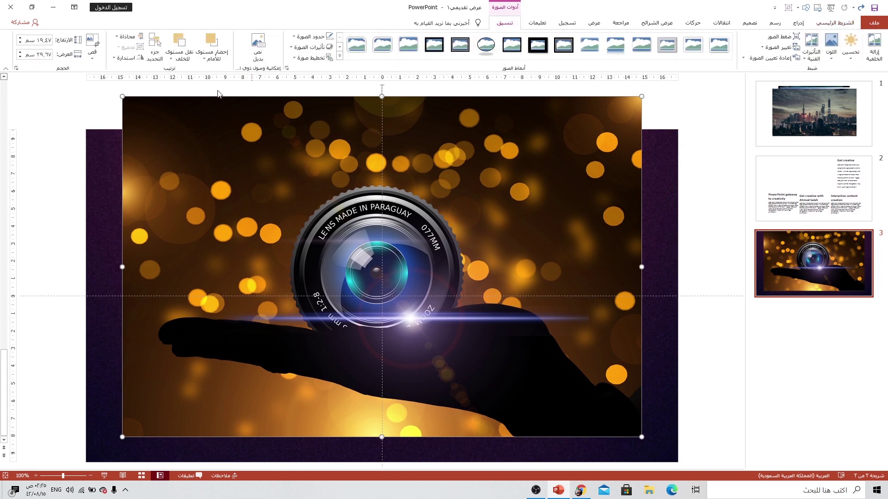
{"action": "left_click", "coordinate": [93, 41]}
{"action": "left_click_drag", "start_coordinate": [381, 95], "coordinate": [373, 150]}
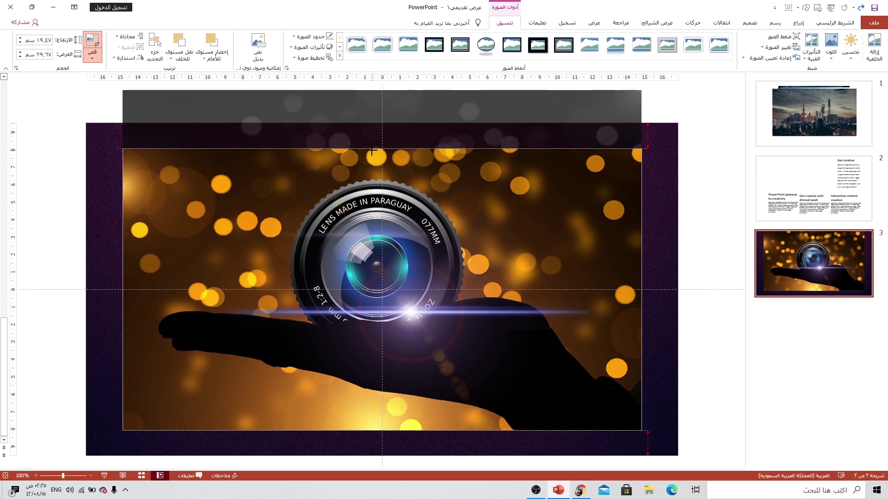
{"action": "left_click", "coordinate": [93, 42]}
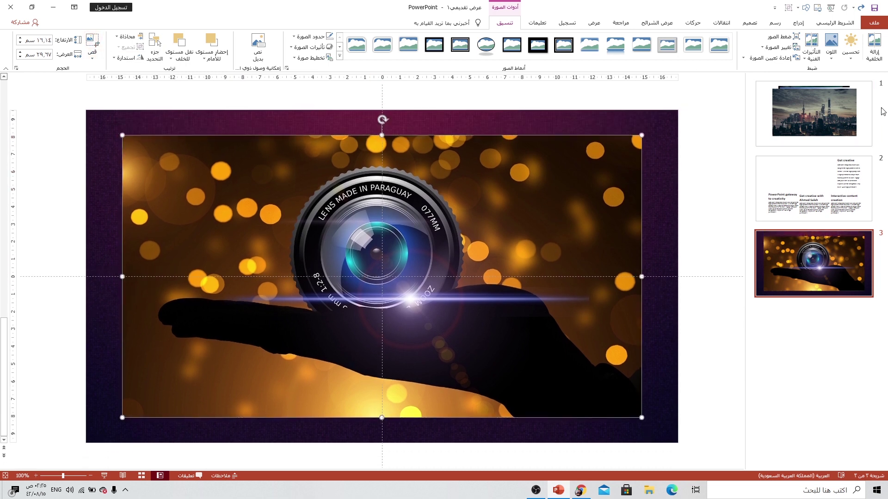
{"action": "left_click", "coordinate": [860, 113]}
Move the city skyline photo from slide 1 to slide 3 and enlarge it to fill the frame.
{"action": "left_click", "coordinate": [580, 230]}
{"action": "key", "text": "Delete"}
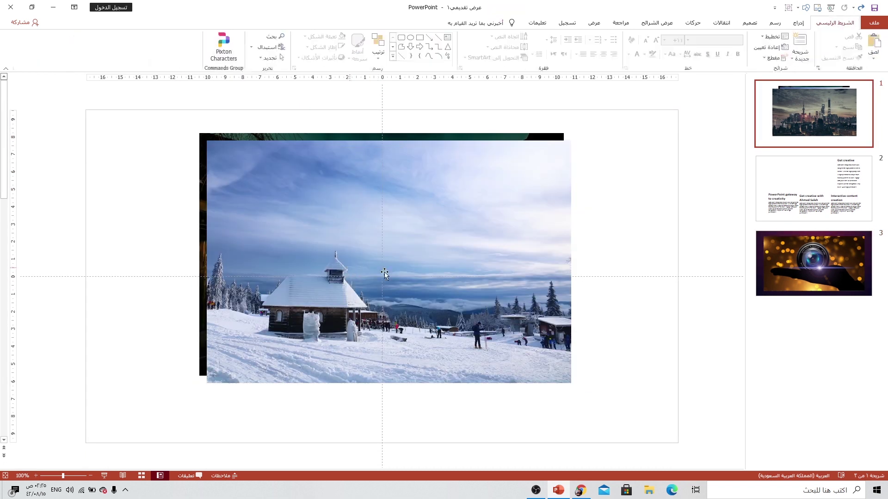
{"action": "left_click", "coordinate": [837, 273]}
{"action": "key", "text": "ctrl+v"}
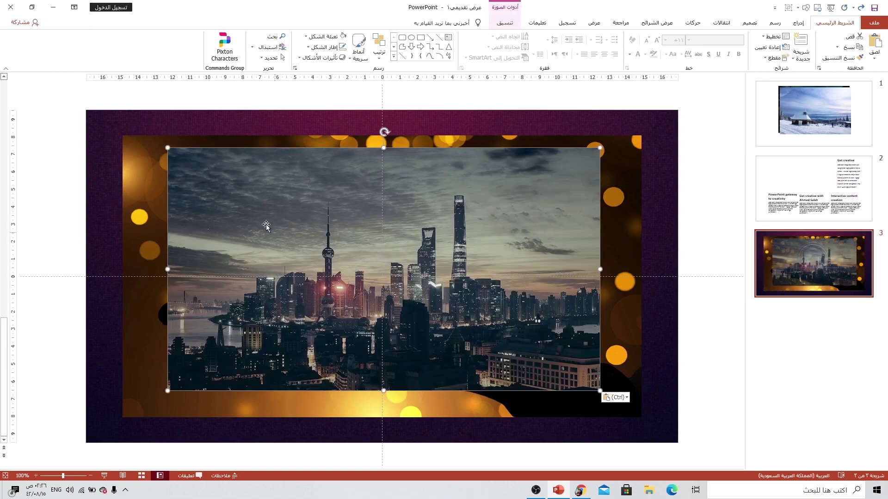
{"action": "left_click_drag", "start_coordinate": [266, 225], "coordinate": [218, 250]}
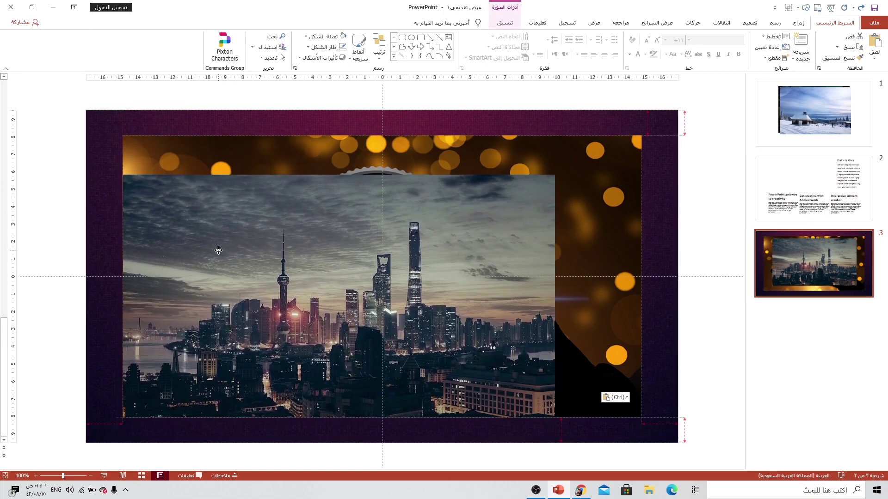
{"action": "left_click_drag", "start_coordinate": [555, 173], "coordinate": [641, 126]}
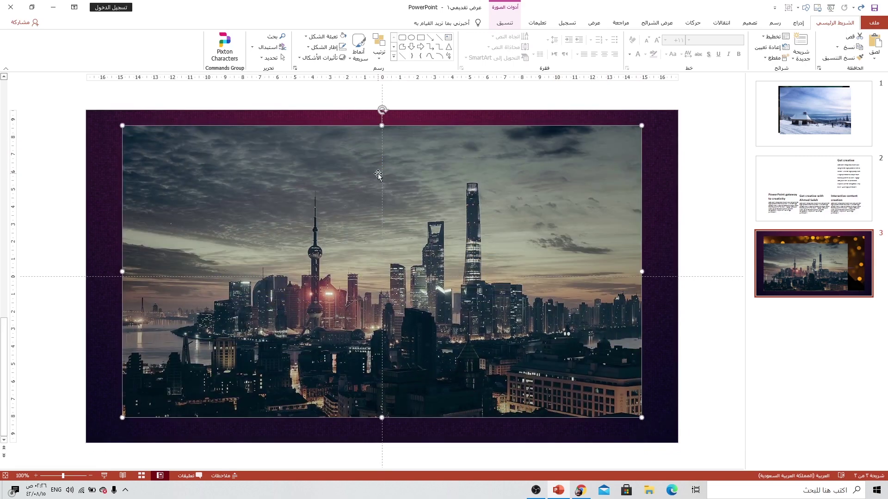
Crop the top of the city photo to 16.14 cm tall.
{"action": "left_click", "coordinate": [503, 23]}
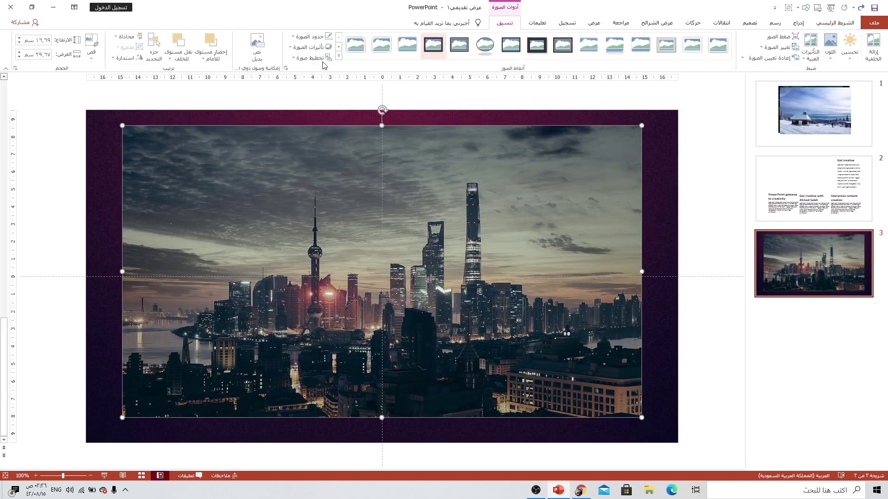
{"action": "left_click", "coordinate": [95, 44]}
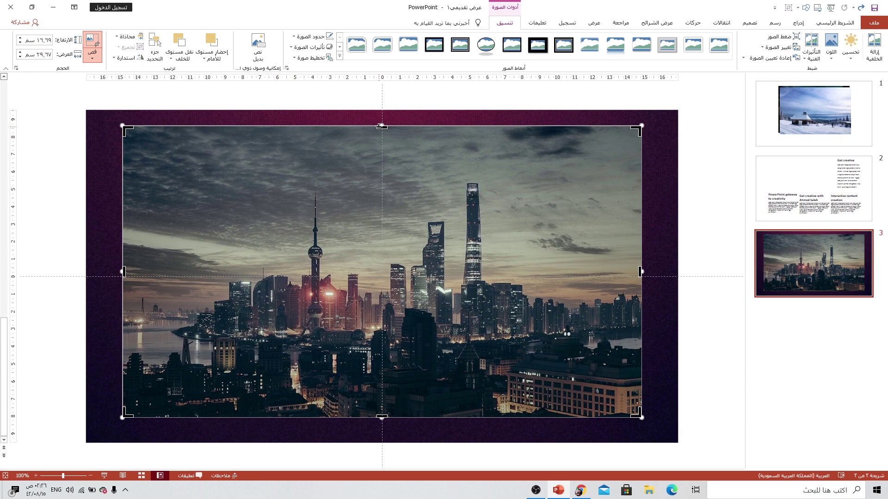
{"action": "left_click_drag", "start_coordinate": [380, 126], "coordinate": [379, 136]}
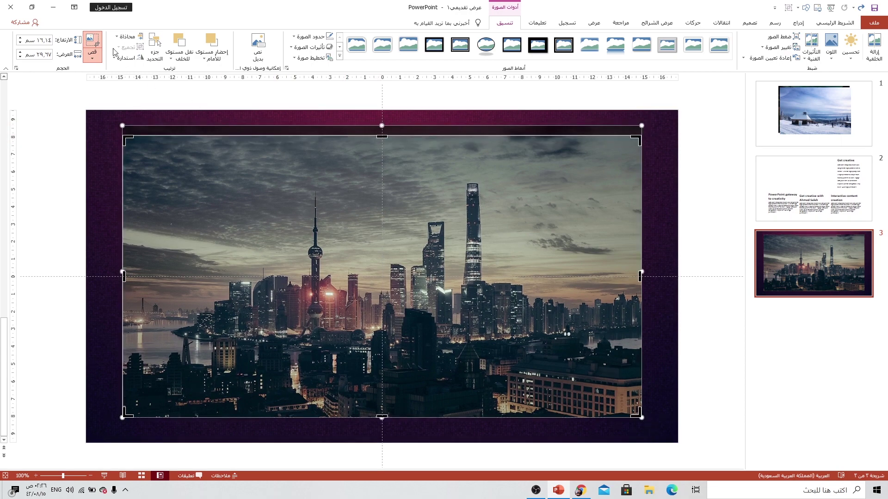
{"action": "left_click", "coordinate": [93, 39]}
Paste the snow photo onto slide 3 over the skyline and enlarge it to cover the frame.
{"action": "left_click", "coordinate": [813, 113]}
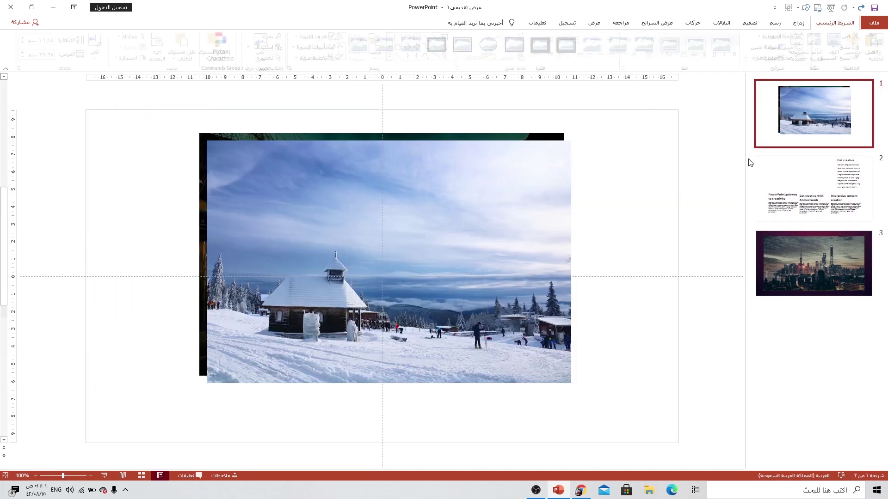
{"action": "left_click", "coordinate": [428, 265]}
{"action": "left_click", "coordinate": [842, 256]}
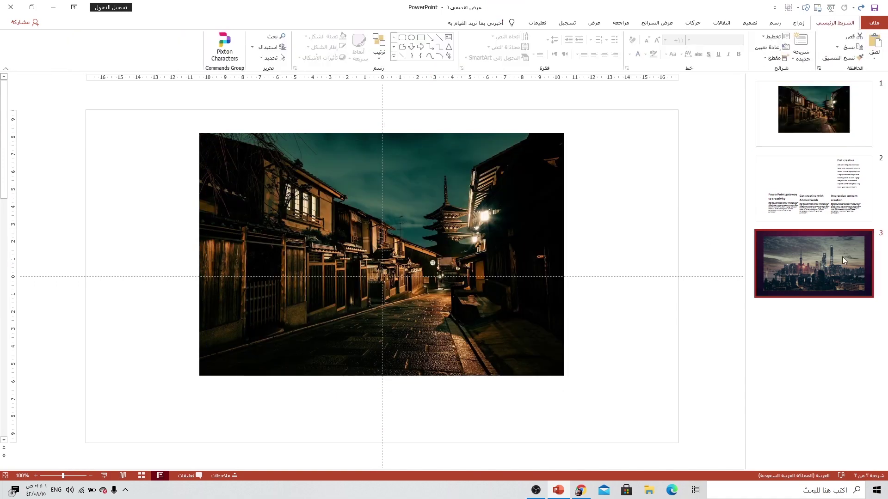
{"action": "key", "text": "ctrl+v"}
{"action": "left_click_drag", "start_coordinate": [301, 228], "coordinate": [218, 258]}
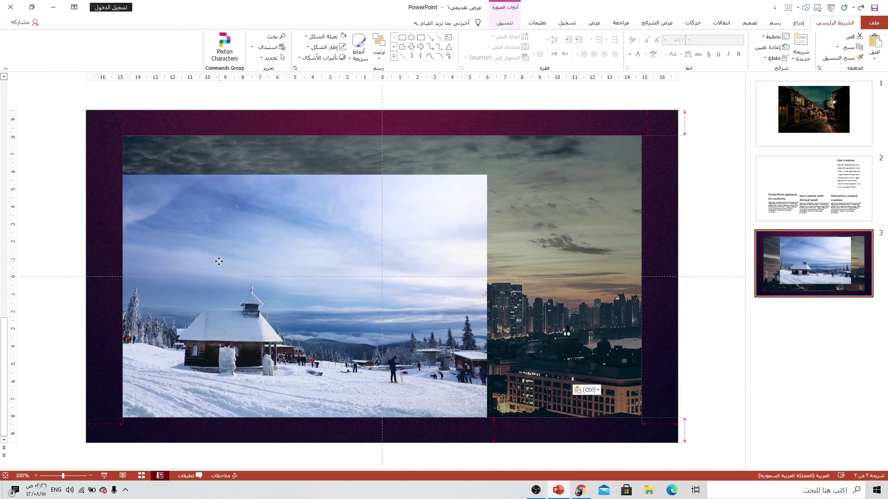
{"action": "left_click_drag", "start_coordinate": [488, 175], "coordinate": [636, 137]}
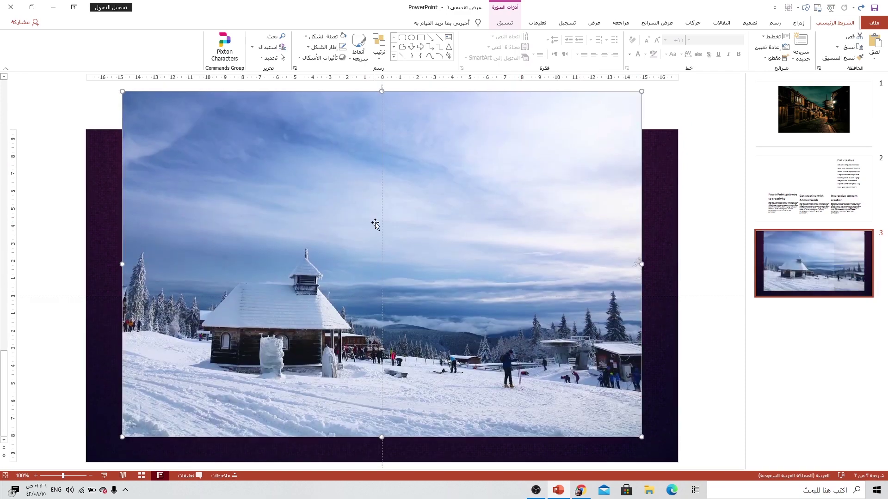
Crop the snow photo's top to the frame edge, 16.14 cm tall.
{"action": "left_click", "coordinate": [497, 25]}
{"action": "left_click", "coordinate": [93, 46]}
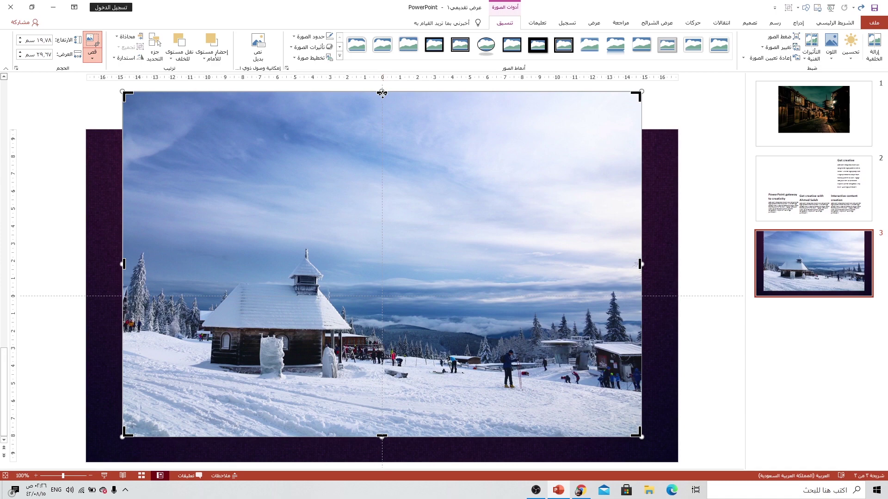
{"action": "left_click_drag", "start_coordinate": [382, 94], "coordinate": [394, 161]}
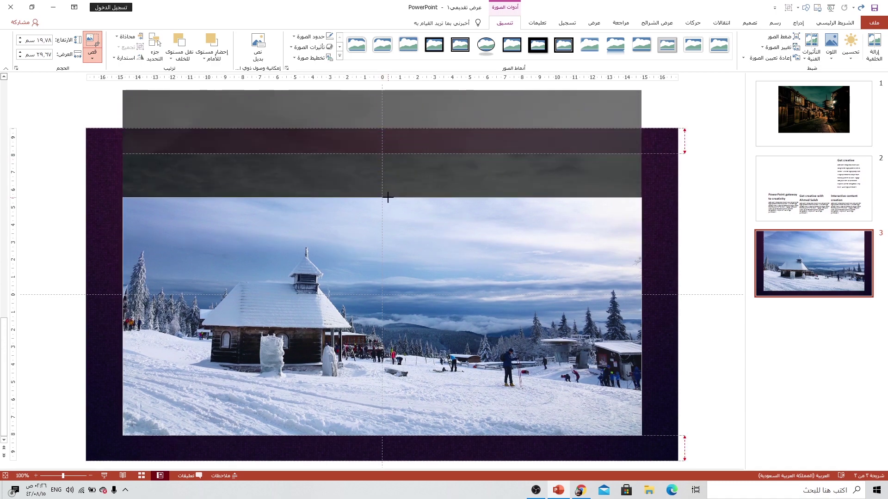
{"action": "key", "text": "Escape"}
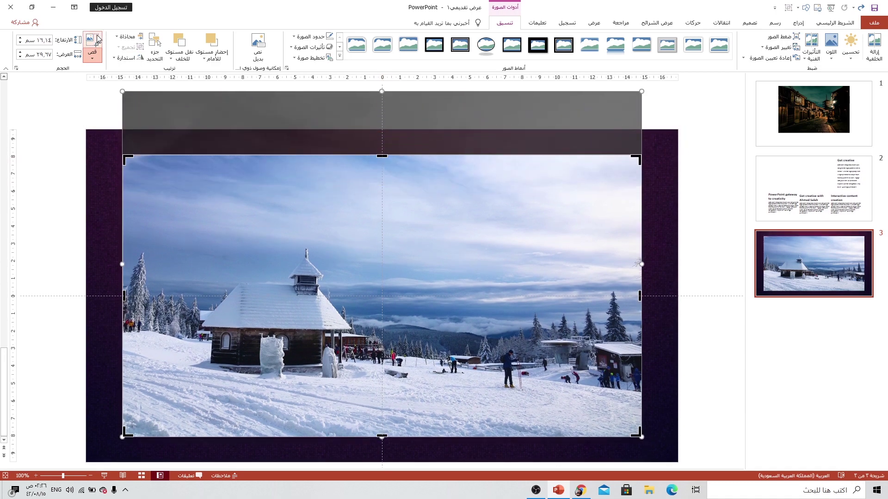
{"action": "left_click", "coordinate": [806, 115]}
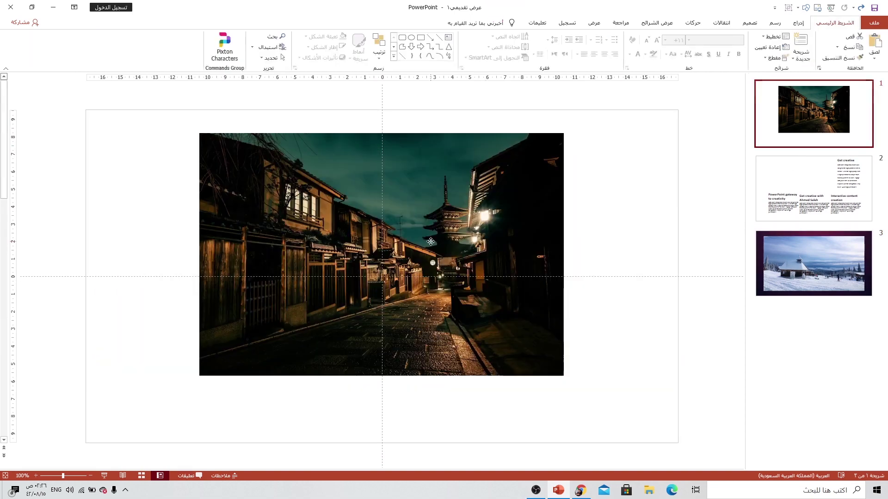
Move the night-street photo from slide 1 to slide 3, enlarged over the snow photo.
{"action": "left_click", "coordinate": [433, 245]}
{"action": "key", "text": "ctrl+x"}
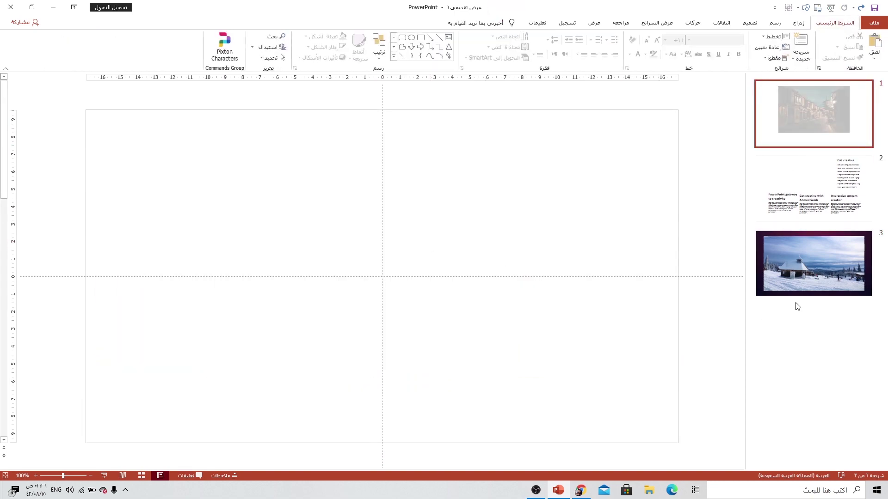
{"action": "left_click", "coordinate": [796, 291]}
{"action": "key", "text": "ctrl+v"}
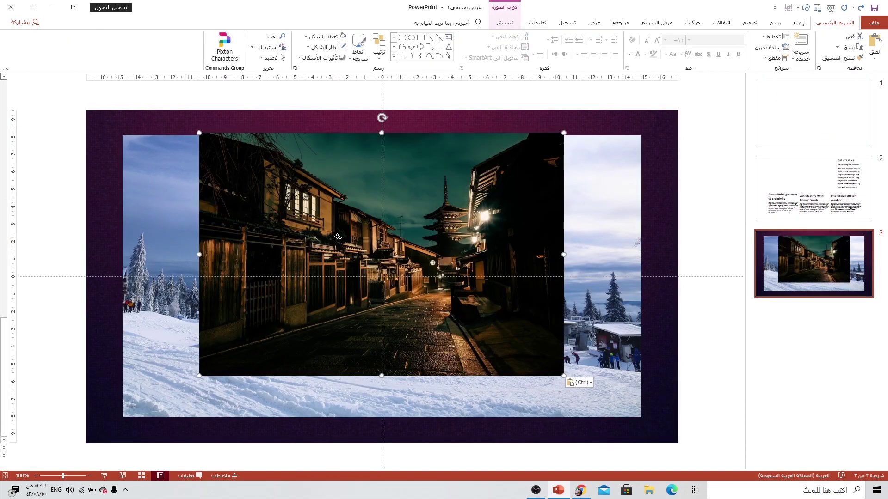
{"action": "left_click_drag", "start_coordinate": [430, 245], "coordinate": [262, 279]}
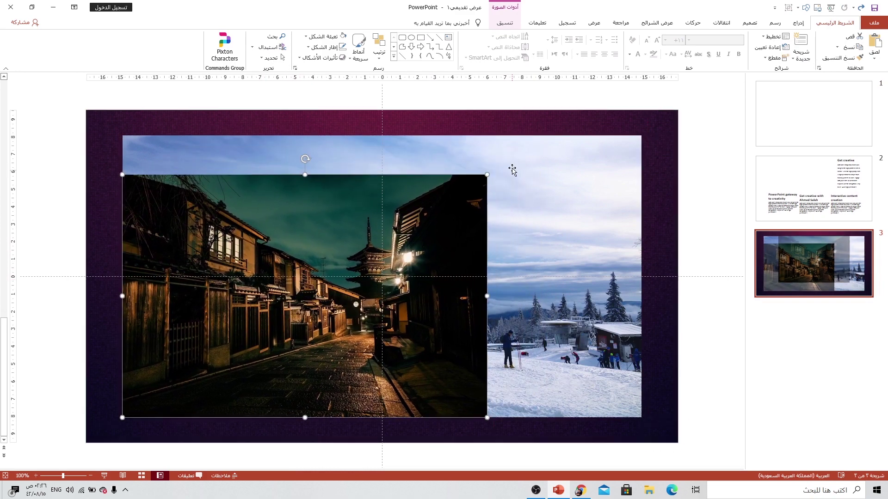
{"action": "left_click_drag", "start_coordinate": [487, 174], "coordinate": [640, 86]}
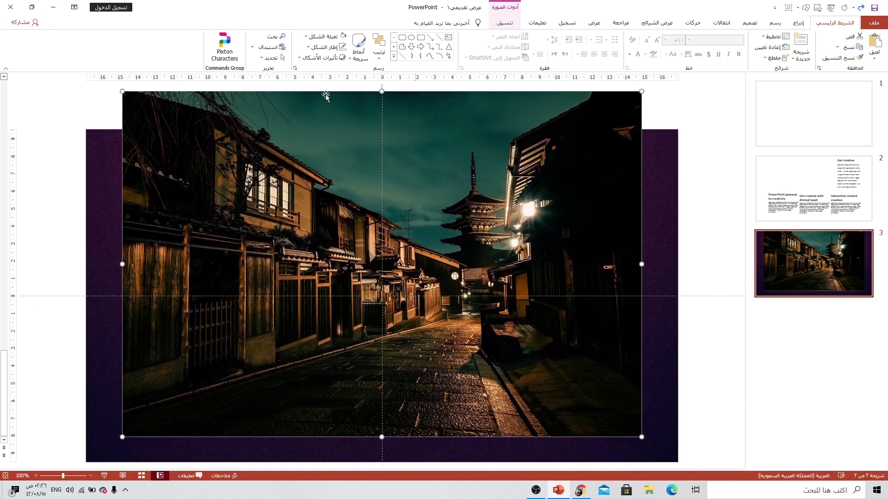
Crop the street photo's top to the frame edge, 16.14 cm tall.
{"action": "left_click", "coordinate": [499, 23]}
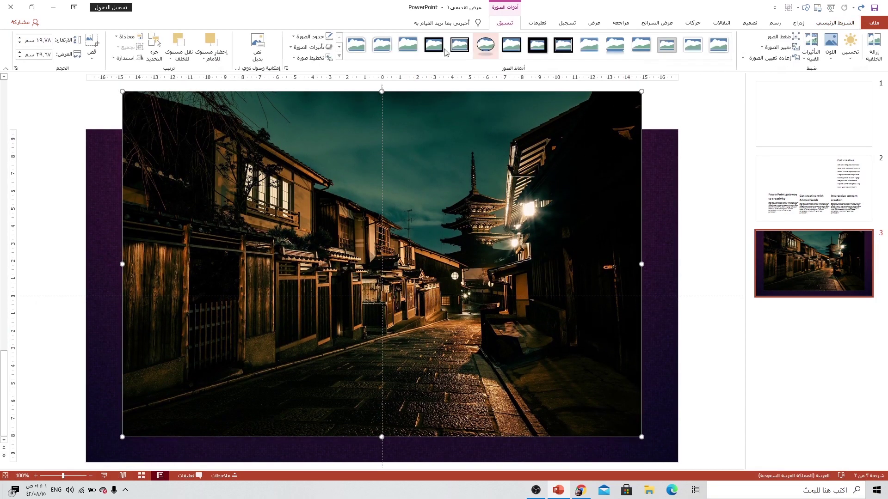
{"action": "left_click", "coordinate": [92, 47]}
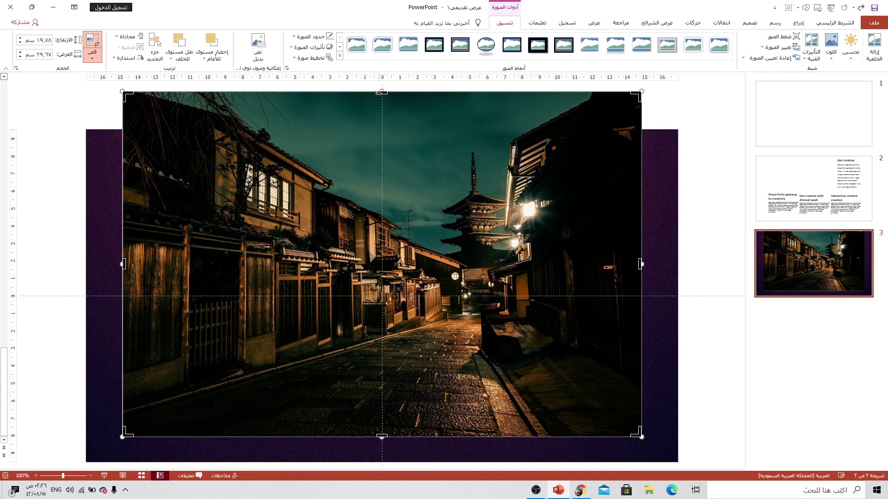
{"action": "left_click_drag", "start_coordinate": [380, 92], "coordinate": [377, 156]}
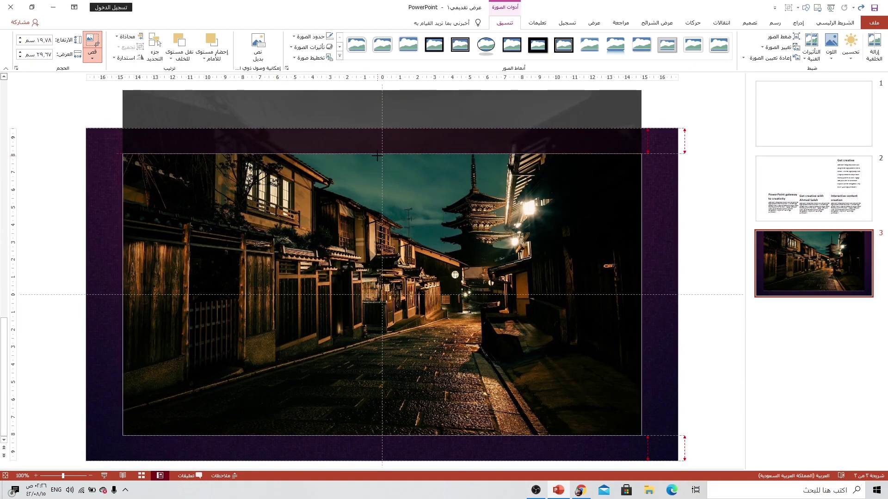
{"action": "left_click", "coordinate": [90, 42]}
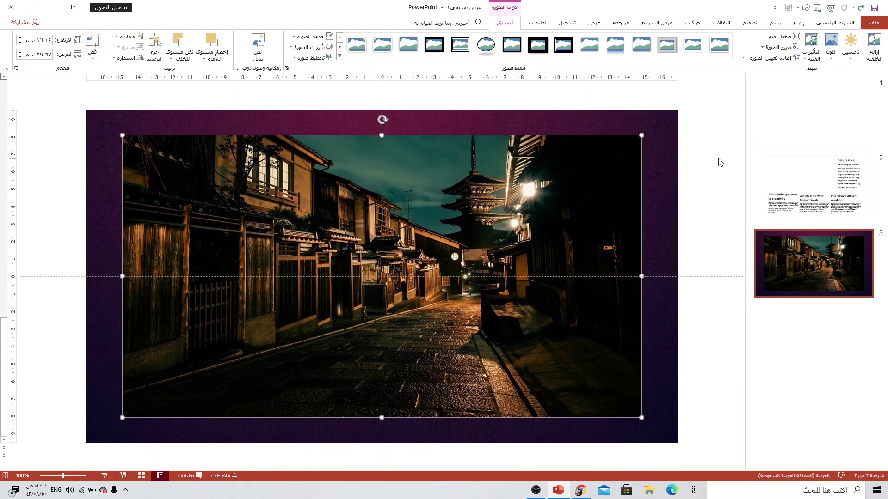
Delete the empty first slide and zoom out on the photo slide.
{"action": "right_click", "coordinate": [773, 123]}
{"action": "left_click", "coordinate": [743, 196]}
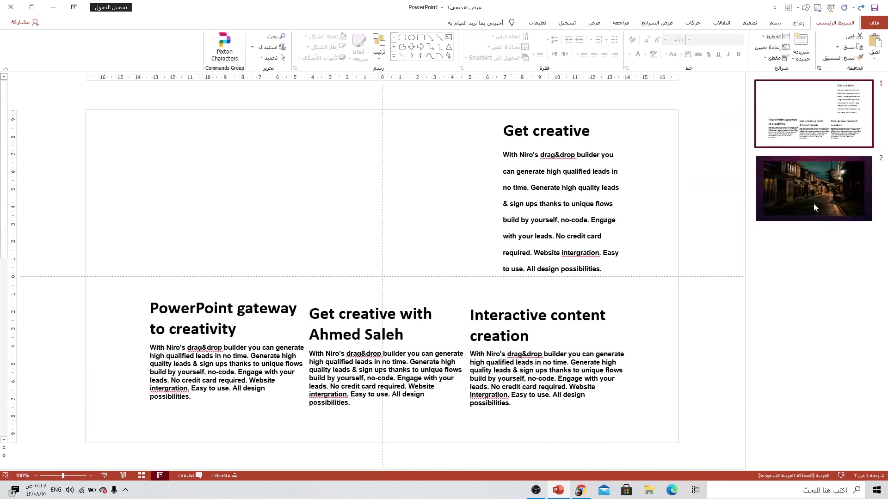
{"action": "left_click", "coordinate": [813, 204]}
{"action": "scroll", "coordinate": [376, 259], "scroll_direction": "down", "scroll_amount": 1, "text": "ctrl"}
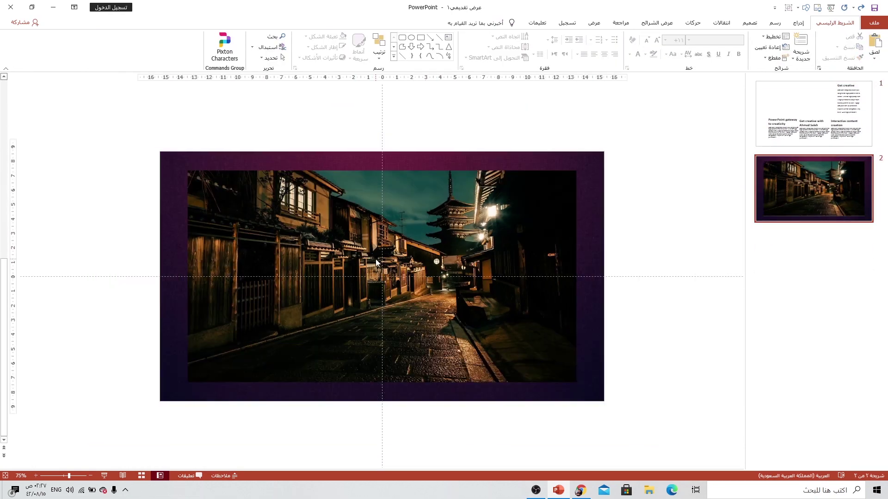
{"action": "scroll", "coordinate": [376, 259], "scroll_direction": "down", "scroll_amount": 1, "text": "ctrl"}
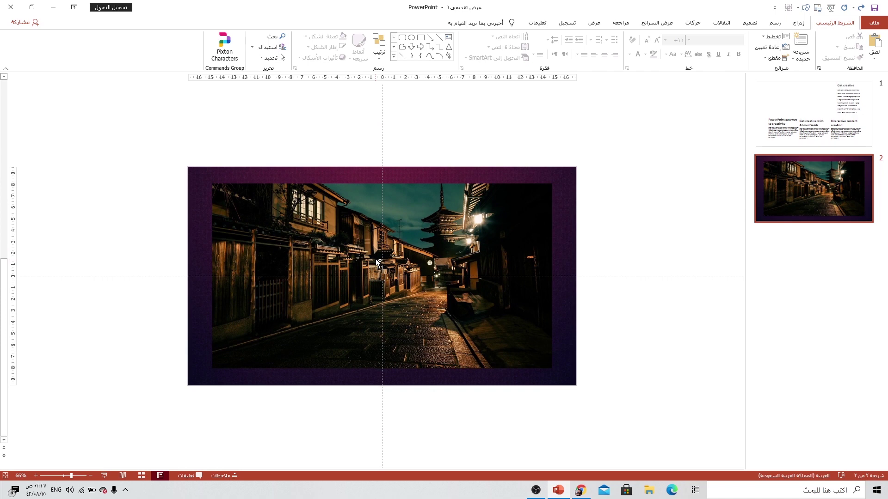
{"action": "scroll", "coordinate": [375, 259], "scroll_direction": "down", "scroll_amount": 1, "text": "ctrl"}
{"action": "scroll", "coordinate": [376, 259], "scroll_direction": "down", "scroll_amount": 1, "text": "ctrl"}
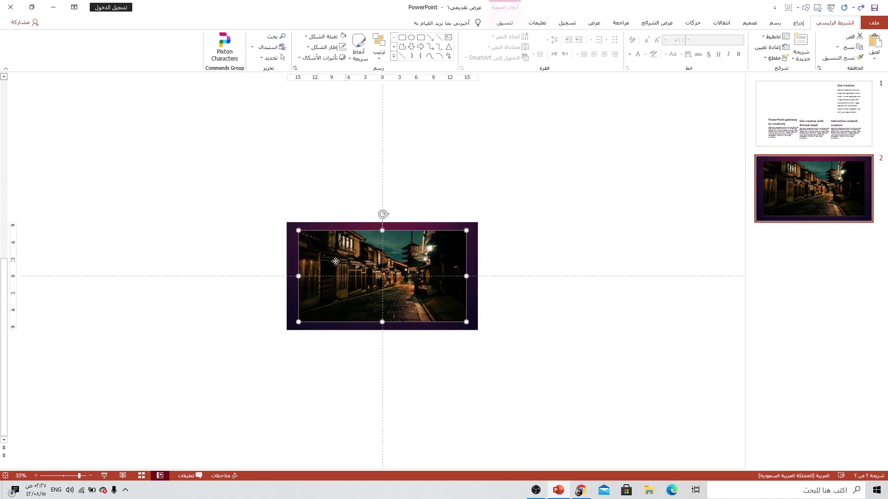
Spread the street, snow, city, lens, boat and night-river photos around the slide, leaving the train photo.
{"action": "left_click_drag", "start_coordinate": [335, 271], "coordinate": [141, 270]}
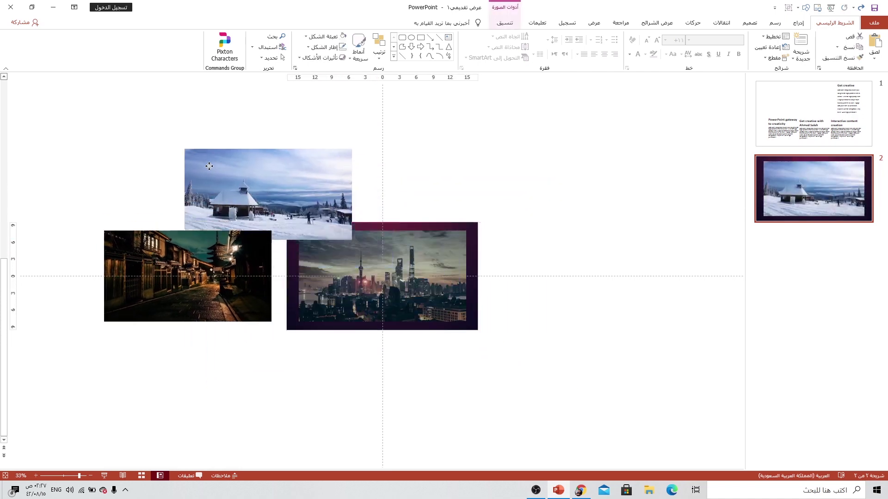
{"action": "left_click_drag", "start_coordinate": [326, 261], "coordinate": [132, 154]}
{"action": "left_click", "coordinate": [339, 251]}
{"action": "left_click_drag", "start_coordinate": [338, 251], "coordinate": [338, 144]}
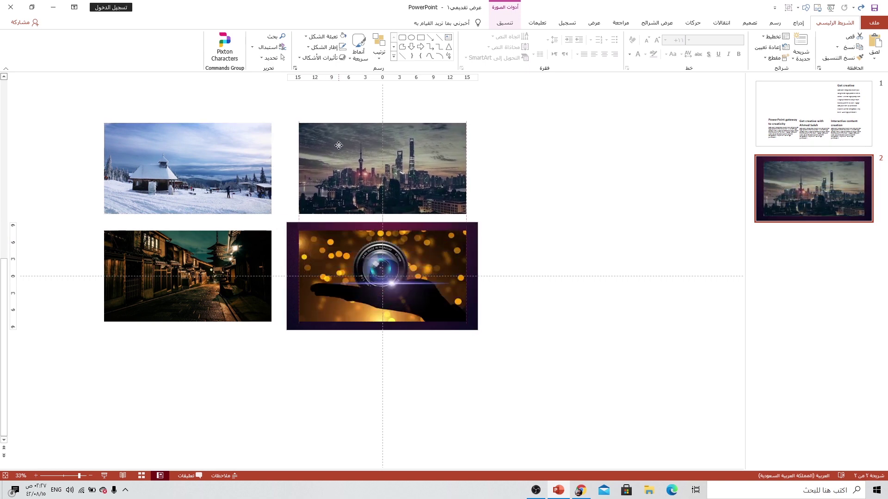
{"action": "left_click_drag", "start_coordinate": [350, 251], "coordinate": [529, 148]}
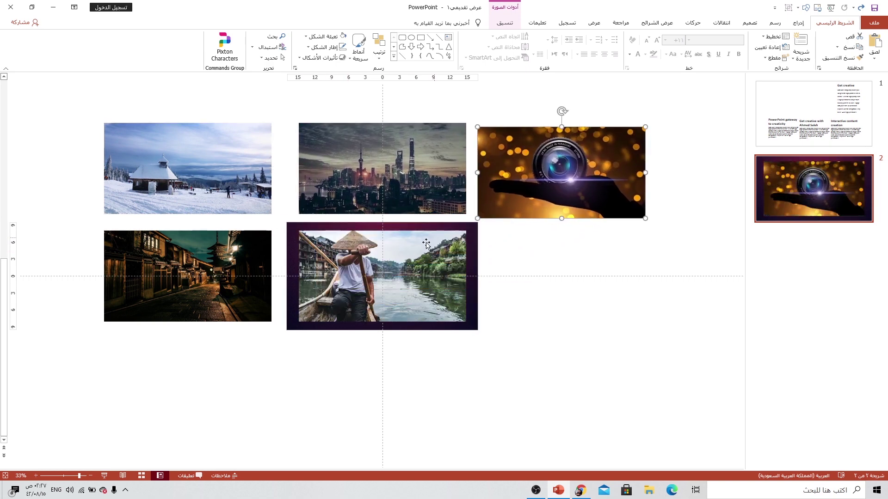
{"action": "left_click_drag", "start_coordinate": [423, 244], "coordinate": [610, 244]}
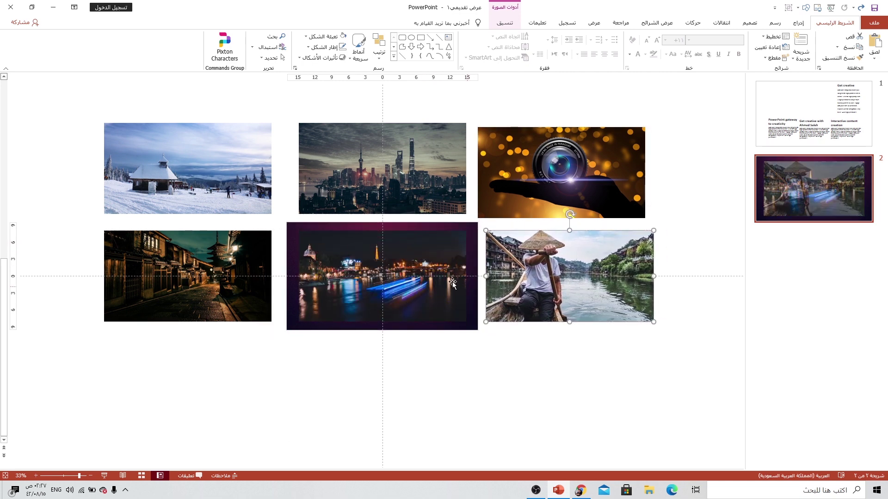
{"action": "left_click_drag", "start_coordinate": [452, 283], "coordinate": [459, 385]}
{"action": "mouse_move", "coordinate": [432, 318]}
{"action": "left_mouse_down"}
{"action": "mouse_move", "coordinate": [227, 397]}
{"action": "mouse_move", "coordinate": [348, 263]}
{"action": "left_mouse_up"}
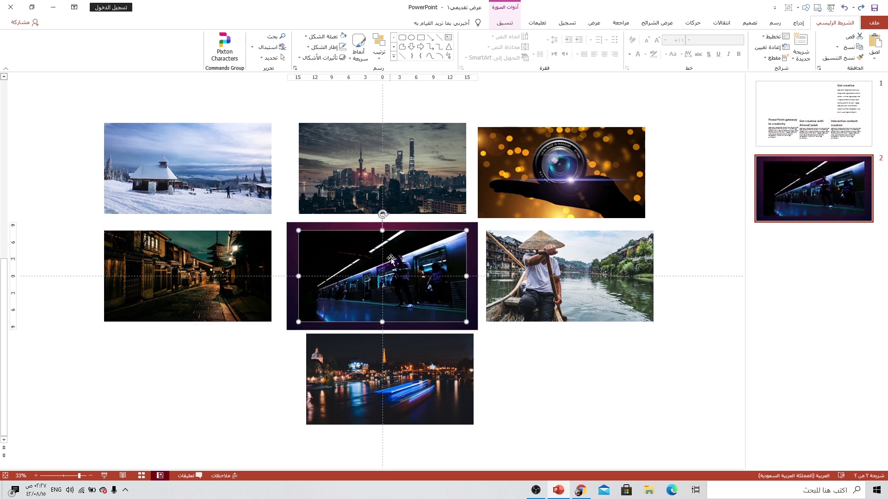
Crop the train photo to a Round Diagonal Corner Rectangle and enlarge its rounded corners.
{"action": "left_click", "coordinate": [504, 23]}
{"action": "left_click", "coordinate": [93, 55]}
{"action": "mouse_move", "coordinate": [61, 81]}
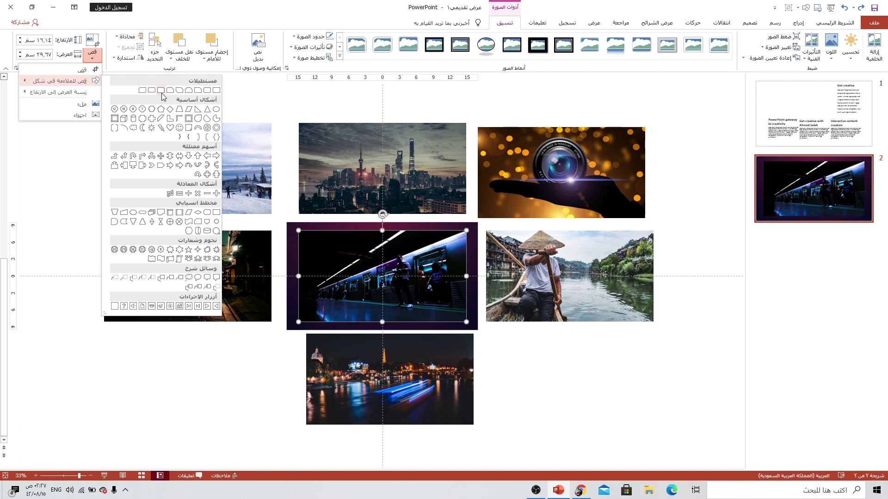
{"action": "left_click", "coordinate": [142, 91]}
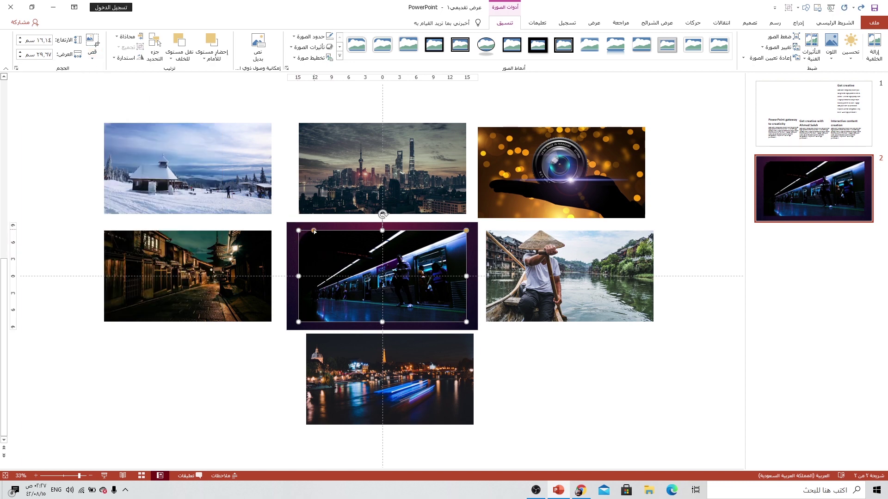
{"action": "left_click_drag", "start_coordinate": [316, 231], "coordinate": [323, 231]}
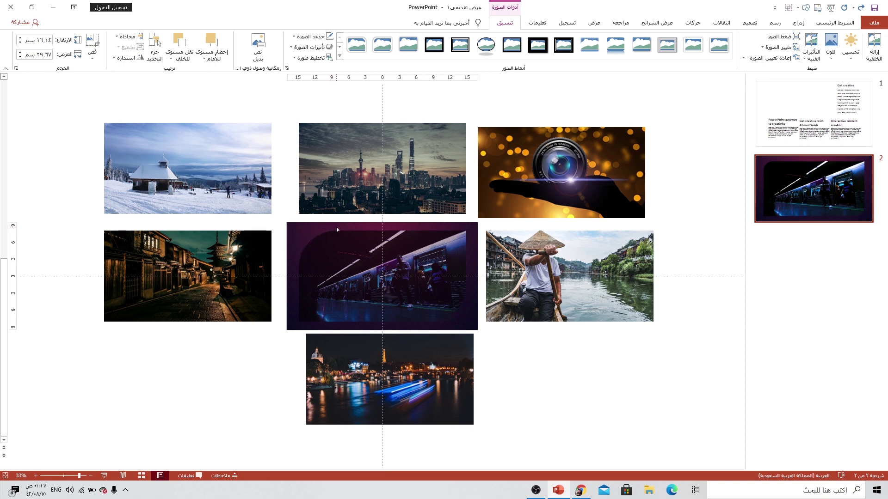
{"action": "left_click_drag", "start_coordinate": [336, 228], "coordinate": [337, 228]}
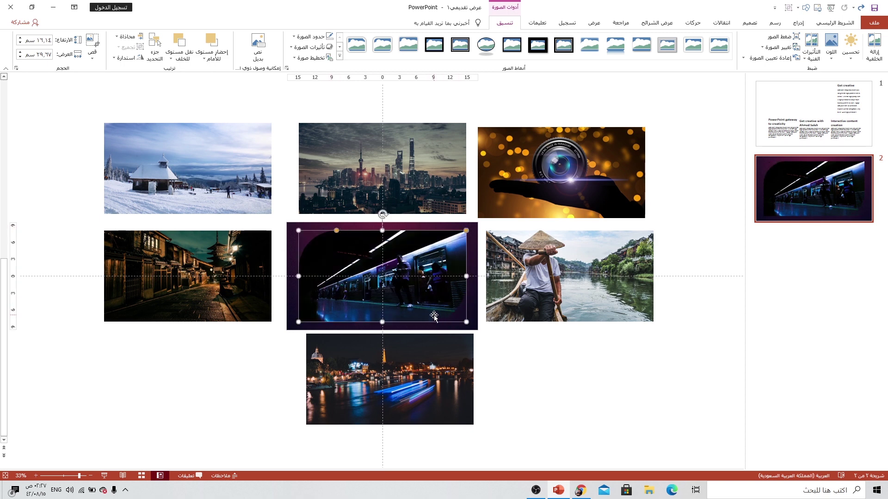
{"action": "scroll", "coordinate": [434, 303], "scroll_direction": "up", "scroll_amount": 3}
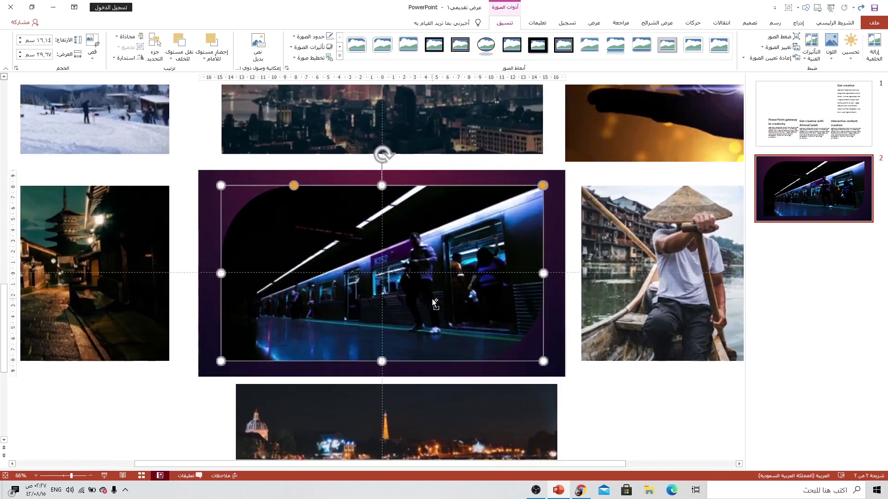
{"action": "scroll", "coordinate": [402, 293], "scroll_direction": "up", "scroll_amount": 3, "text": "ctrl"}
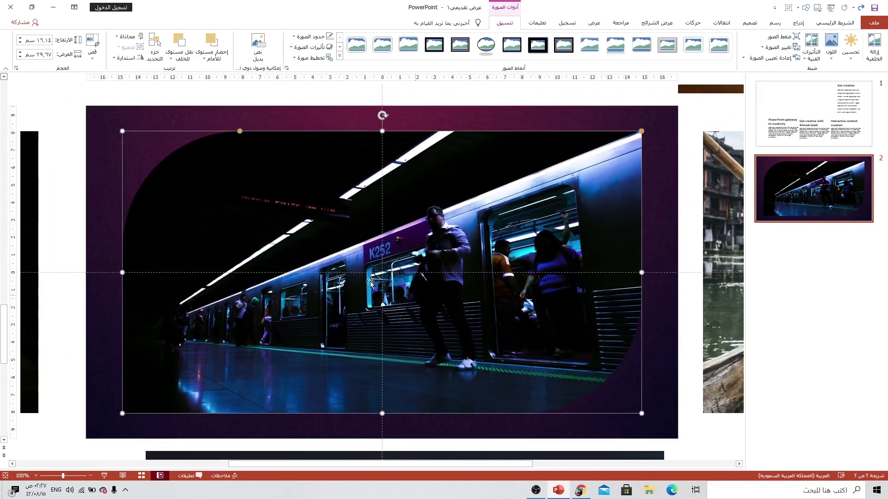
{"action": "left_click", "coordinate": [233, 130]}
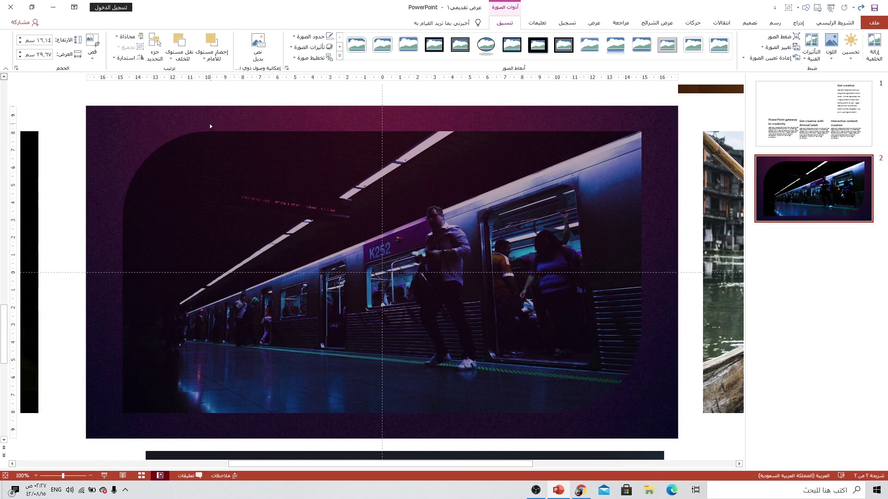
{"action": "left_click", "coordinate": [335, 252]}
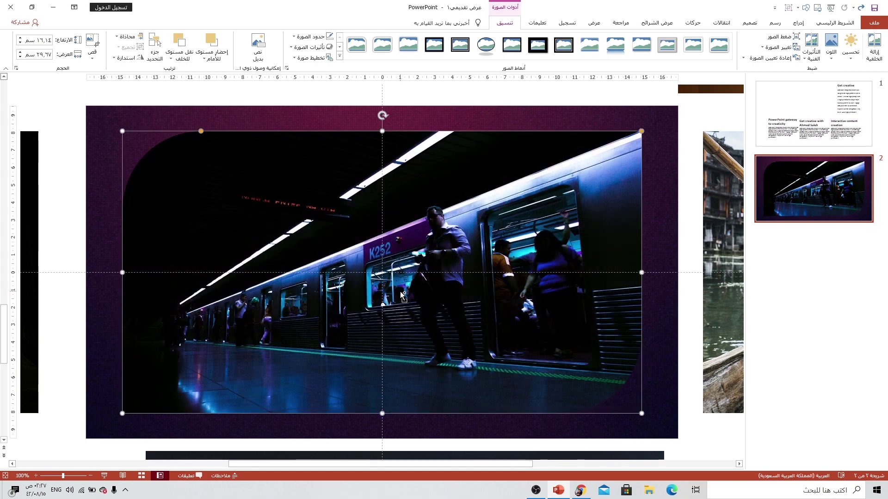
{"action": "scroll", "coordinate": [401, 286], "scroll_direction": "down", "scroll_amount": 5, "text": "ctrl"}
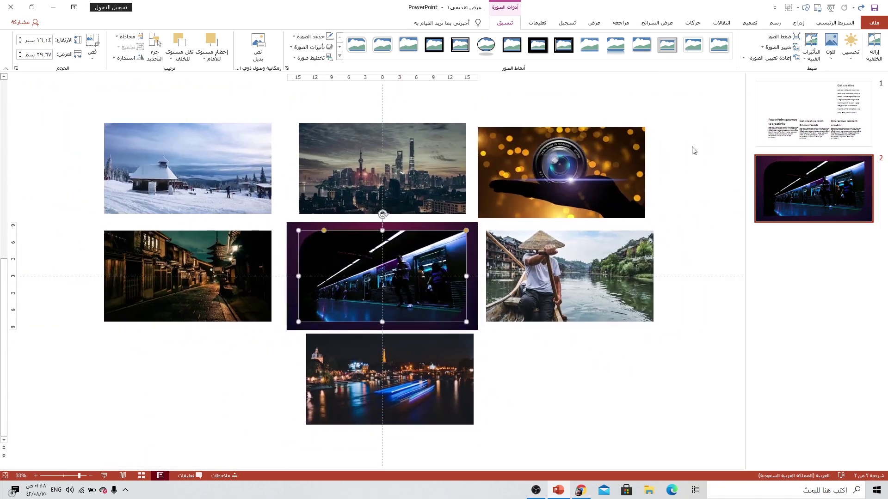
Format-paint the train photo's rounded crop onto the snow, street, night river, boat, camera and city photos.
{"action": "left_click", "coordinate": [836, 23]}
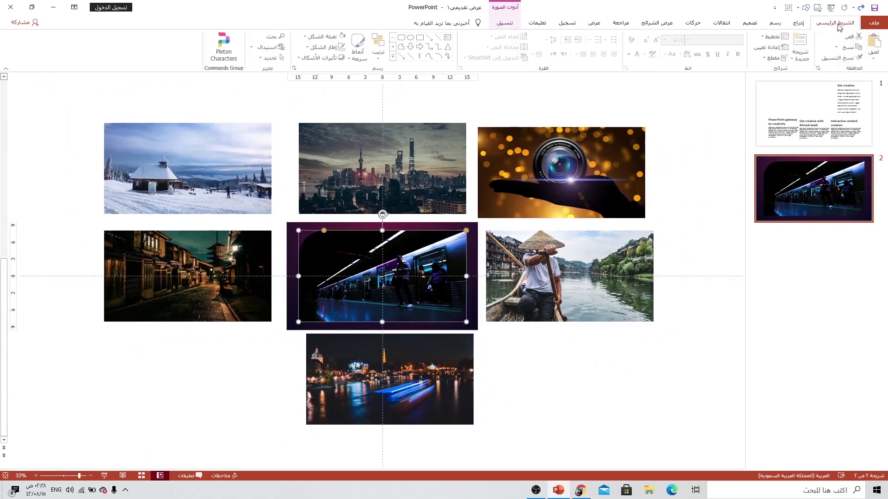
{"action": "left_click", "coordinate": [852, 59]}
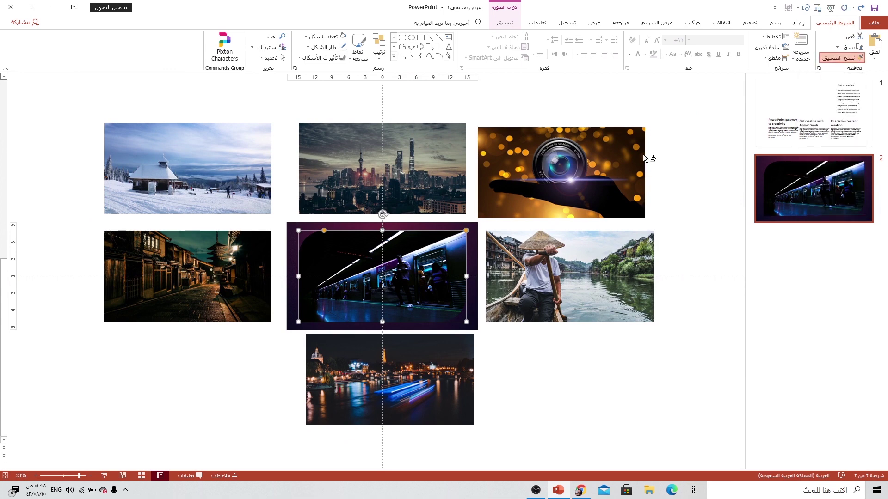
{"action": "left_click", "coordinate": [191, 184]}
{"action": "left_click", "coordinate": [194, 266]}
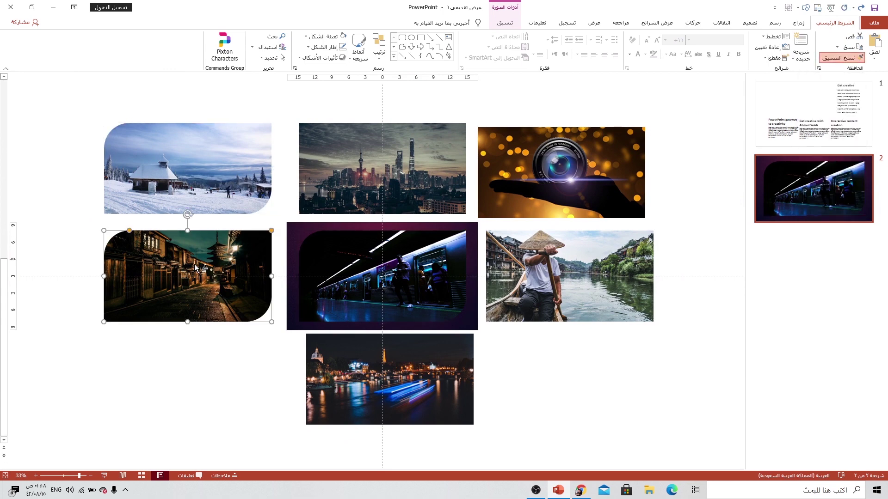
{"action": "left_click", "coordinate": [347, 375]}
{"action": "left_click", "coordinate": [541, 277]}
{"action": "left_click", "coordinate": [541, 181]}
{"action": "left_click", "coordinate": [428, 173]}
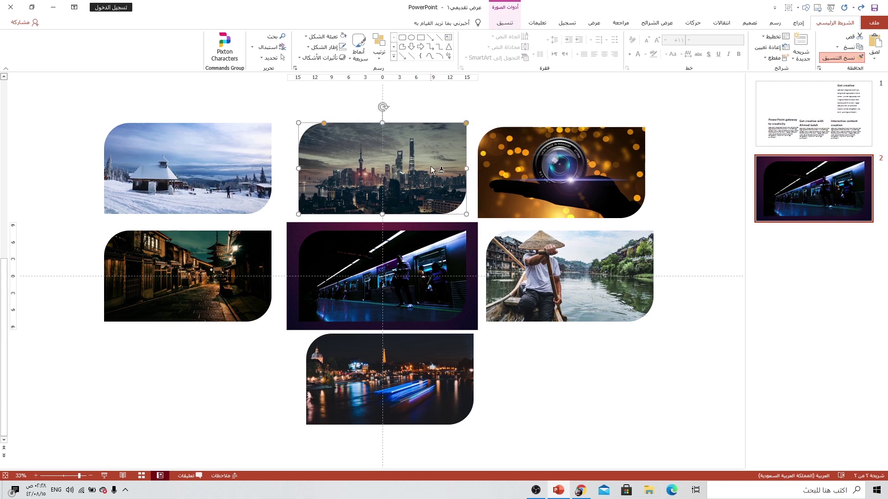
{"action": "key", "text": "Escape"}
{"action": "left_click", "coordinate": [406, 261]}
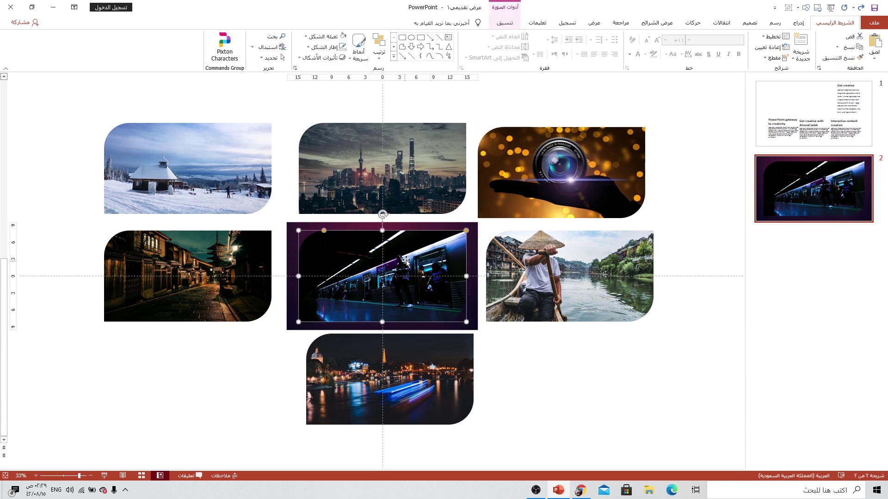
Apply a glow preset to the train photo, enlarge it to 23 pt and colour it purple.
{"action": "right_click", "coordinate": [417, 254]}
{"action": "left_click", "coordinate": [364, 400]}
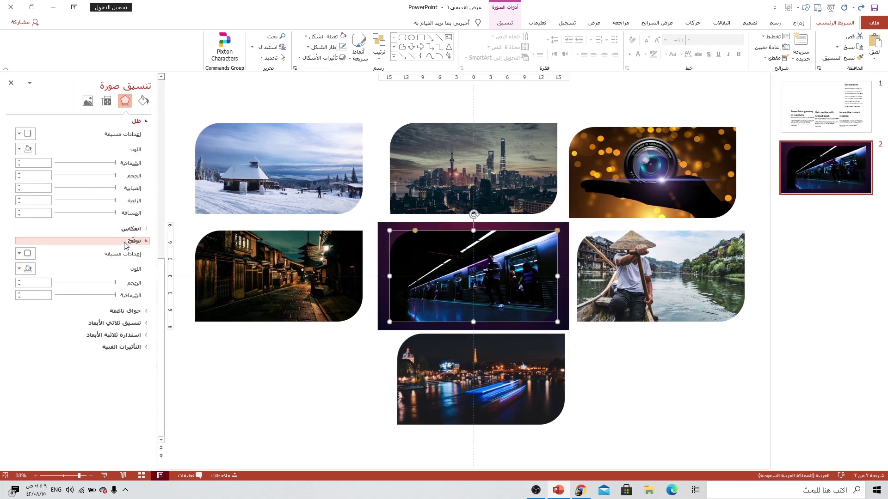
{"action": "left_click", "coordinate": [23, 254]}
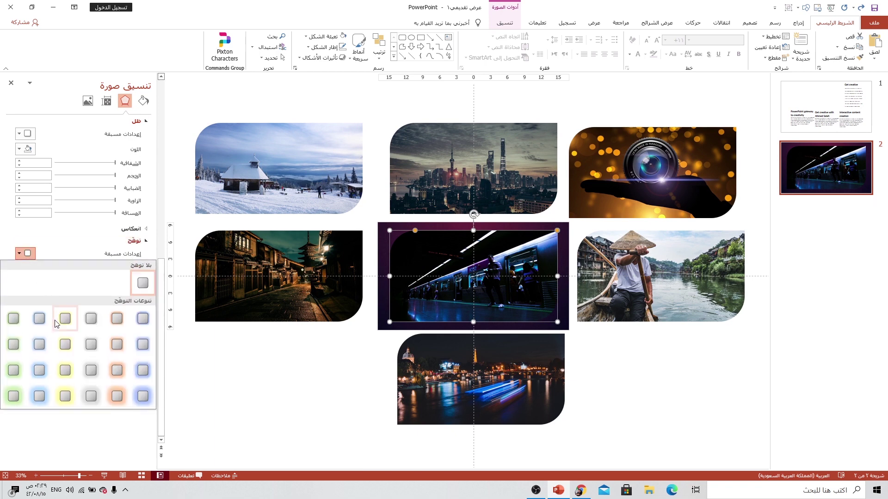
{"action": "left_click", "coordinate": [65, 371]}
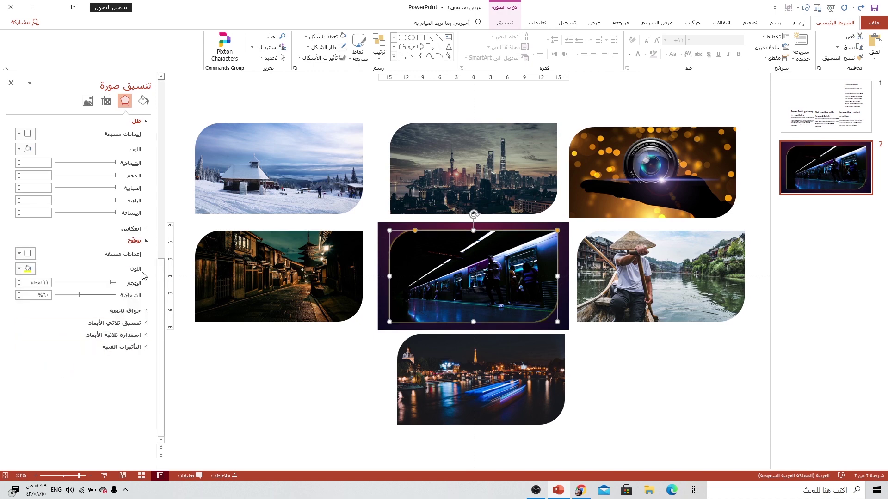
{"action": "left_click_drag", "start_coordinate": [113, 284], "coordinate": [109, 284]}
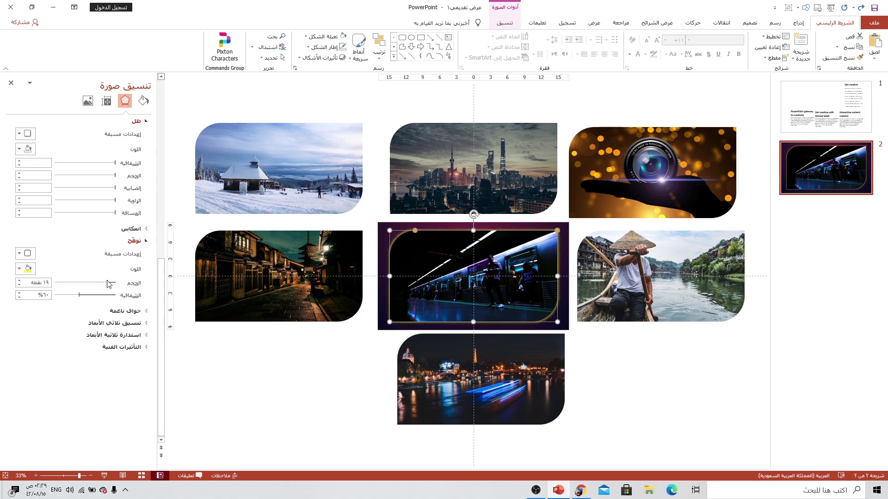
{"action": "left_click_drag", "start_coordinate": [108, 283], "coordinate": [107, 284]}
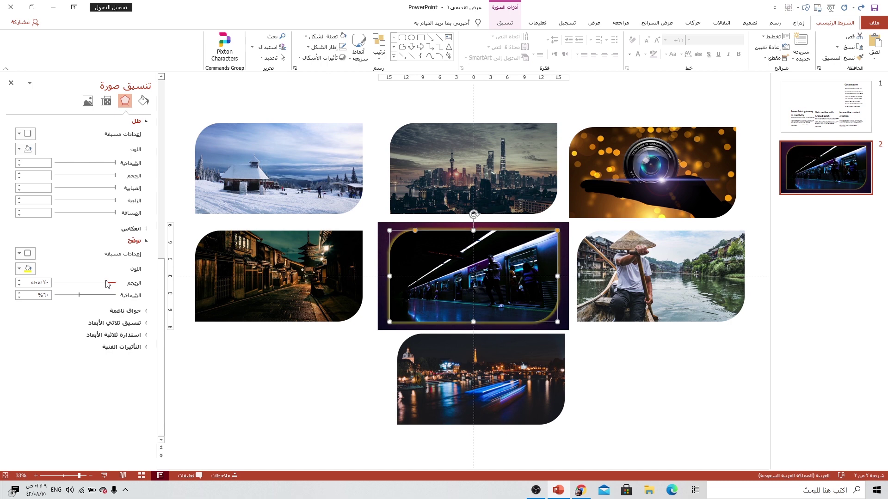
{"action": "left_click", "coordinate": [25, 269]}
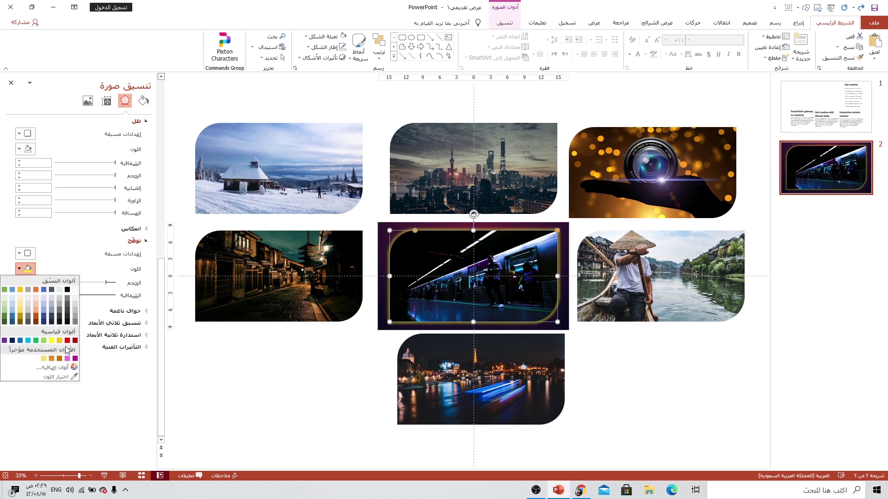
{"action": "left_click", "coordinate": [75, 359]}
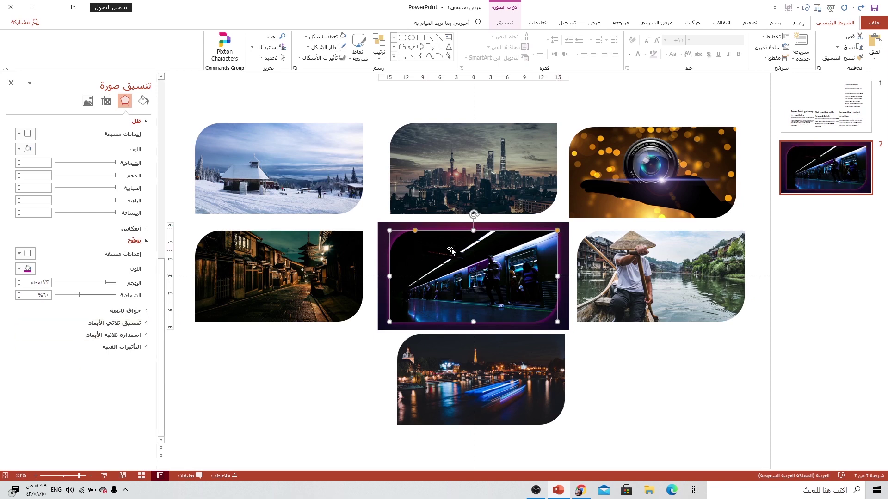
Format-paint the train photo's glow onto the snow, street, night river, boat, camera and city photos.
{"action": "double_click", "coordinate": [842, 57]}
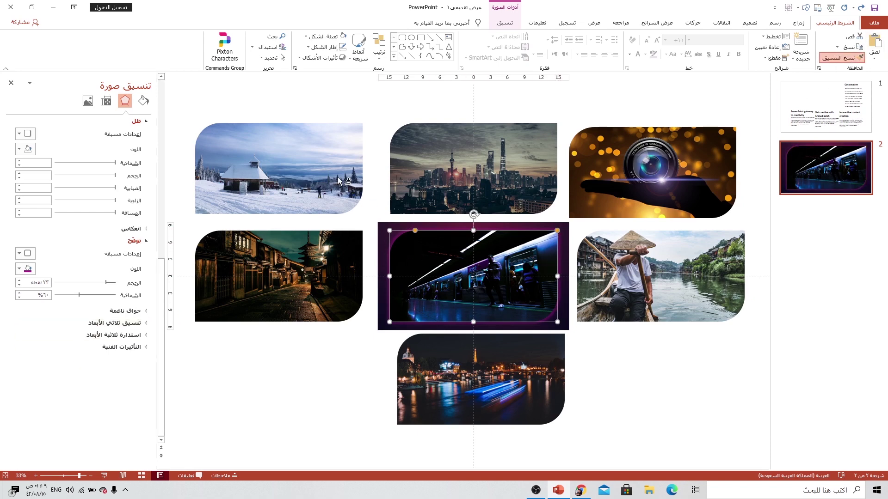
{"action": "left_click", "coordinate": [315, 201]}
{"action": "left_click", "coordinate": [313, 277]}
{"action": "left_click", "coordinate": [418, 362]}
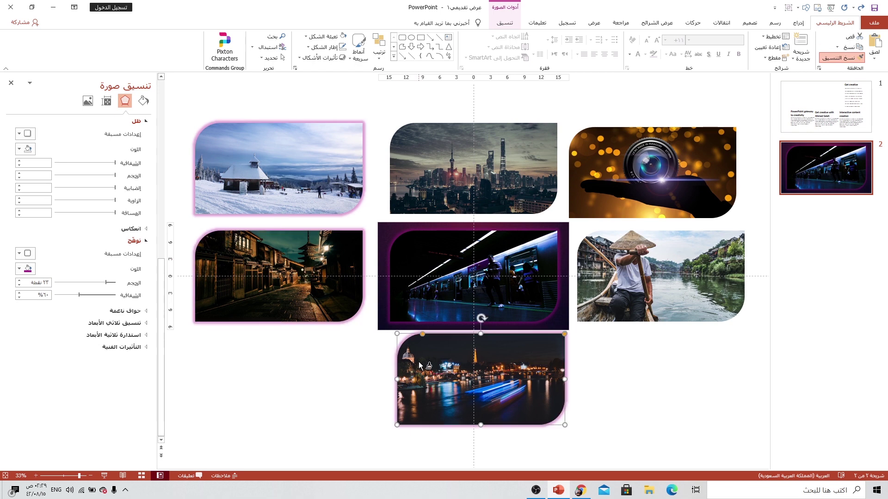
{"action": "left_click", "coordinate": [639, 298]}
{"action": "left_click", "coordinate": [645, 181]}
{"action": "left_click", "coordinate": [506, 169]}
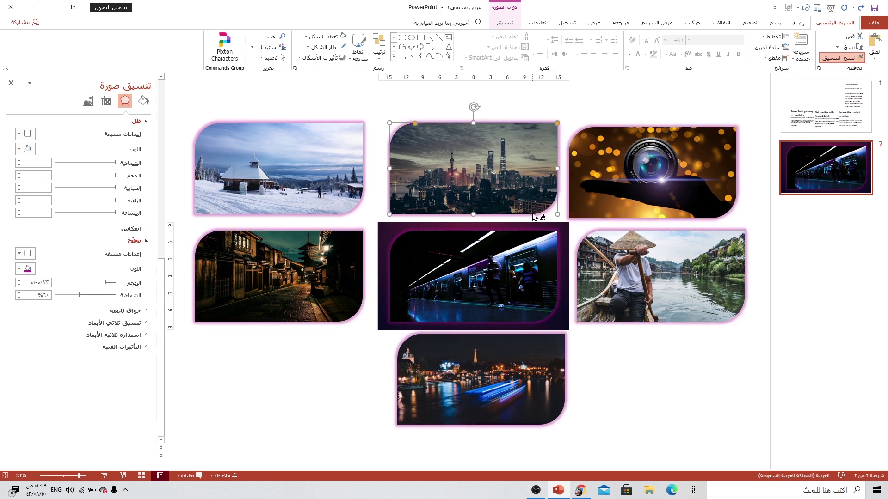
{"action": "key", "text": "Escape"}
Select all seven photos together, from the snow photo through the train photo.
{"action": "left_click", "coordinate": [315, 166]}
{"action": "left_click", "coordinate": [435, 170], "text": "shift"}
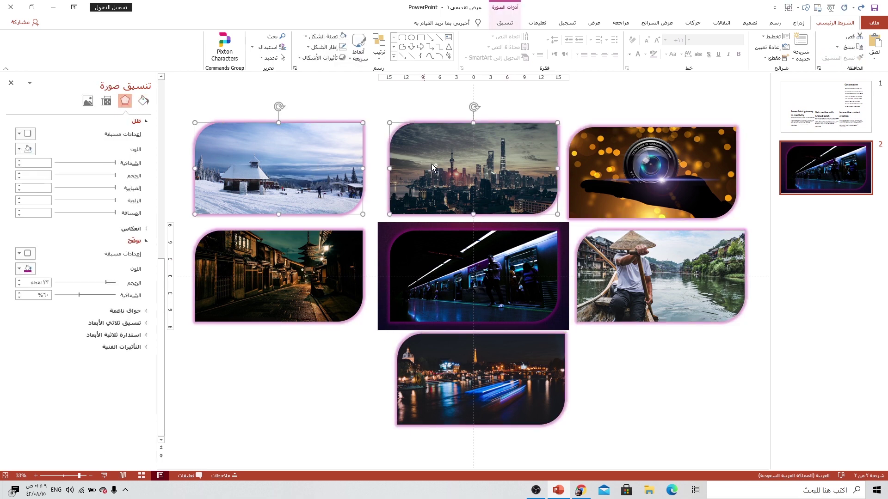
{"action": "left_click", "coordinate": [624, 171], "text": "shift"}
{"action": "left_click", "coordinate": [619, 257], "text": "shift"}
{"action": "left_click", "coordinate": [465, 363], "text": "shift"}
{"action": "left_click", "coordinate": [284, 287], "text": "shift"}
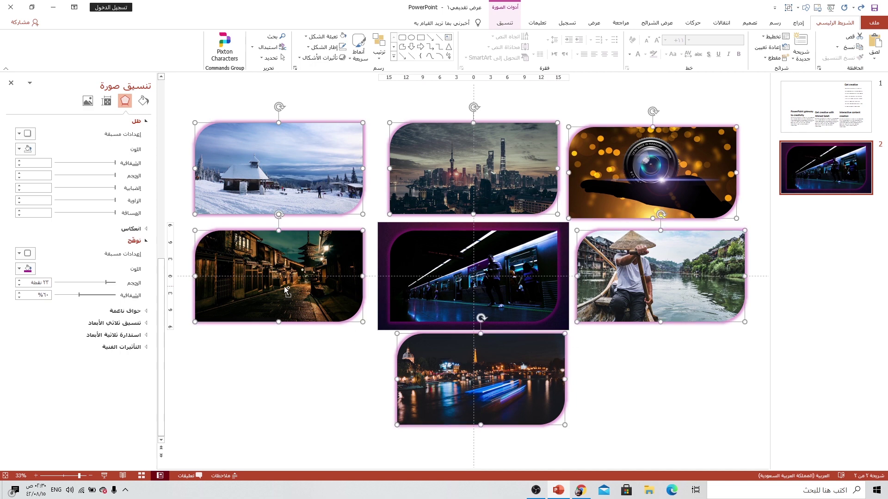
{"action": "left_click", "coordinate": [425, 250], "text": "shift"}
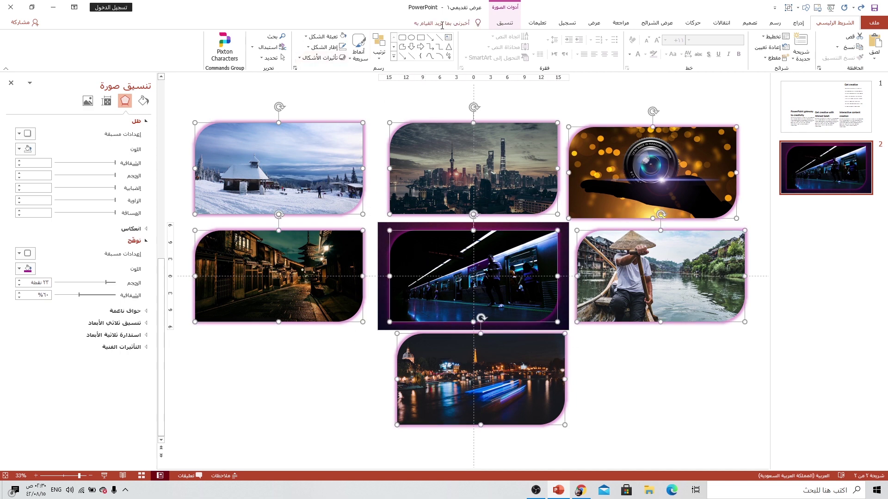
{"action": "left_click", "coordinate": [506, 25]}
Align the selected photos by their centres and middles so they stack on one another.
{"action": "left_click", "coordinate": [127, 36]}
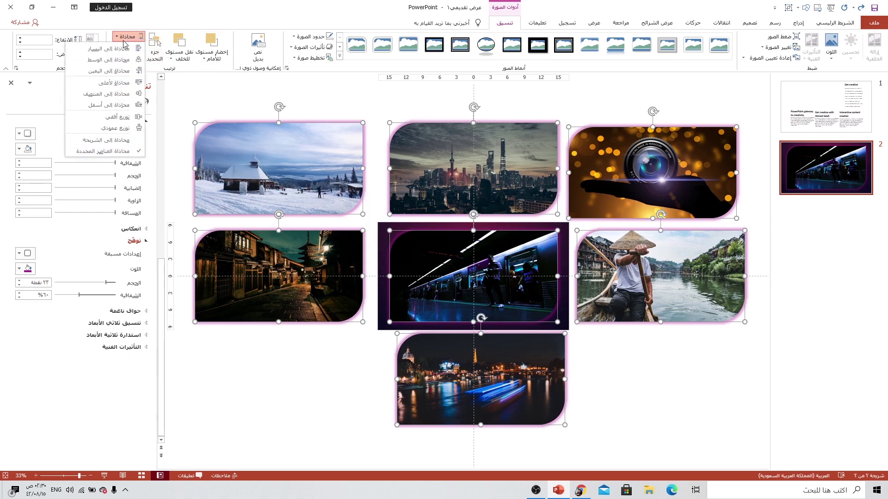
{"action": "left_click", "coordinate": [110, 62]}
{"action": "left_click", "coordinate": [127, 36]}
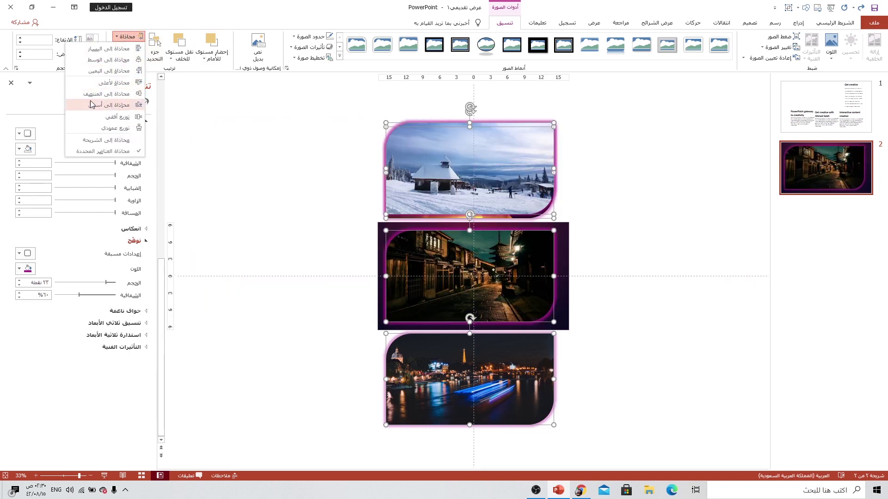
{"action": "left_click", "coordinate": [92, 98]}
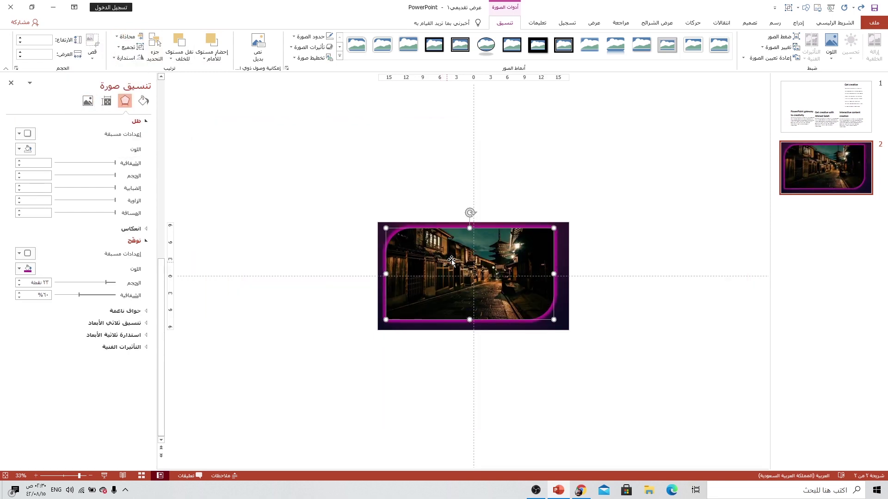
Select the whole stack and centre it horizontally and vertically on the slide.
{"action": "scroll", "coordinate": [468, 284], "scroll_direction": "up", "scroll_amount": 3}
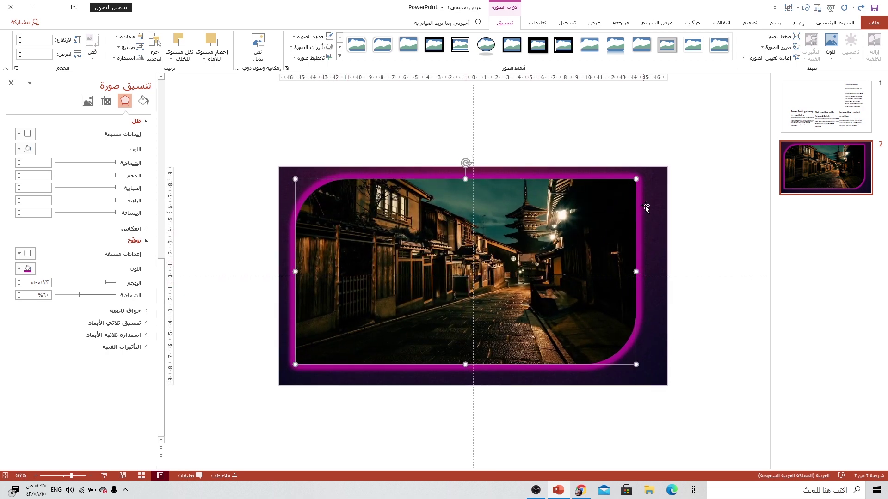
{"action": "left_click", "coordinate": [640, 133]}
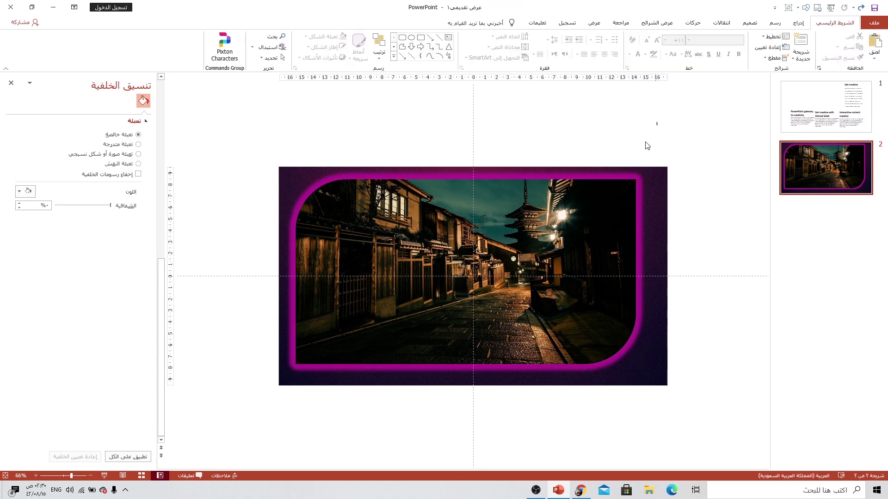
{"action": "left_click_drag", "start_coordinate": [657, 123], "coordinate": [279, 418]}
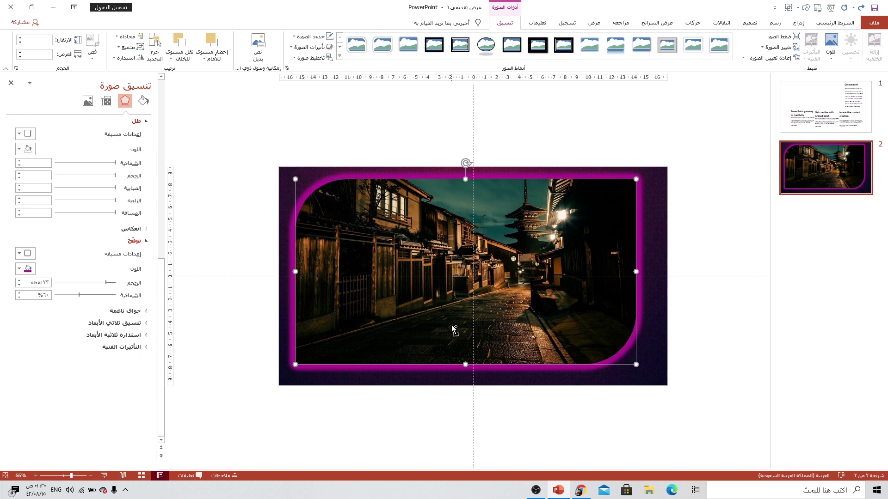
{"action": "left_click", "coordinate": [453, 329]}
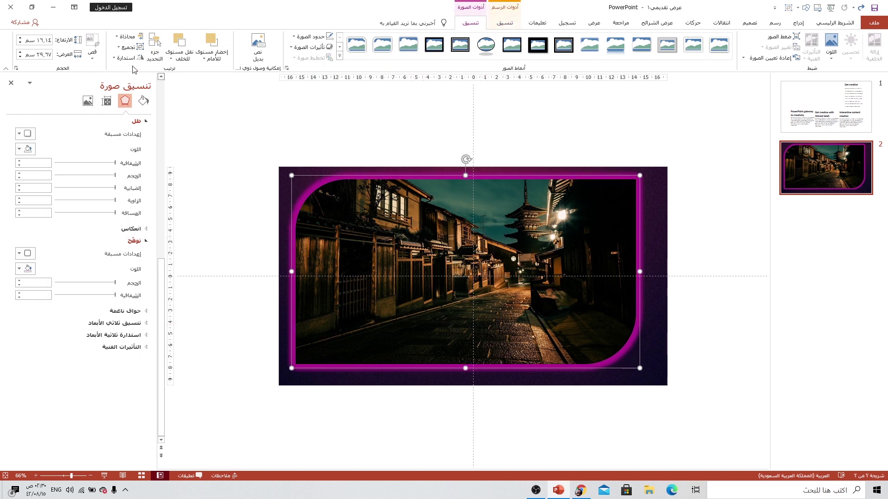
{"action": "left_click", "coordinate": [127, 37]}
{"action": "left_click", "coordinate": [125, 59]}
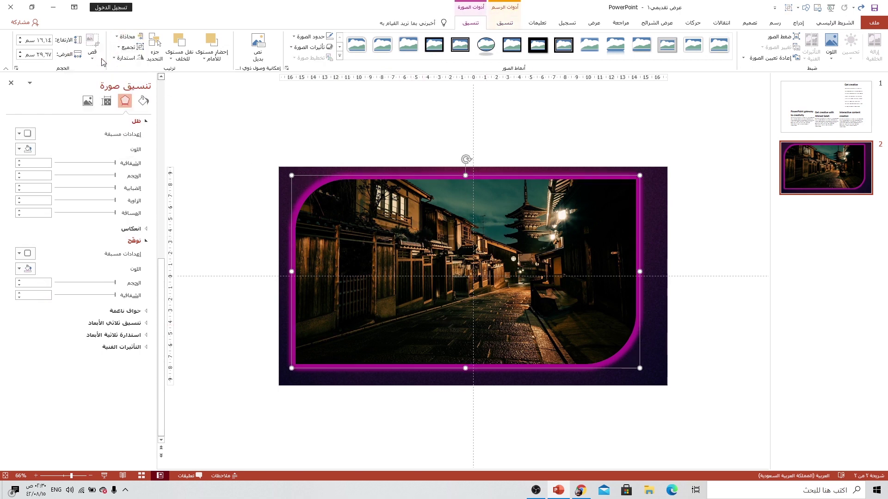
{"action": "left_click", "coordinate": [129, 38]}
{"action": "left_click", "coordinate": [125, 91]}
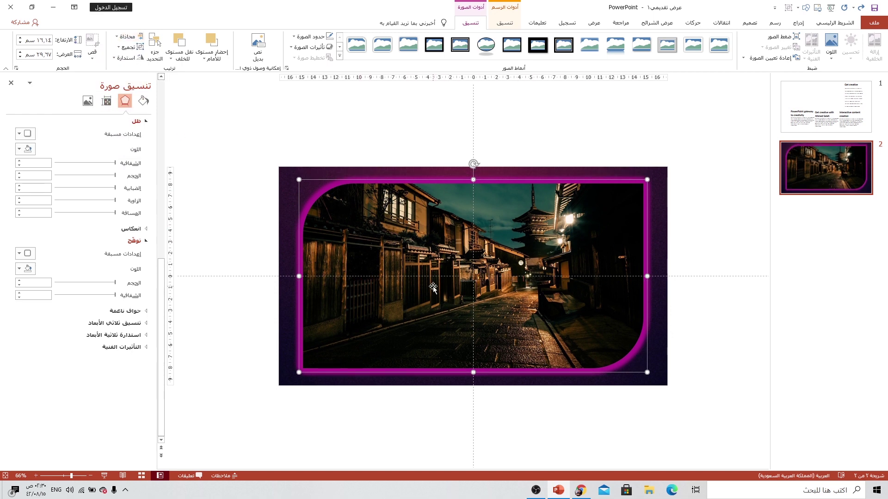
{"action": "left_click", "coordinate": [477, 267]}
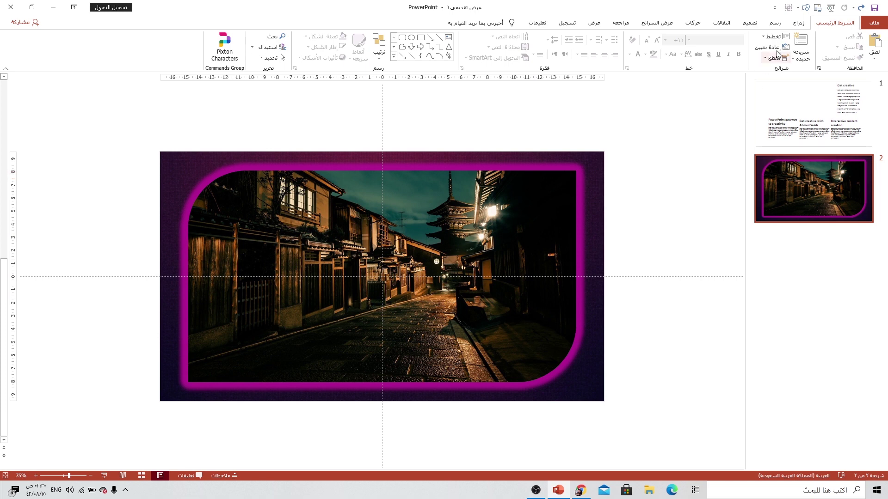
Draw a Round Diagonal Corner Rectangle over the photos, stretched to the frame's inner edges (16.14 × 29.67 cm).
{"action": "left_click", "coordinate": [799, 23]}
{"action": "left_click", "coordinate": [745, 57]}
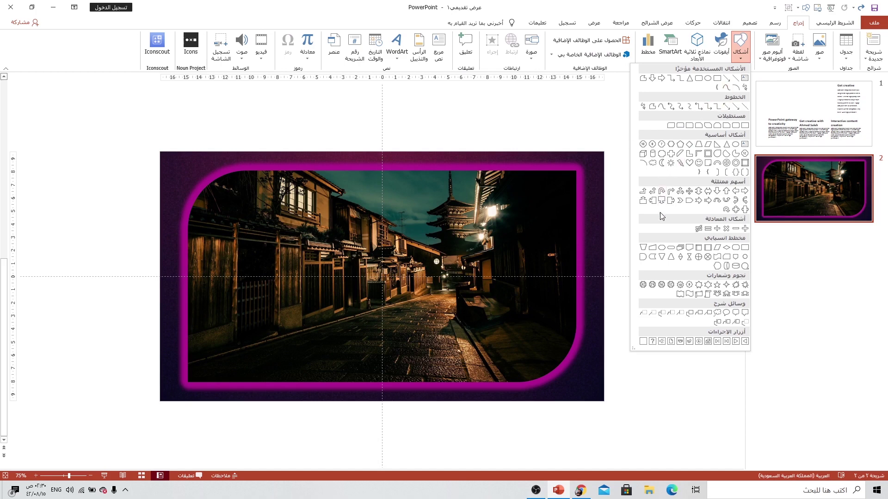
{"action": "left_click", "coordinate": [670, 125]}
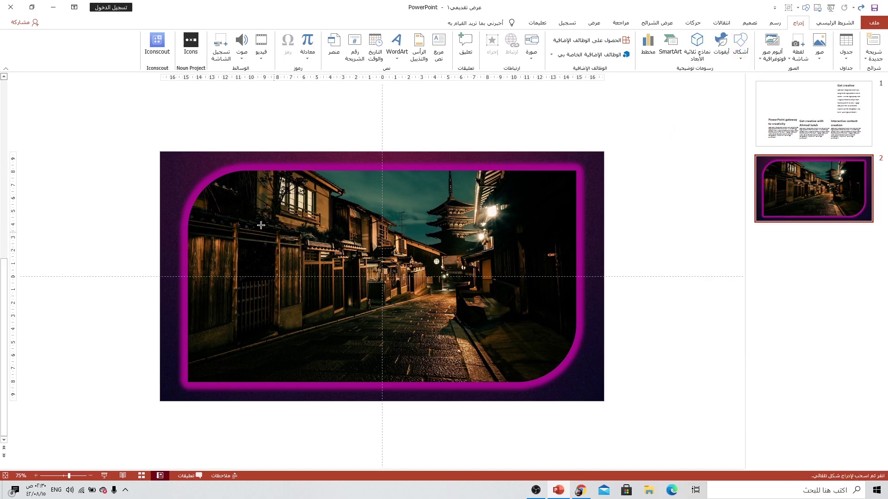
{"action": "left_click_drag", "start_coordinate": [229, 191], "coordinate": [559, 368]}
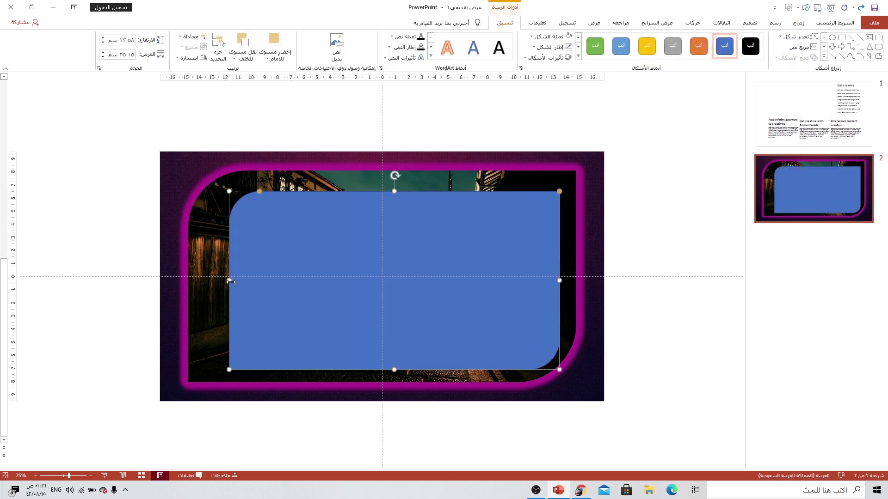
{"action": "left_click_drag", "start_coordinate": [229, 281], "coordinate": [188, 280]}
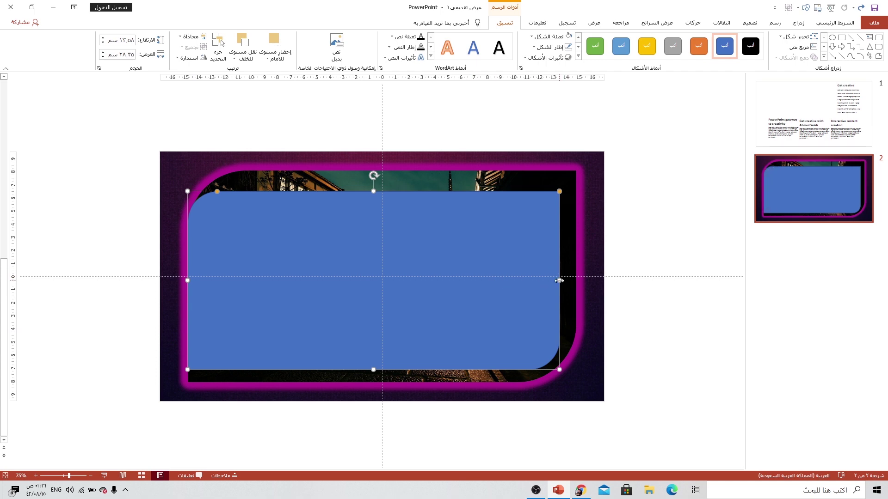
{"action": "left_click_drag", "start_coordinate": [559, 281], "coordinate": [576, 280]}
{"action": "left_click_drag", "start_coordinate": [381, 370], "coordinate": [381, 382]}
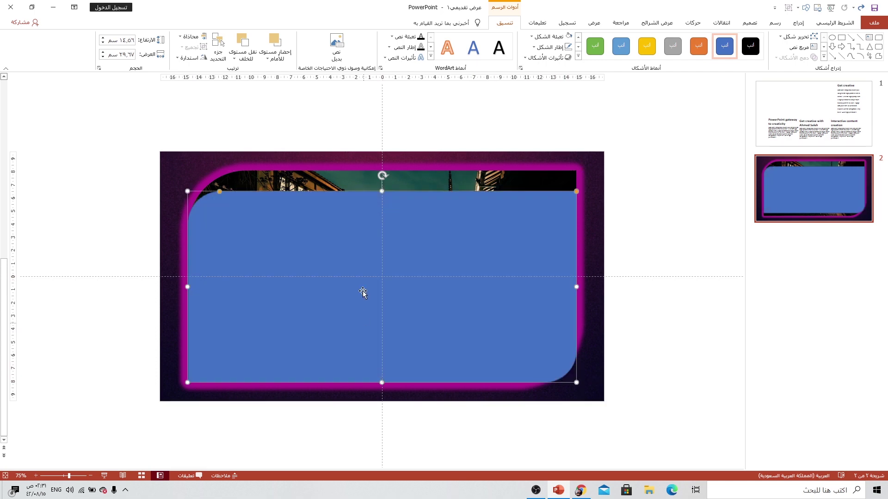
{"action": "left_click_drag", "start_coordinate": [380, 191], "coordinate": [382, 171]}
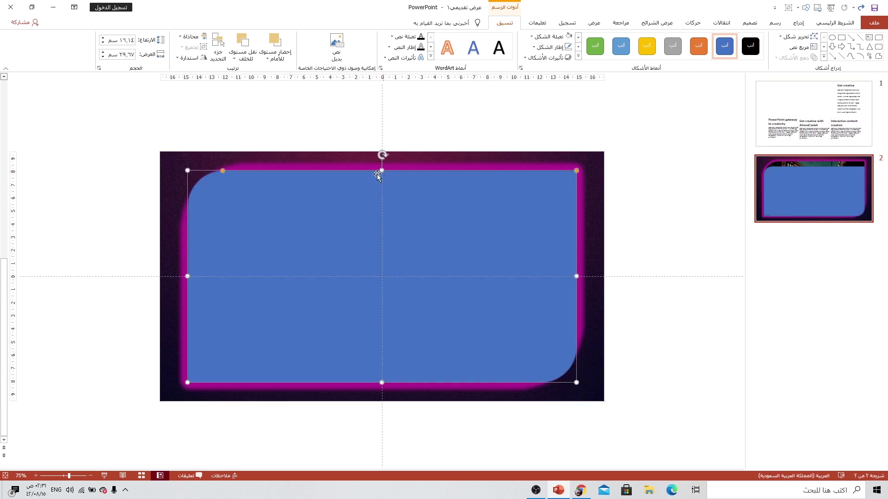
{"action": "left_click", "coordinate": [230, 171]}
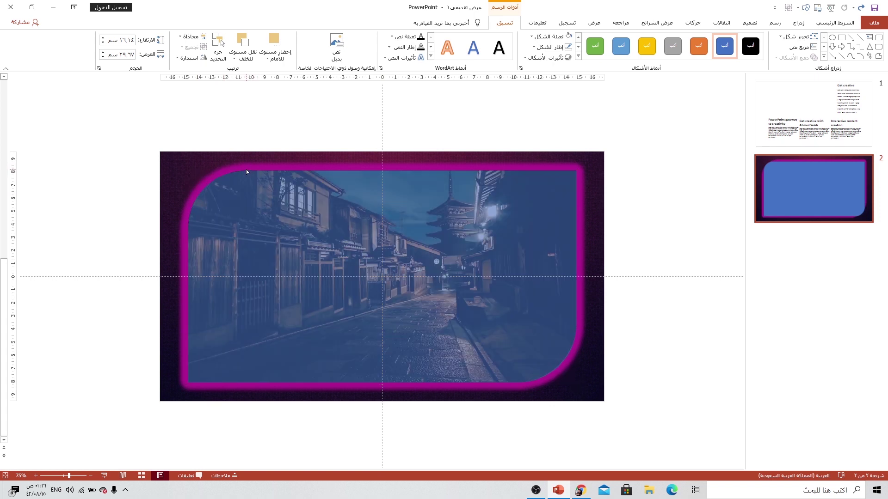
{"action": "left_click", "coordinate": [246, 170]}
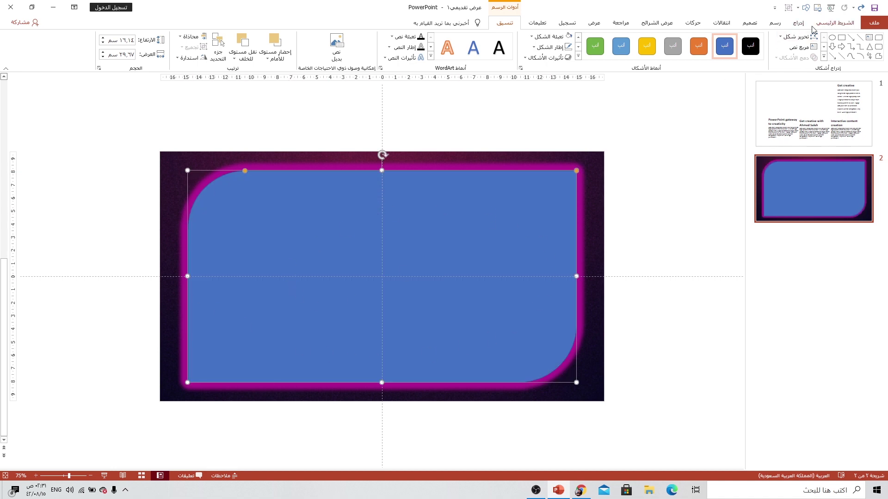
{"action": "left_click", "coordinate": [797, 23]}
Draw a large rectangle over the upper area and Subtract it from the blue shape, leaving a bottom strip.
{"action": "left_click", "coordinate": [740, 45]}
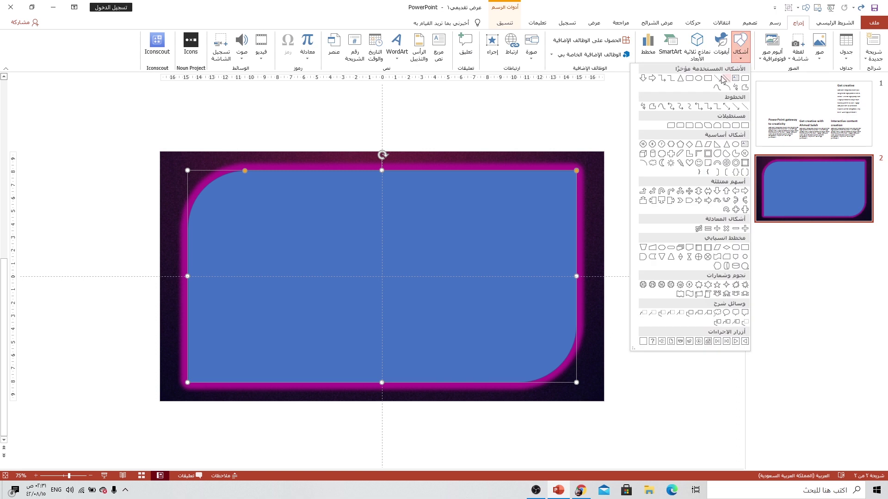
{"action": "left_click", "coordinate": [710, 79]}
{"action": "left_click_drag", "start_coordinate": [130, 138], "coordinate": [621, 365]}
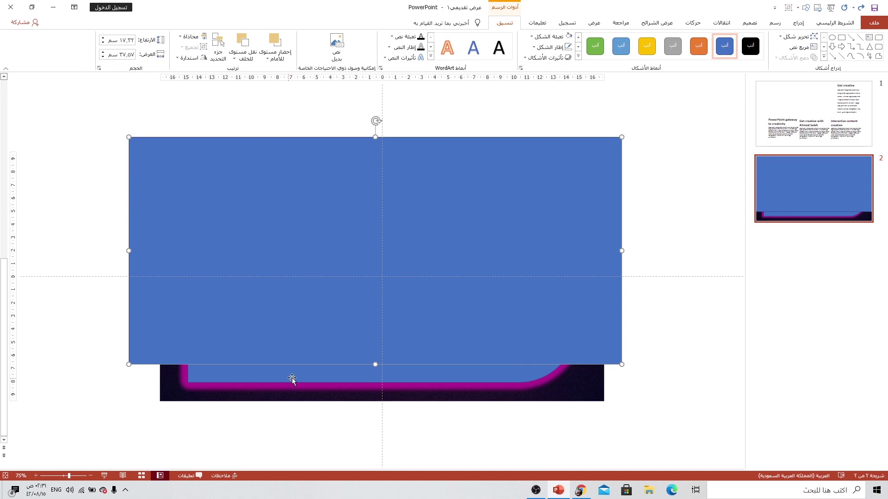
{"action": "left_click_drag", "start_coordinate": [437, 367], "coordinate": [572, 333]}
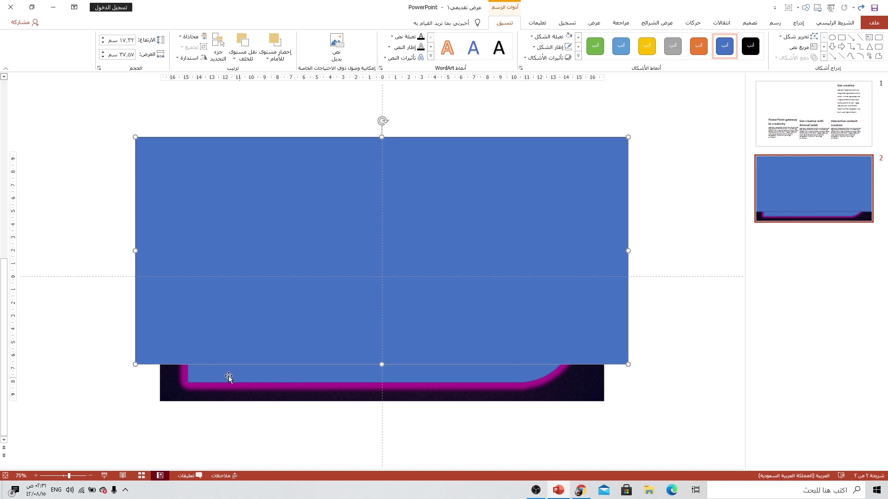
{"action": "left_click", "coordinate": [424, 375]}
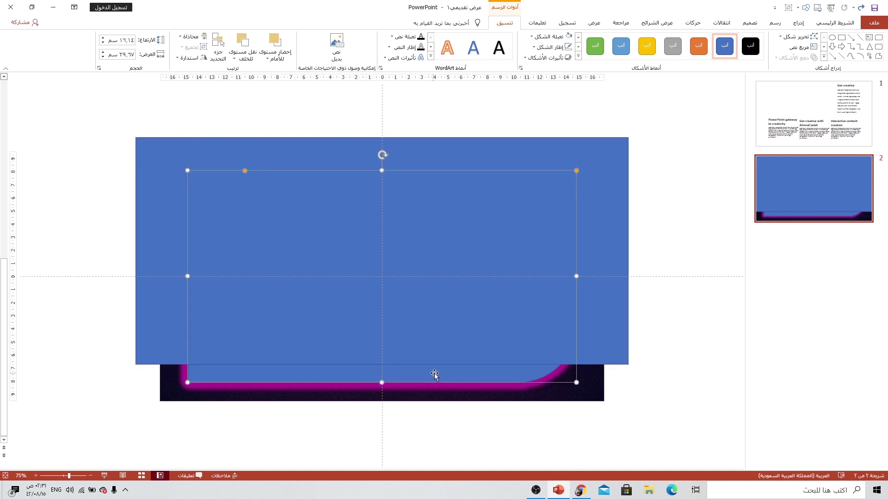
{"action": "left_click", "coordinate": [584, 351], "text": "shift"}
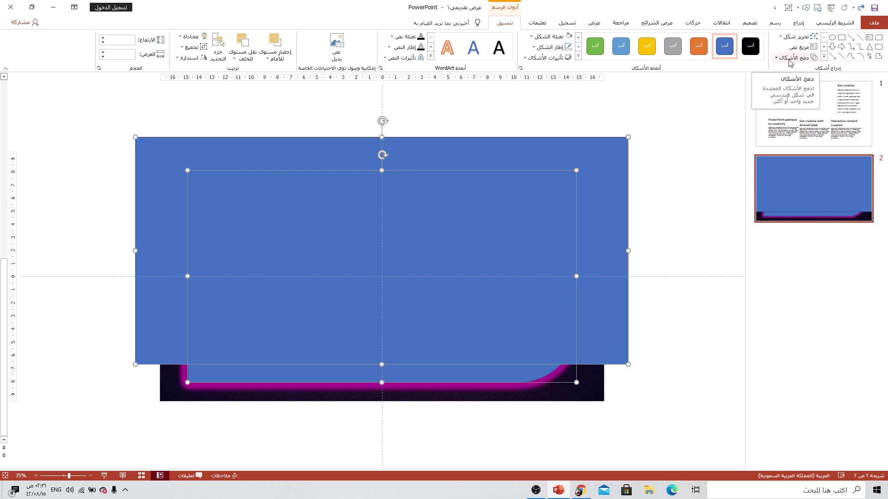
{"action": "left_click", "coordinate": [791, 59]}
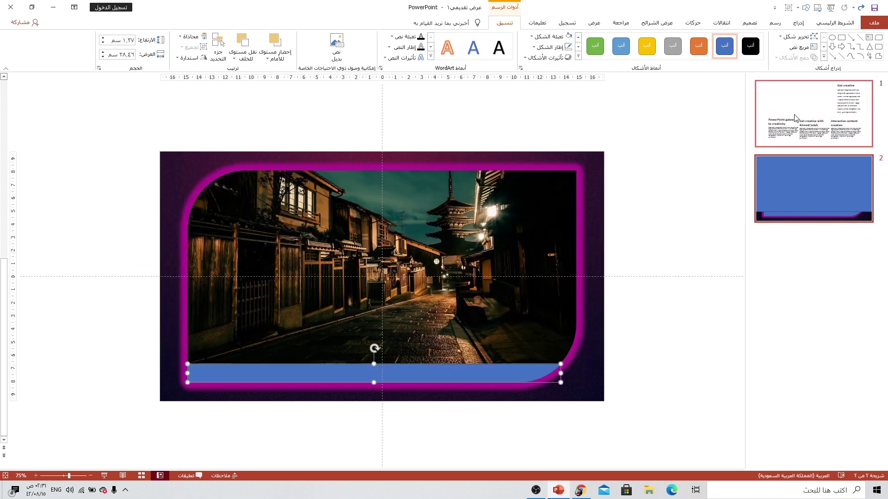
{"action": "left_click", "coordinate": [798, 115]}
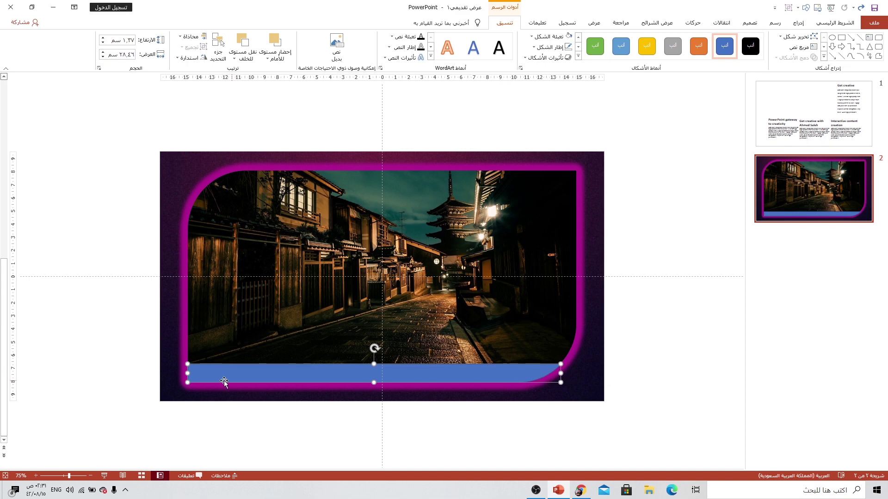
Remove the bottom strip's outline in Format Shape.
{"action": "right_click", "coordinate": [296, 373]}
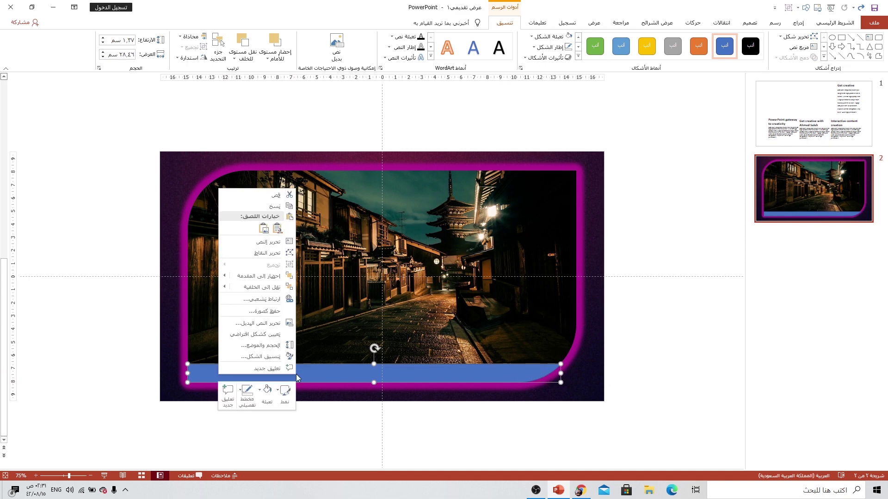
{"action": "left_click", "coordinate": [264, 367]}
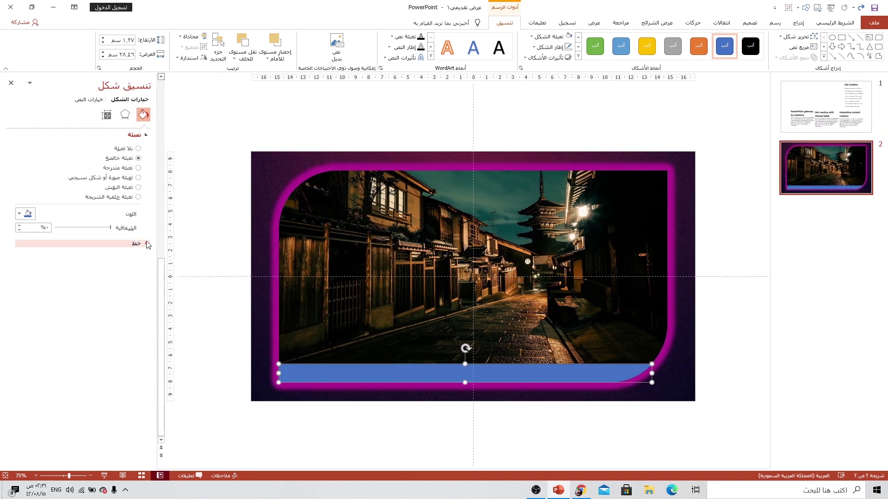
{"action": "left_click", "coordinate": [133, 244]}
{"action": "left_click", "coordinate": [124, 258]}
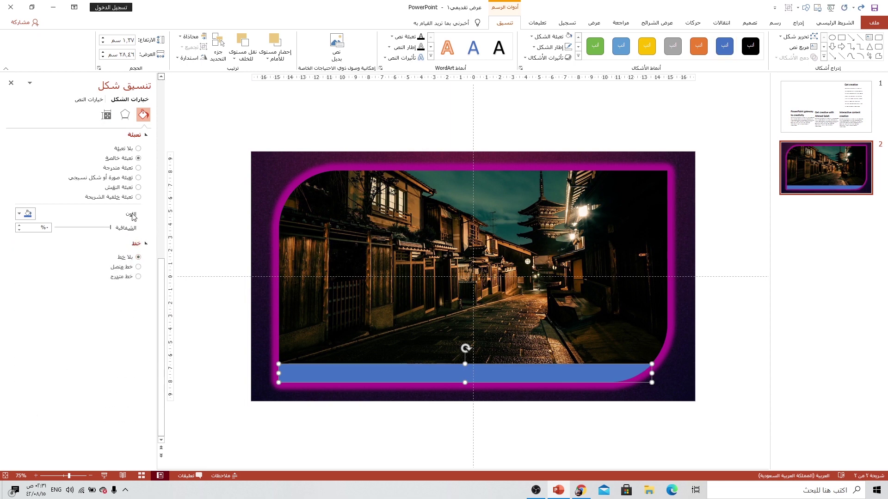
Give the strip a two-stop magenta gradient fill running at 270°.
{"action": "left_click", "coordinate": [128, 170]}
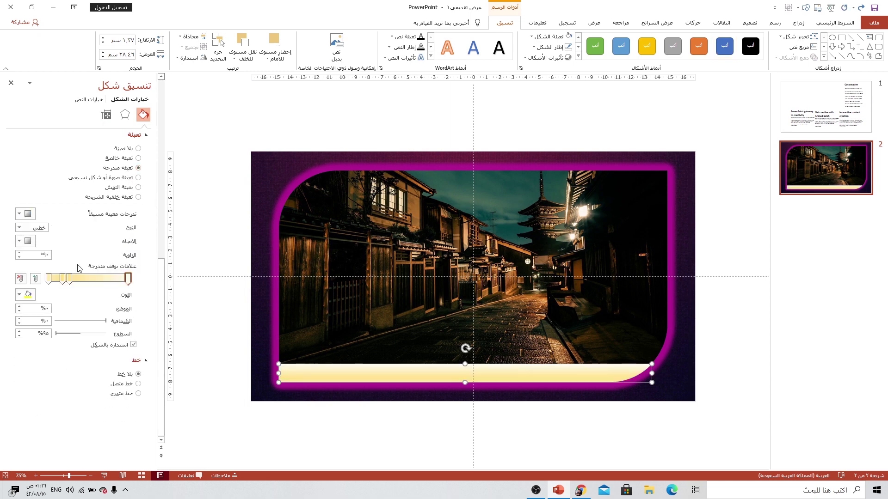
{"action": "left_click", "coordinate": [20, 279]}
{"action": "left_click", "coordinate": [20, 279]}
{"action": "left_click", "coordinate": [19, 294]}
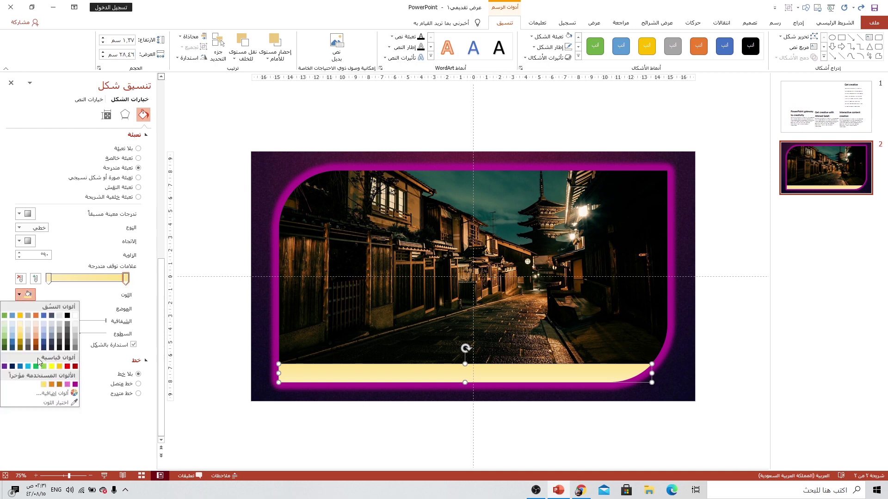
{"action": "left_click", "coordinate": [75, 384]}
{"action": "left_click", "coordinate": [48, 278]}
{"action": "left_click", "coordinate": [19, 295]}
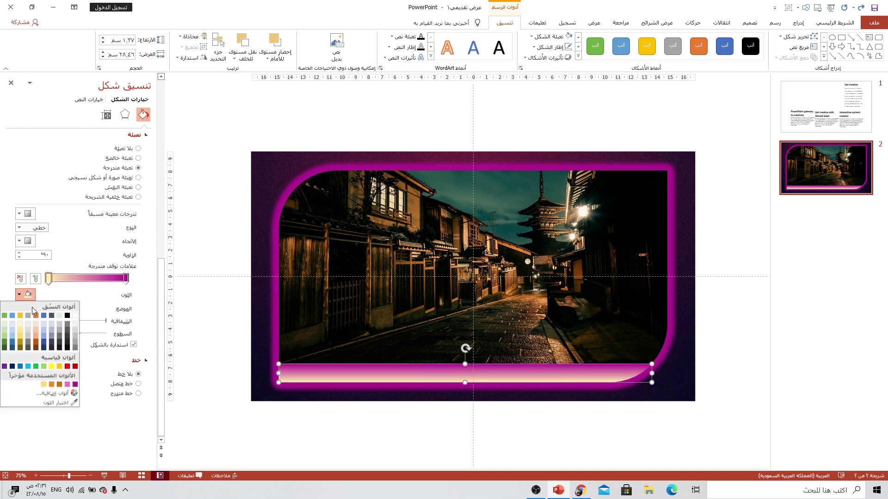
{"action": "left_click", "coordinate": [68, 385]}
{"action": "left_click", "coordinate": [22, 242]}
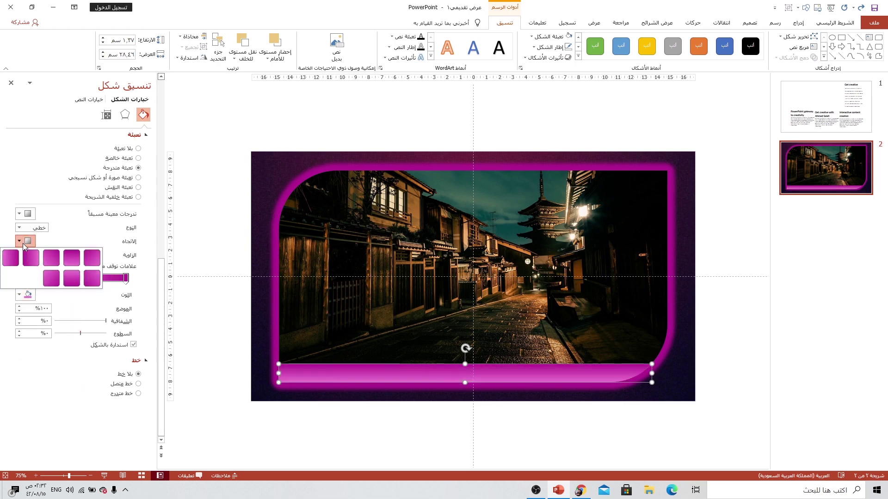
{"action": "left_click", "coordinate": [67, 279]}
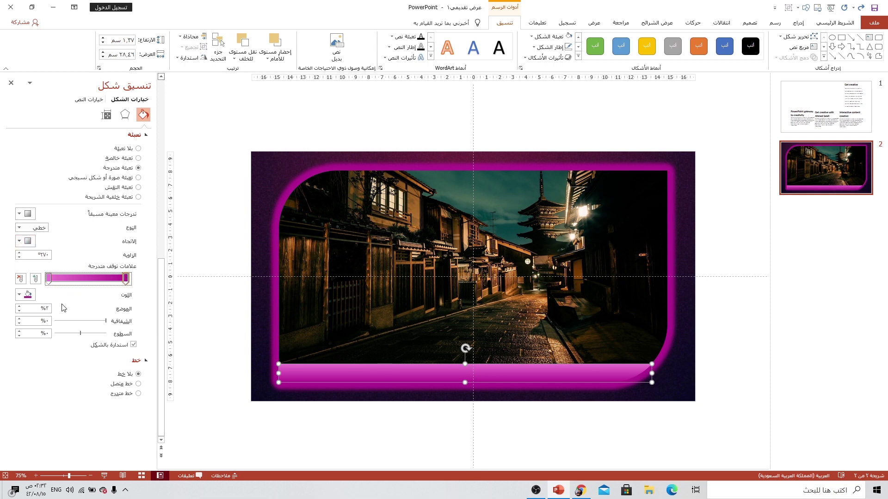
Darken one gradient stop to a deeper purple via More Colors.
{"action": "left_click", "coordinate": [25, 295]}
{"action": "left_click", "coordinate": [58, 393]}
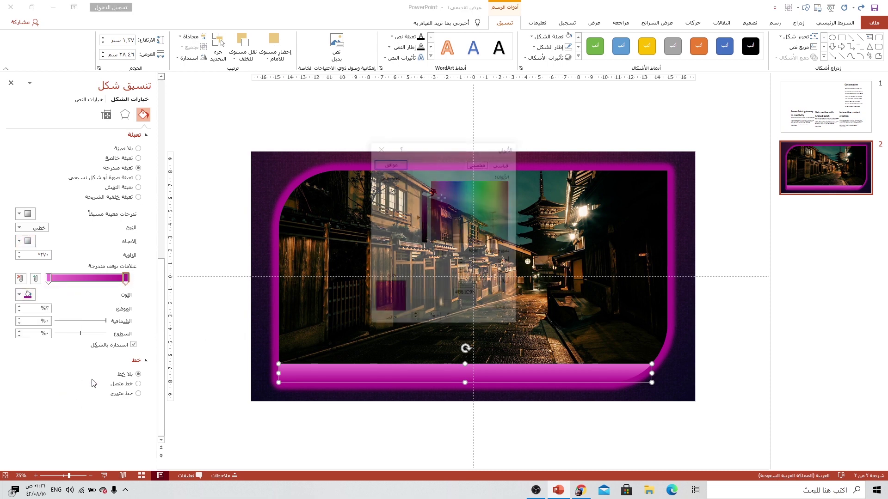
{"action": "left_click_drag", "start_coordinate": [418, 219], "coordinate": [417, 226]}
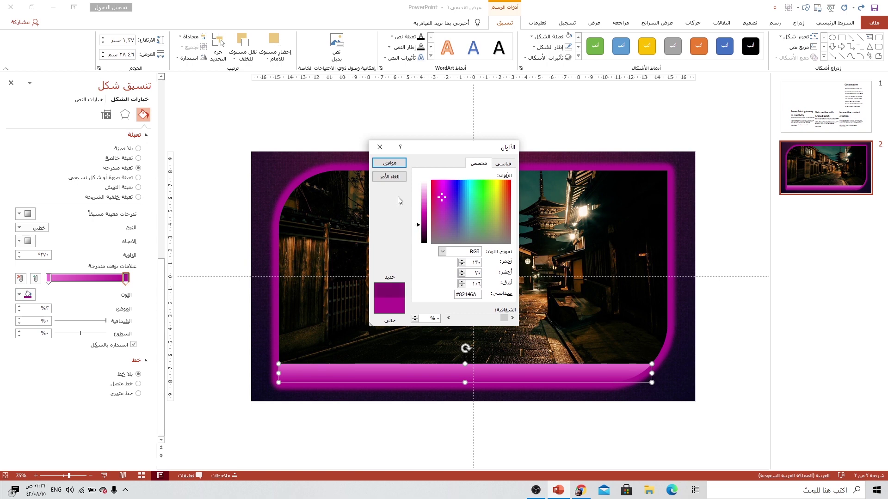
{"action": "left_click", "coordinate": [389, 163]}
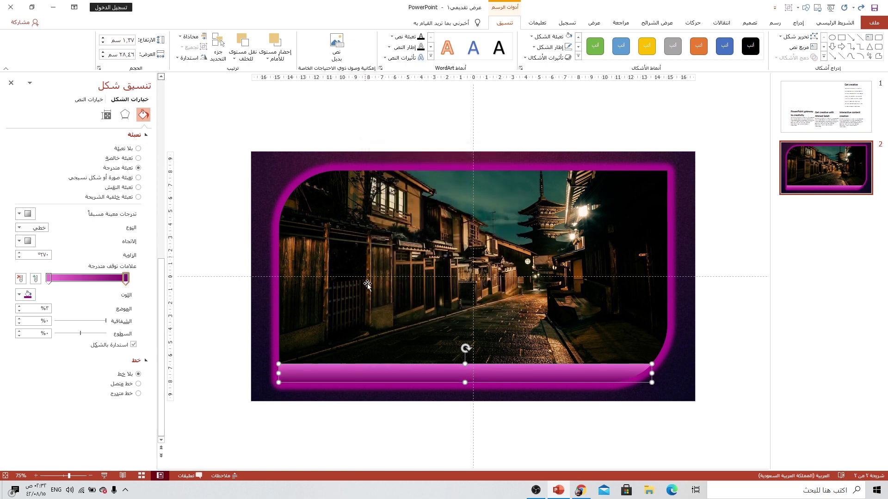
{"action": "left_click", "coordinate": [561, 431]}
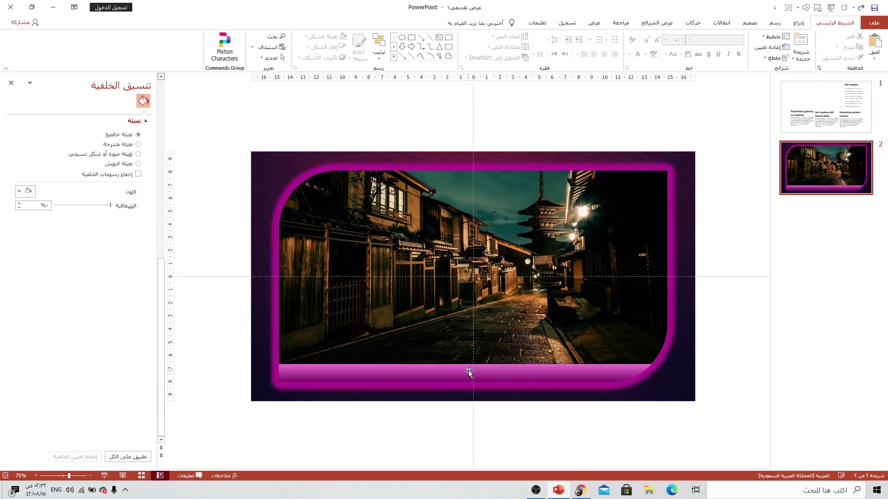
Draw a rounded rectangle on the photo's right side and adjust its position and width.
{"action": "left_click", "coordinate": [798, 23]}
{"action": "left_click", "coordinate": [741, 59]}
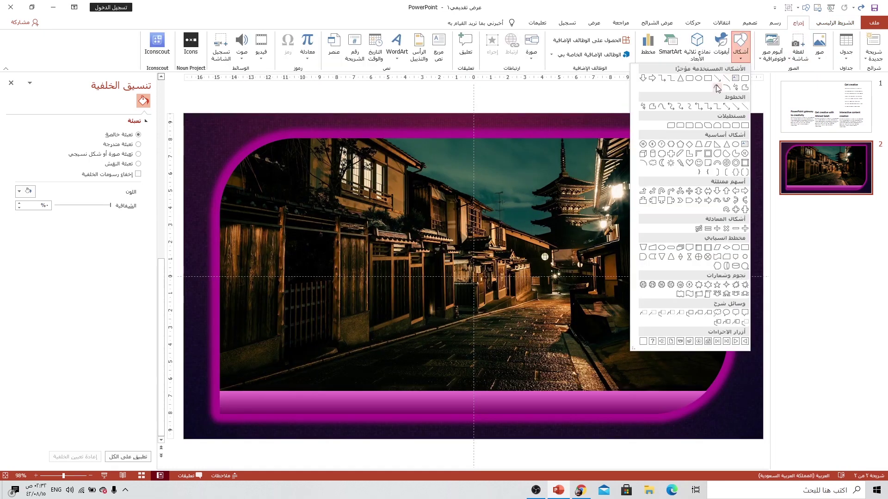
{"action": "left_click", "coordinate": [689, 79]}
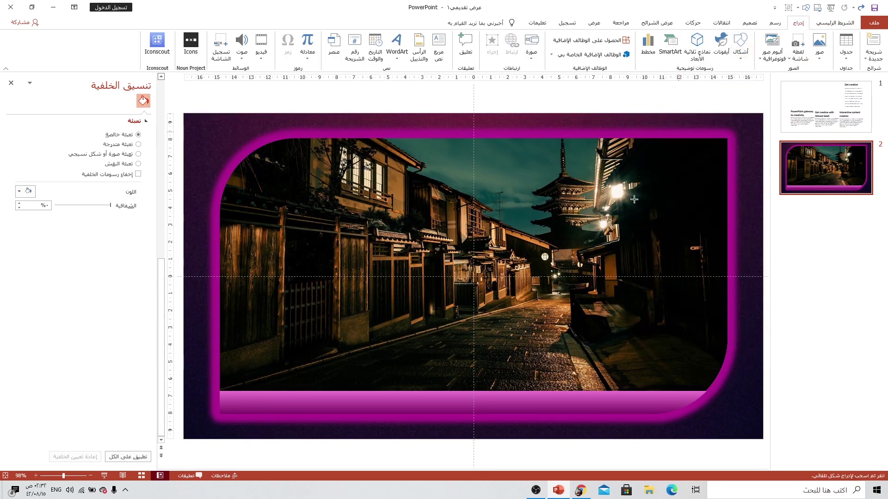
{"action": "left_click_drag", "start_coordinate": [527, 224], "coordinate": [692, 373]}
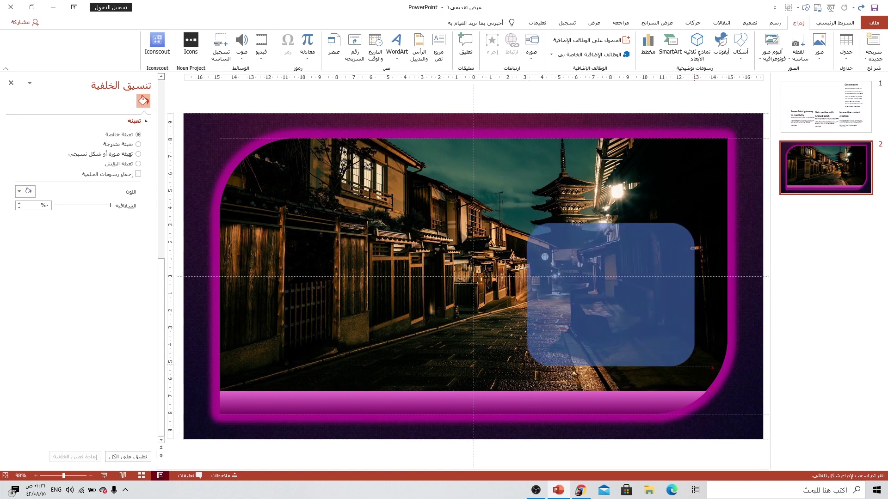
{"action": "left_click_drag", "start_coordinate": [638, 336], "coordinate": [656, 344]}
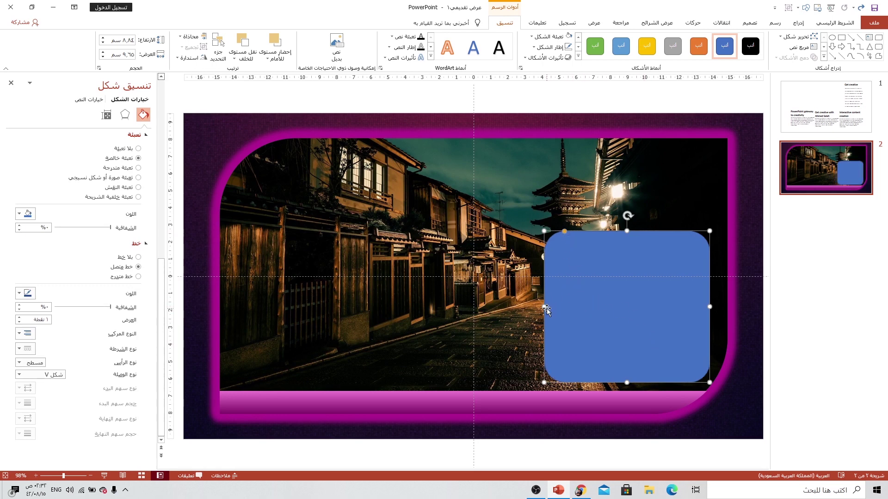
{"action": "left_click_drag", "start_coordinate": [544, 307], "coordinate": [551, 307]}
Format-paint the bottom strip's pink gradient onto the rounded box, then go to slide 1.
{"action": "left_click", "coordinate": [510, 408]}
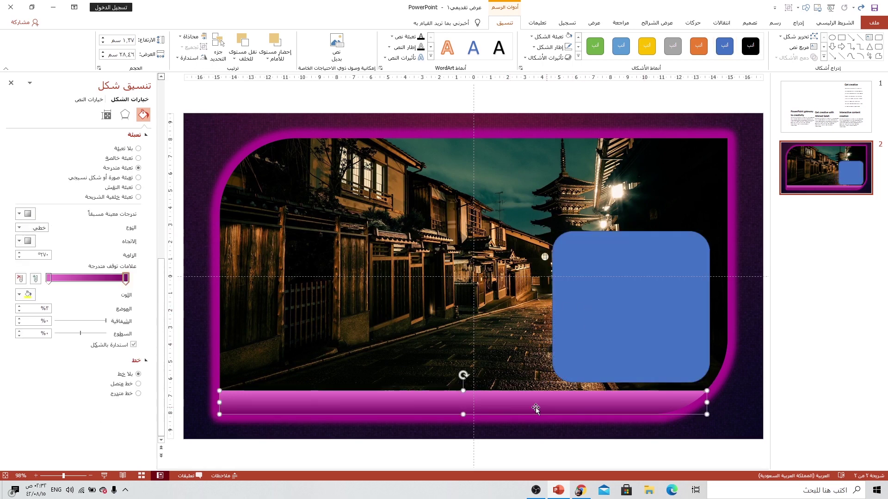
{"action": "left_click", "coordinate": [836, 23]}
{"action": "left_click", "coordinate": [838, 58]}
{"action": "left_click", "coordinate": [660, 284]}
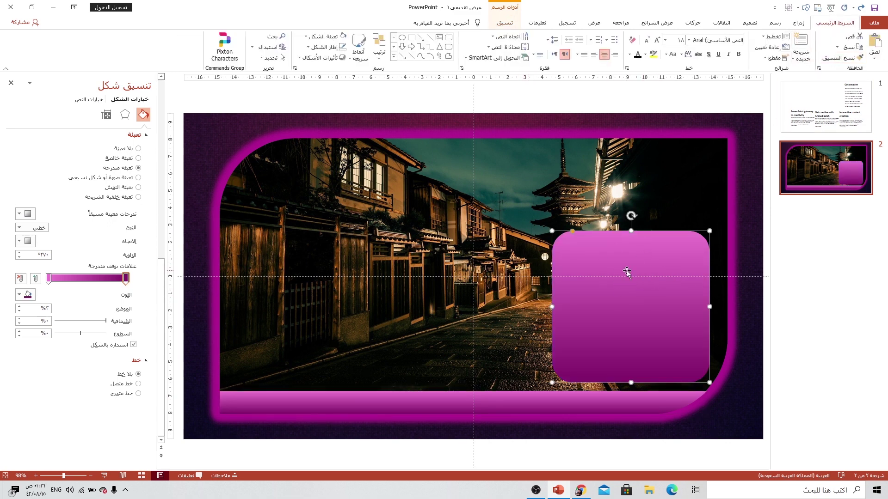
{"action": "left_click", "coordinate": [803, 115]}
{"action": "left_click", "coordinate": [803, 116]}
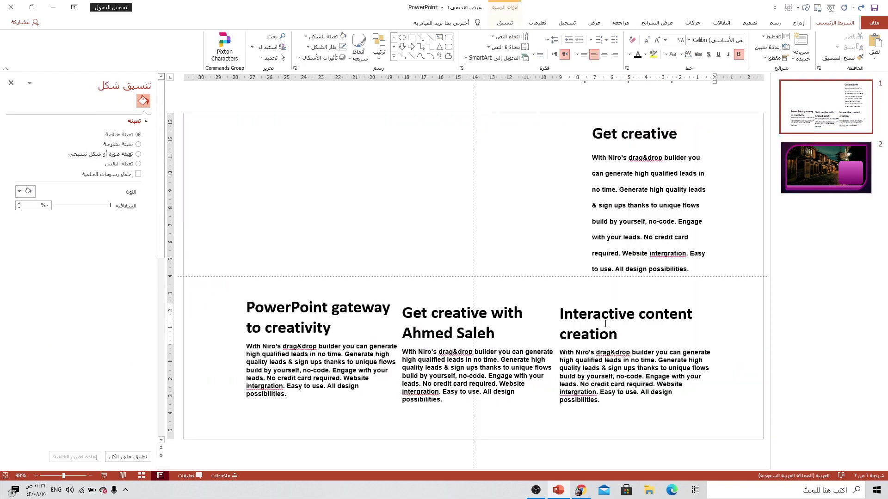
Copy slide 1's 'Interactive content creation' heading and paragraph into slide 2's pink box.
{"action": "left_click", "coordinate": [591, 309]}
{"action": "left_click", "coordinate": [591, 301]}
{"action": "left_click", "coordinate": [594, 370], "text": "shift"}
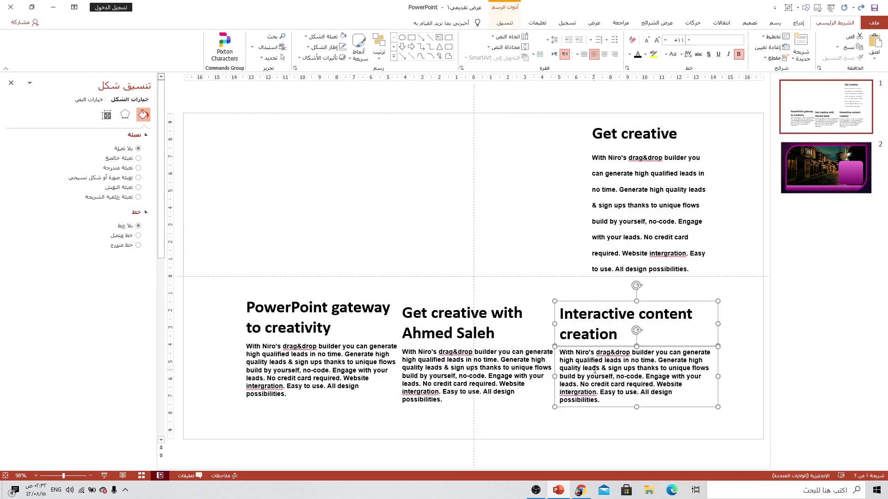
{"action": "left_click", "coordinate": [848, 174]}
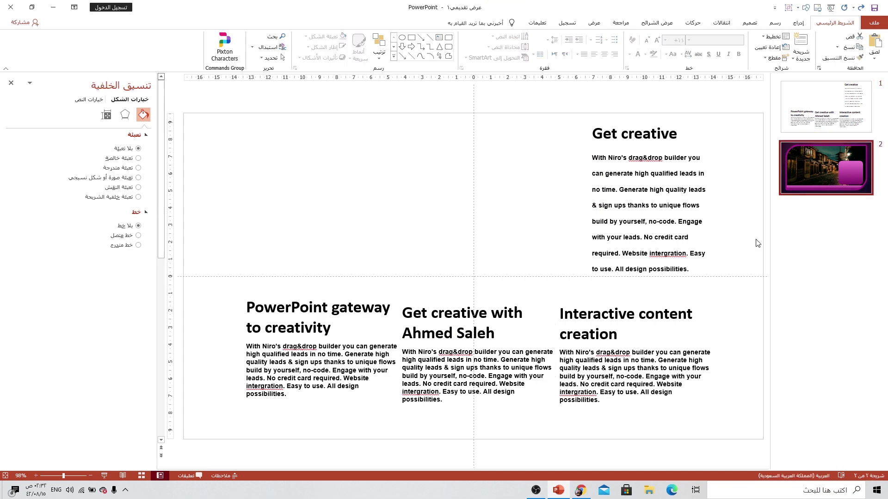
{"action": "key", "text": "ctrl+v"}
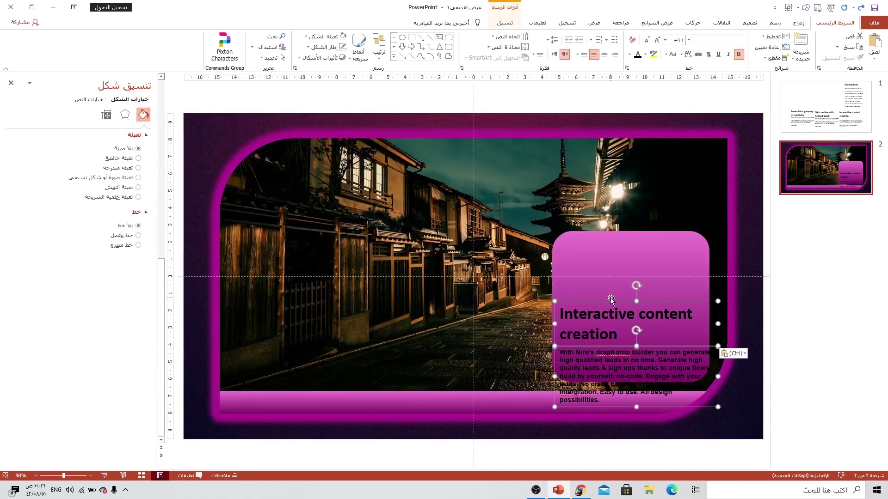
{"action": "left_click_drag", "start_coordinate": [609, 302], "coordinate": [606, 241]}
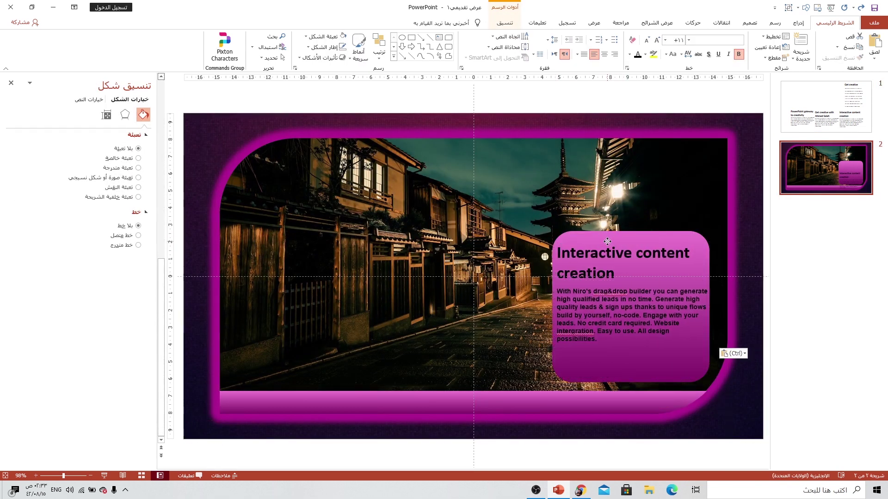
Make the text white, narrow the paragraph with 1.5 line spacing, and shadow the heading.
{"action": "left_click", "coordinate": [630, 54]}
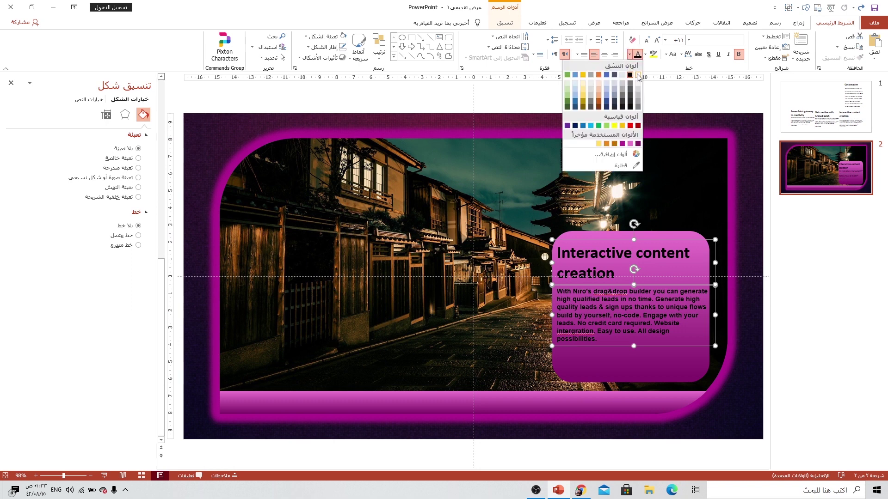
{"action": "left_click", "coordinate": [637, 74]}
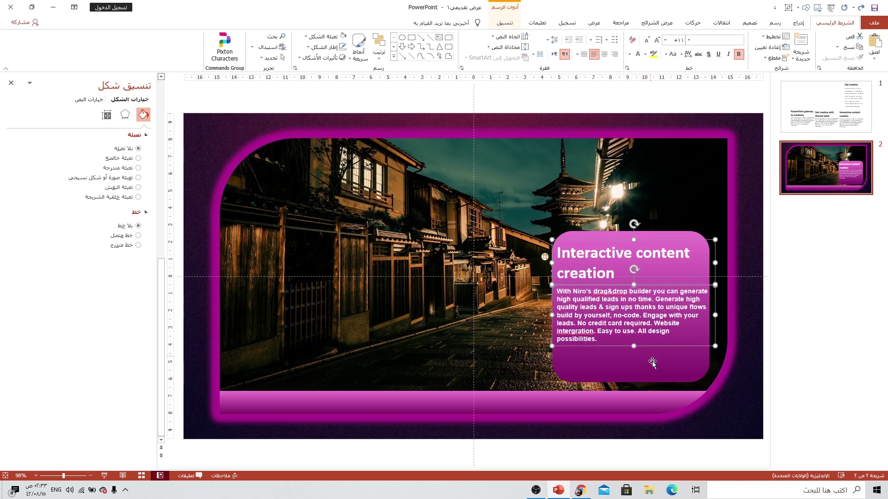
{"action": "left_click", "coordinate": [652, 346]}
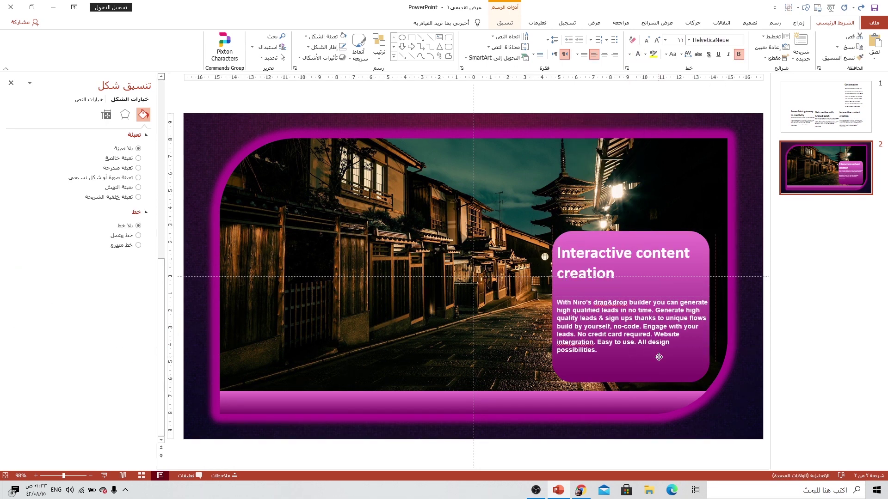
{"action": "left_click_drag", "start_coordinate": [715, 315], "coordinate": [700, 326]}
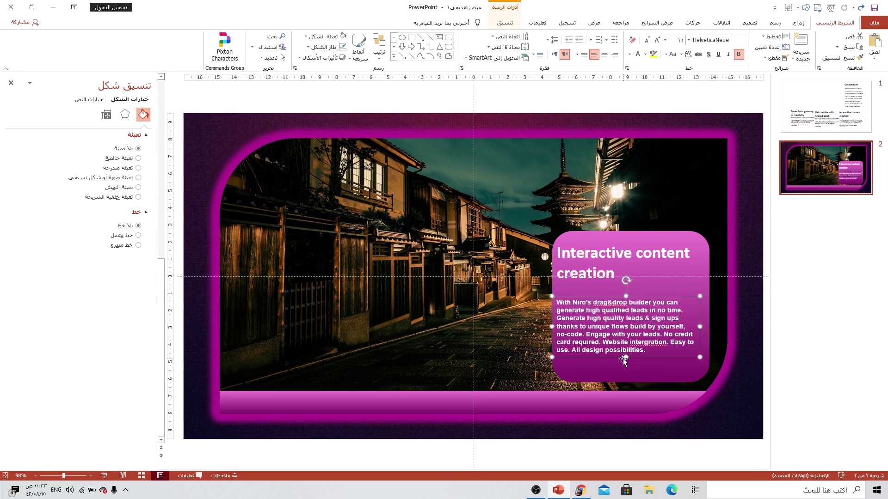
{"action": "left_click", "coordinate": [553, 44]}
{"action": "left_click", "coordinate": [541, 62]}
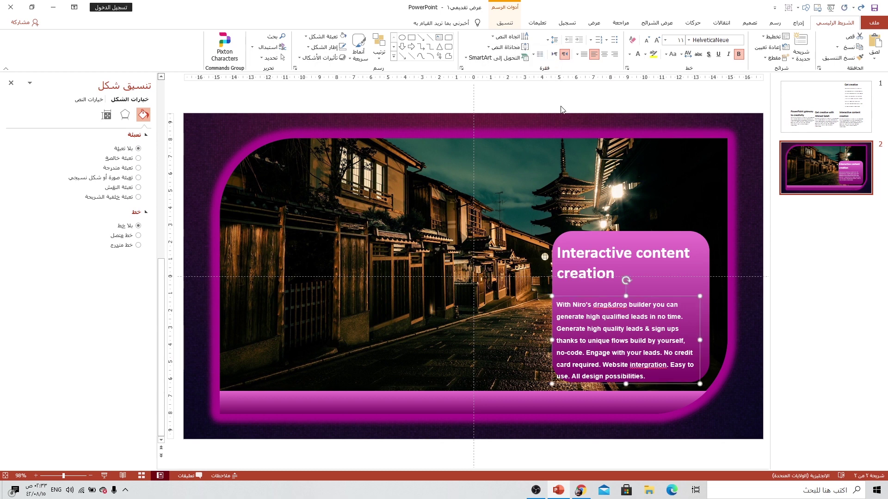
{"action": "left_click_drag", "start_coordinate": [622, 296], "coordinate": [627, 283]}
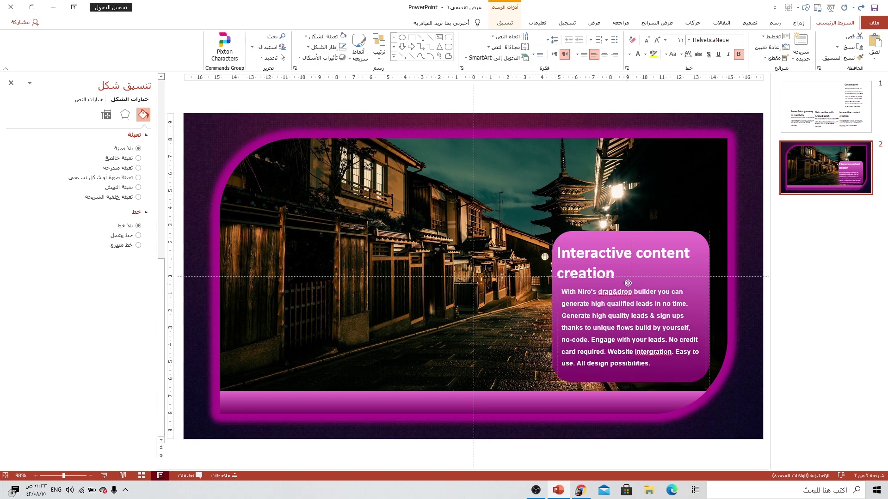
{"action": "left_click_drag", "start_coordinate": [600, 239], "coordinate": [605, 235]}
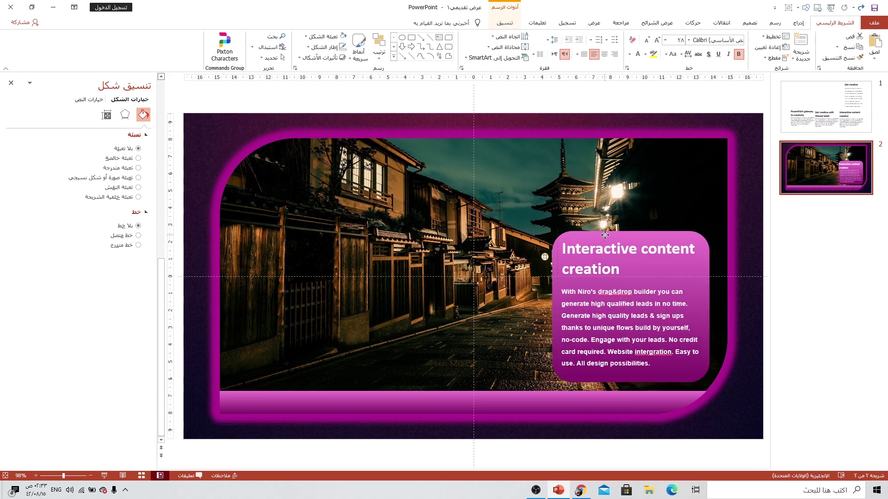
{"action": "left_click", "coordinate": [708, 55]}
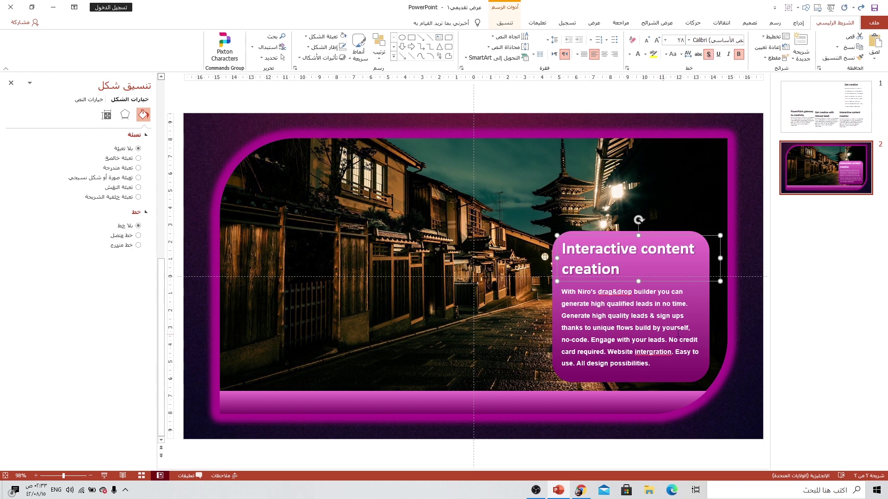
Apply a centred offset shadow to the pink rounded panel, with 36% transparency and 11 pt blur.
{"action": "key", "text": "alt+shift"}
{"action": "left_click", "coordinate": [694, 234]}
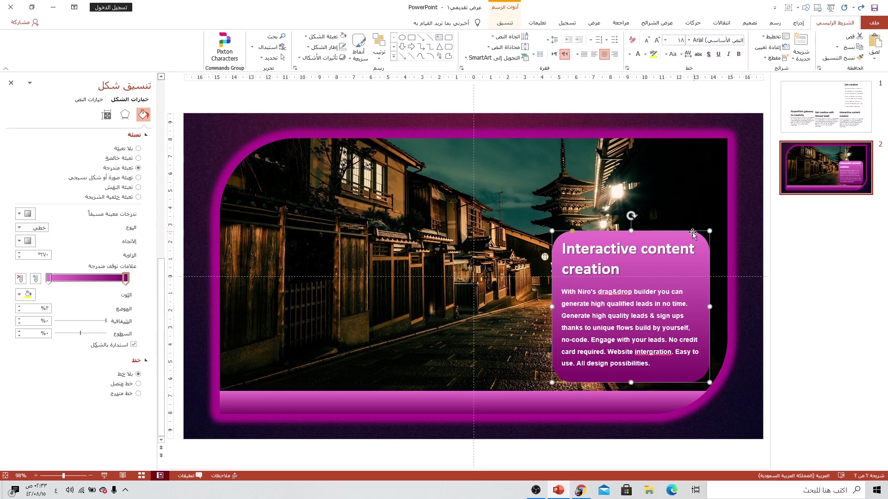
{"action": "left_click", "coordinate": [125, 114]}
{"action": "left_click", "coordinate": [21, 147]}
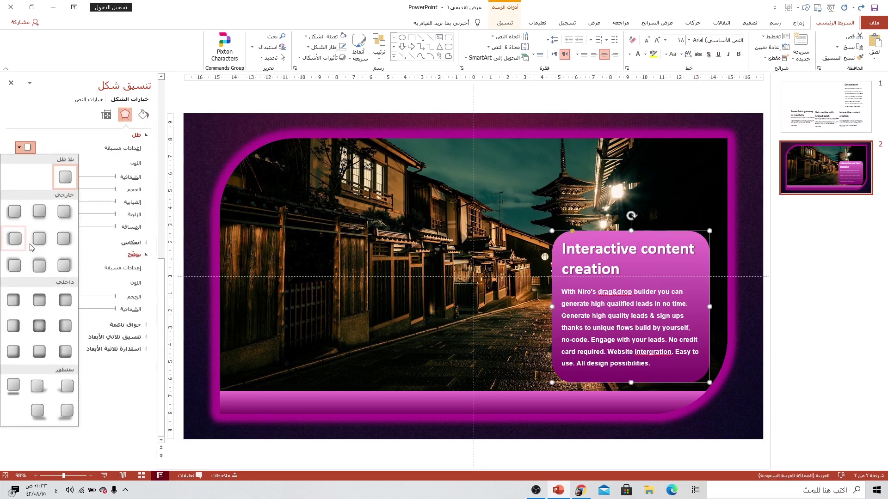
{"action": "left_click", "coordinate": [38, 245]}
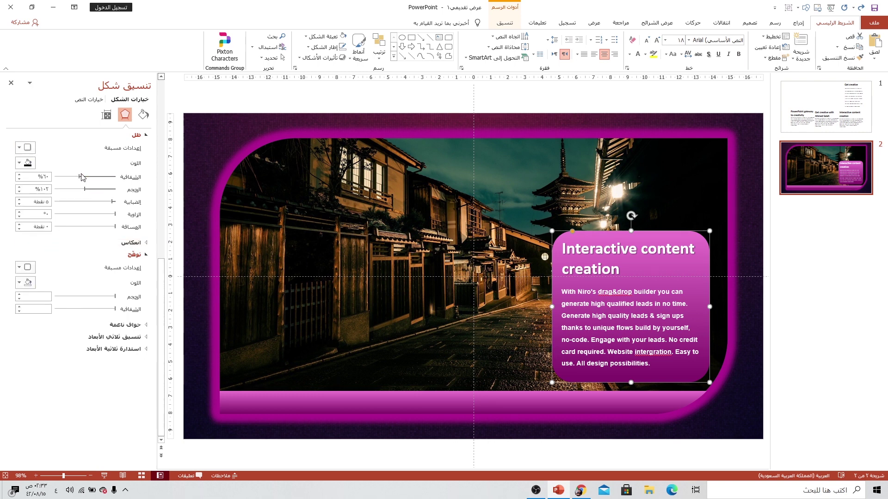
{"action": "left_click_drag", "start_coordinate": [83, 180], "coordinate": [97, 178]}
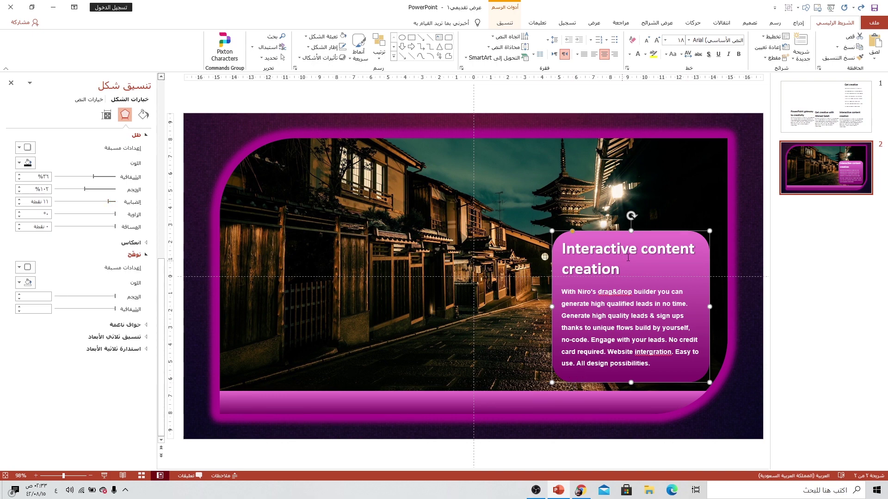
{"action": "left_click", "coordinate": [798, 23]}
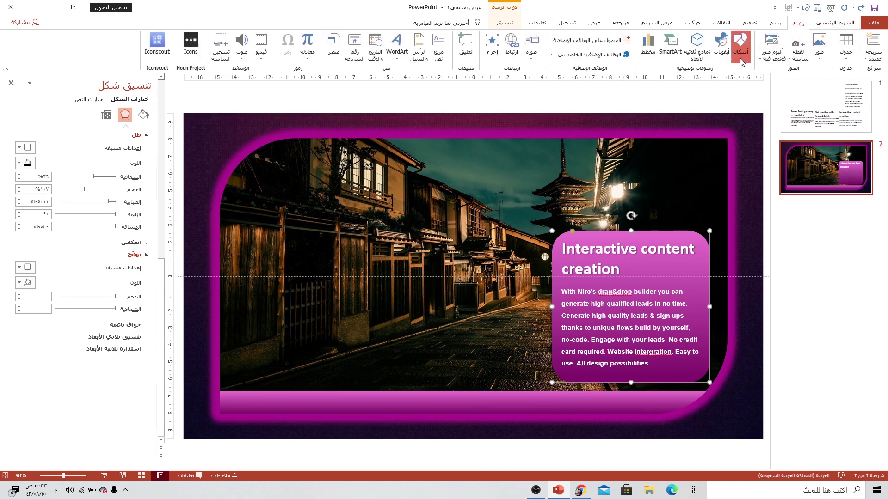
Draw a small white circle with no outline on the pink bar and position it.
{"action": "left_click", "coordinate": [741, 52]}
{"action": "left_click", "coordinate": [703, 83]}
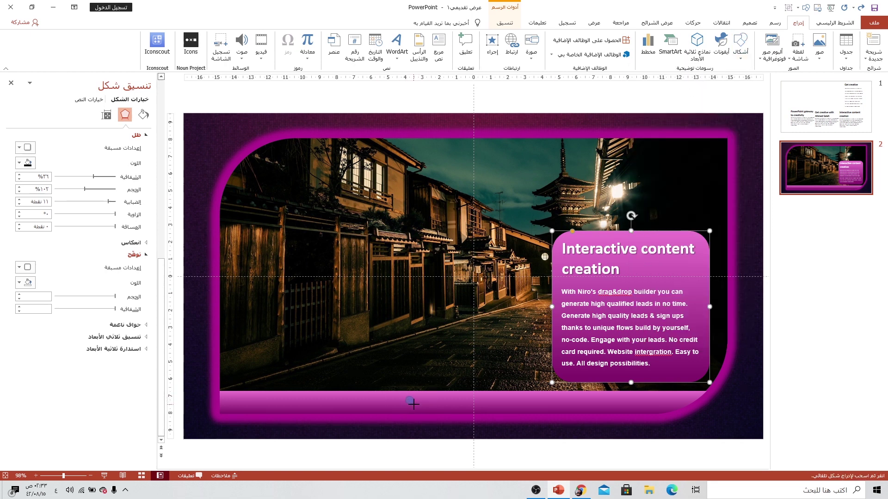
{"action": "left_click_drag", "start_coordinate": [416, 405], "coordinate": [417, 409]}
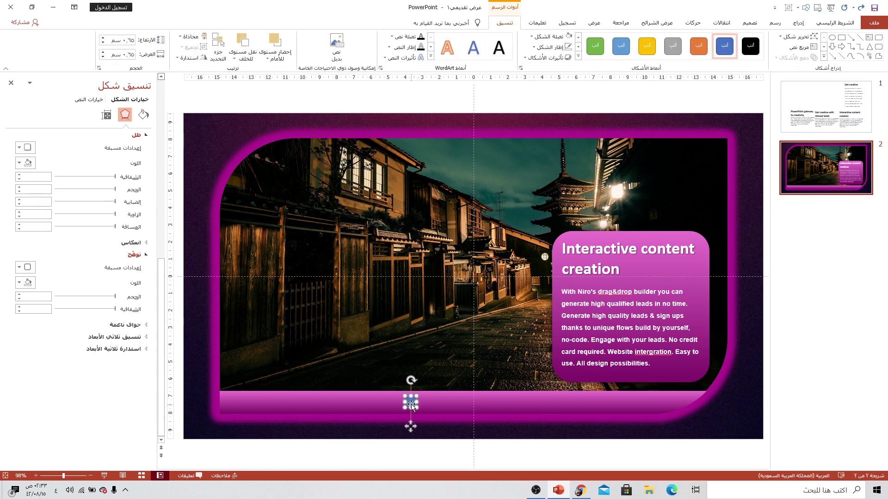
{"action": "left_click", "coordinate": [548, 47]}
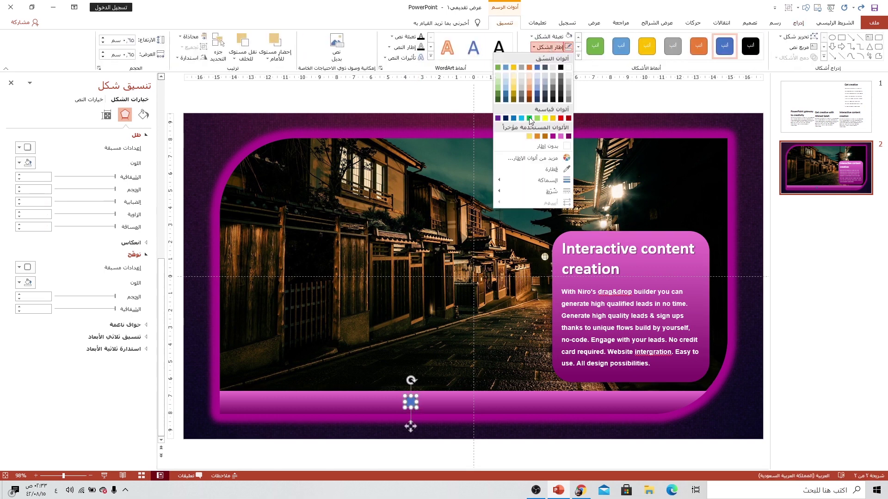
{"action": "left_click", "coordinate": [547, 146]}
{"action": "left_click", "coordinate": [550, 36]}
{"action": "left_click", "coordinate": [569, 56]}
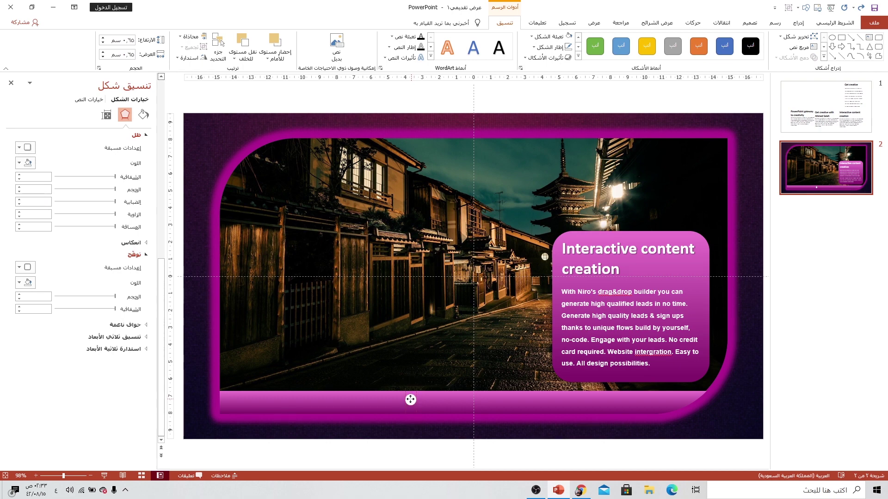
{"action": "left_click_drag", "start_coordinate": [411, 401], "coordinate": [409, 404]}
{"action": "scroll", "coordinate": [409, 403], "scroll_direction": "up", "scroll_amount": 10, "text": "ctrl"}
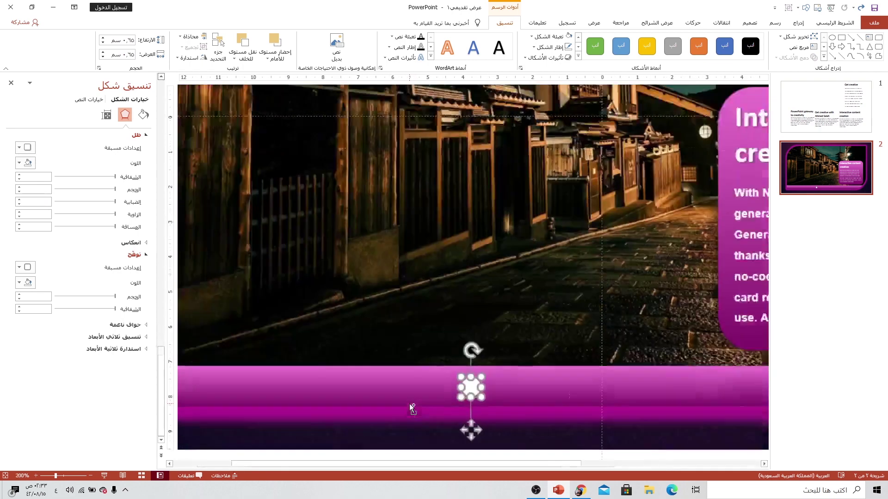
{"action": "mouse_move", "coordinate": [470, 282]}
{"action": "left_mouse_down"}
{"action": "mouse_move", "coordinate": [469, 290]}
{"action": "mouse_move", "coordinate": [532, 290]}
{"action": "left_mouse_up"}
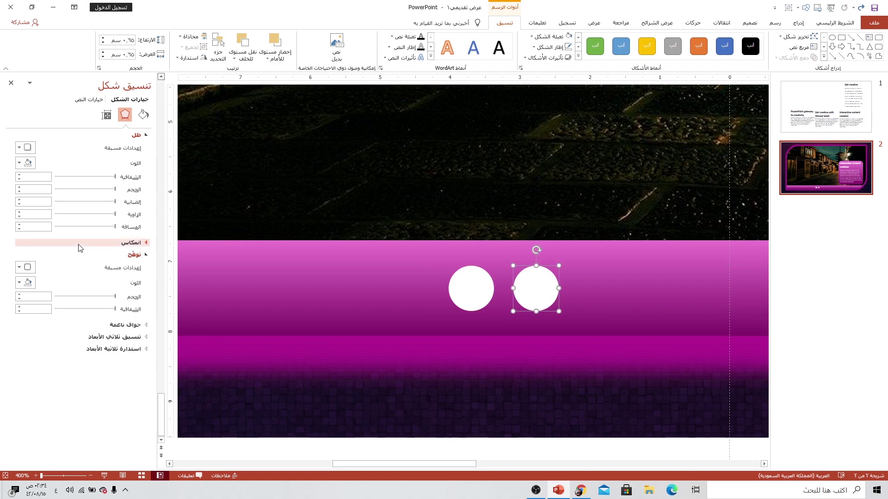
Make the dot 40% transparent and duplicate it twice to complete the row of seven.
{"action": "left_click", "coordinate": [143, 115]}
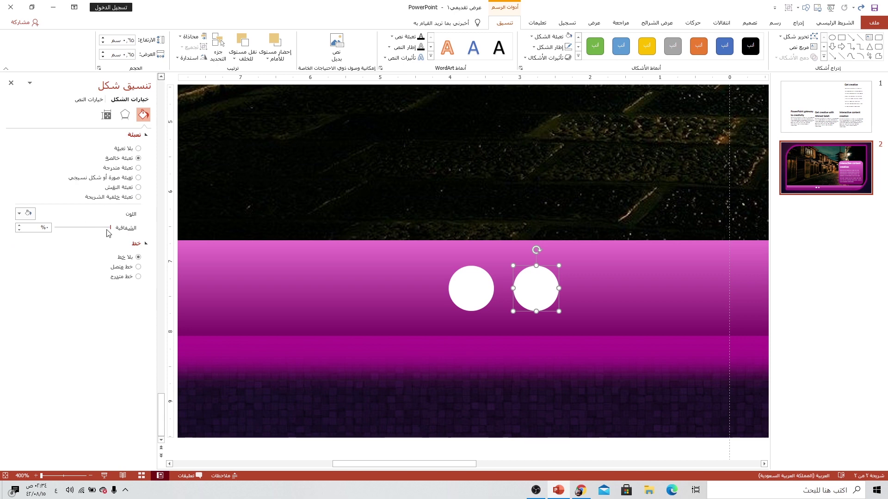
{"action": "left_click_drag", "start_coordinate": [111, 227], "coordinate": [90, 227]}
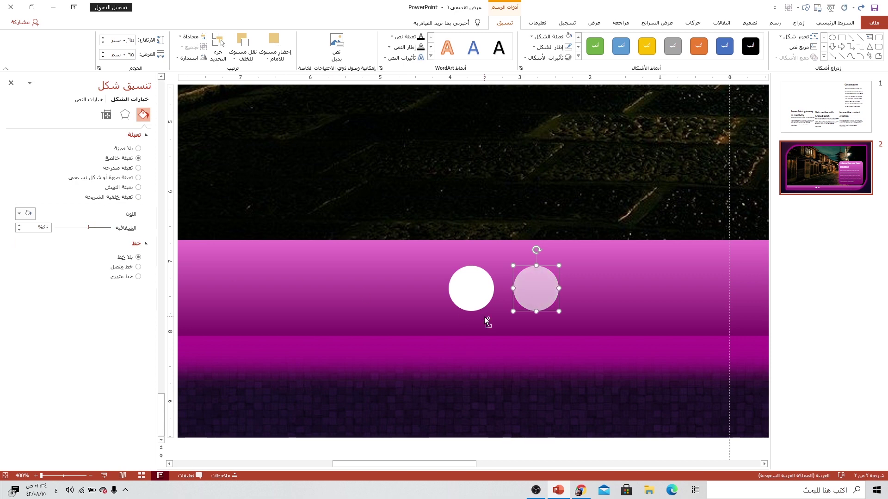
{"action": "key", "text": "ctrl+d"}
{"action": "key", "text": "ctrl+d"}
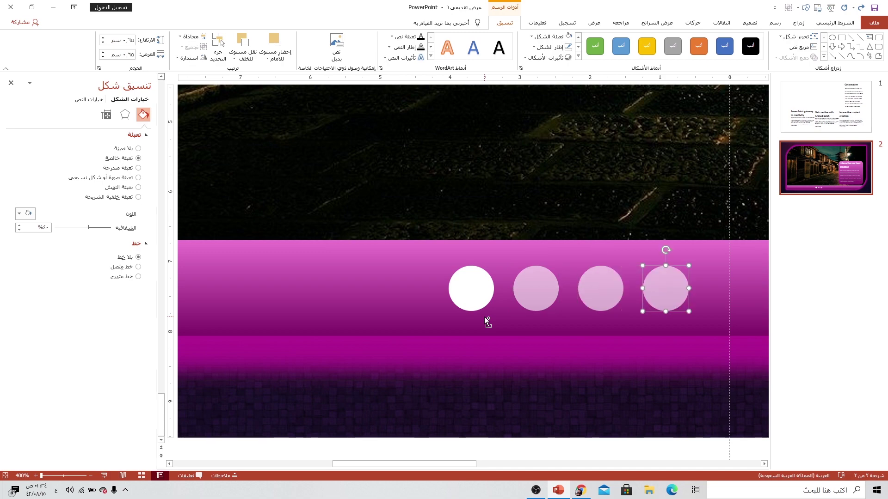
{"action": "key", "text": "ctrl+d"}
{"action": "key", "text": "ctrl+d"}
{"action": "key", "text": "ctrl+d"}
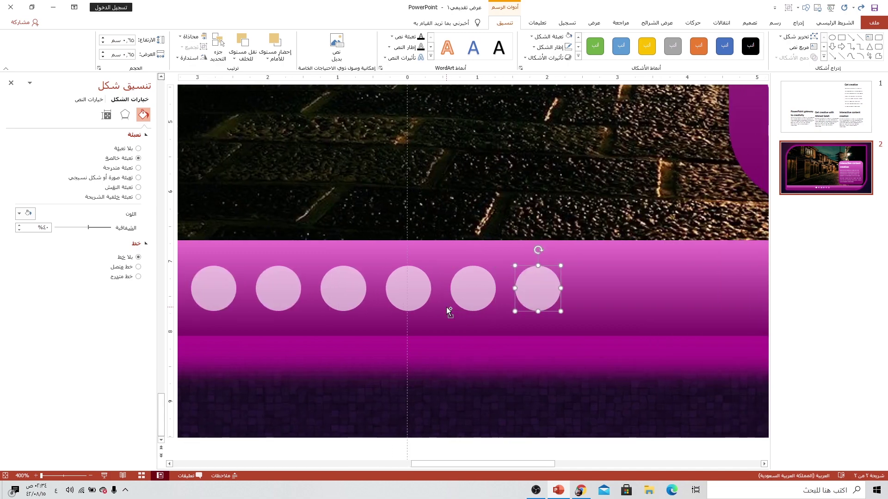
{"action": "scroll", "coordinate": [420, 308], "scroll_direction": "down", "scroll_amount": 3}
{"action": "scroll", "coordinate": [361, 322], "scroll_direction": "down", "scroll_amount": 3}
{"action": "scroll", "coordinate": [360, 323], "scroll_direction": "down", "scroll_amount": 2}
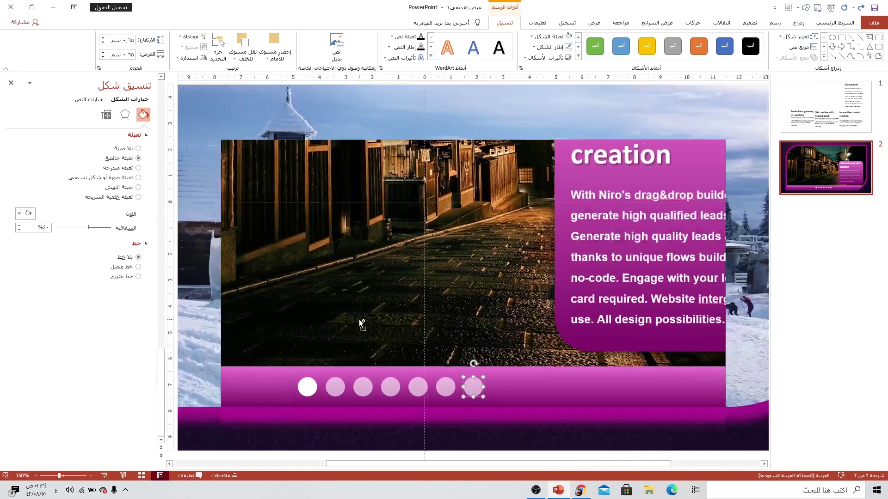
{"action": "scroll", "coordinate": [367, 328], "scroll_direction": "down", "scroll_amount": 2}
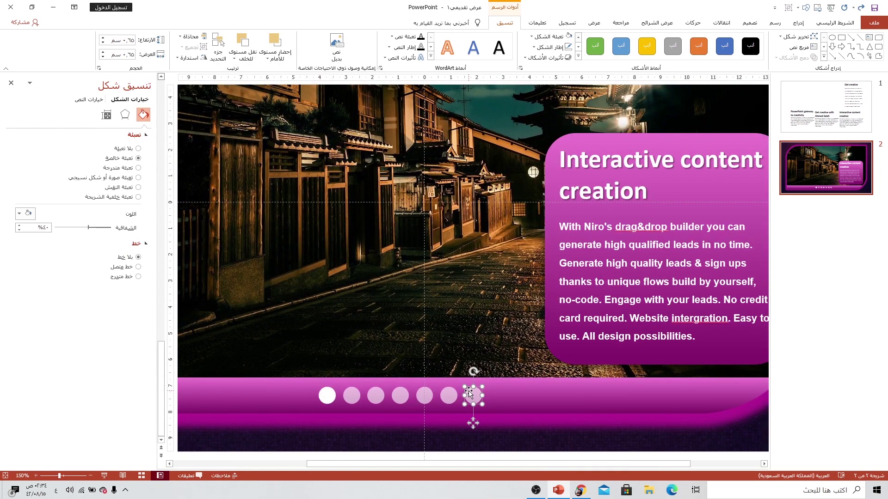
{"action": "scroll", "coordinate": [437, 386], "scroll_direction": "down", "scroll_amount": 2}
{"action": "scroll", "coordinate": [430, 381], "scroll_direction": "down", "scroll_amount": 2}
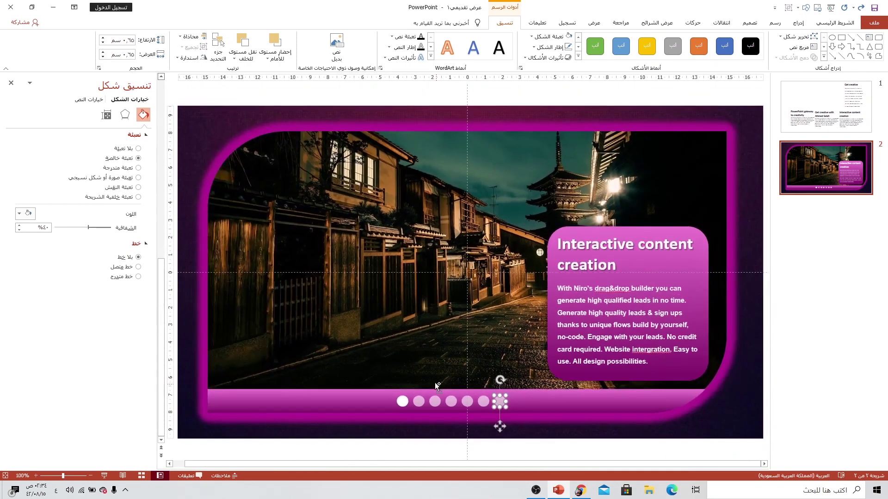
{"action": "left_click", "coordinate": [502, 309]}
{"action": "scroll", "coordinate": [503, 308], "scroll_direction": "down", "scroll_amount": 2}
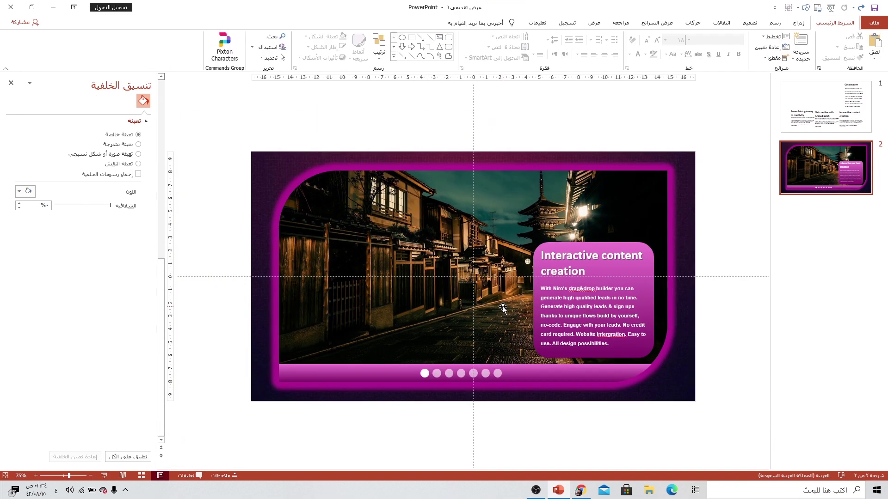
Duplicate slide 2, then rotate the city photo up off slide 3 to reveal the snow photo.
{"action": "right_click", "coordinate": [848, 180]}
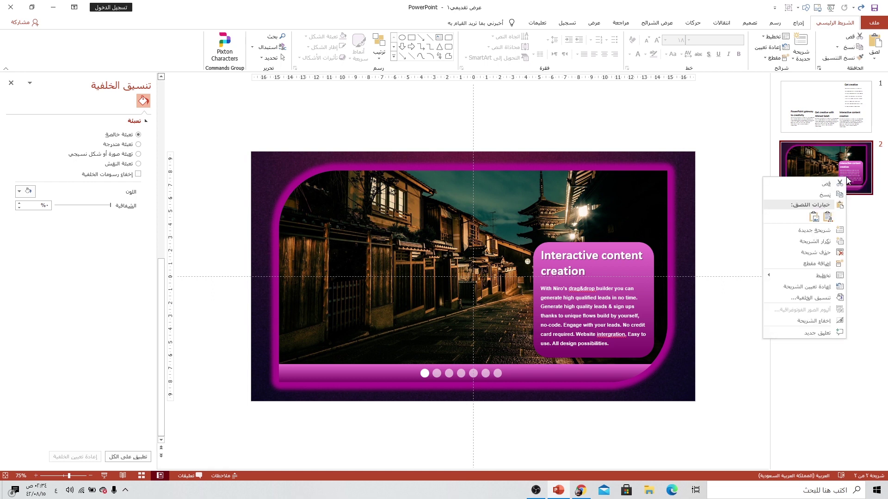
{"action": "left_click", "coordinate": [799, 241]}
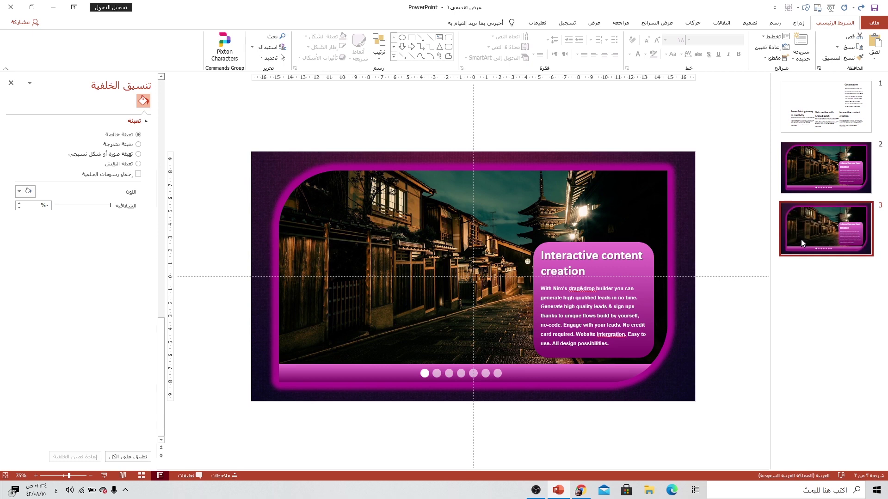
{"action": "scroll", "coordinate": [545, 211], "scroll_direction": "down", "scroll_amount": 1, "text": "ctrl"}
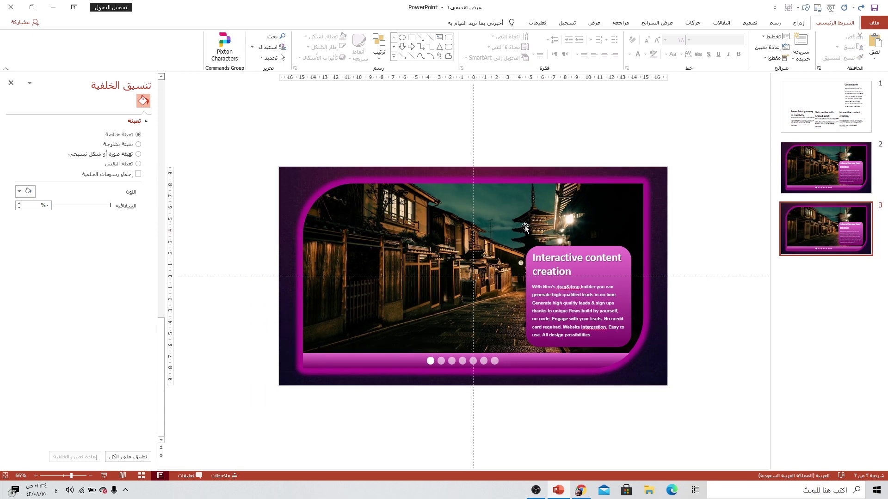
{"action": "left_click", "coordinate": [428, 210]}
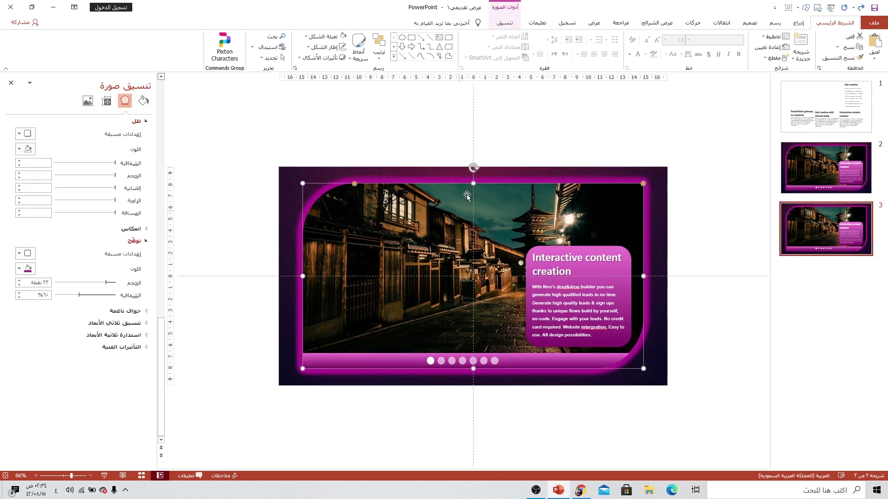
{"action": "left_click_drag", "start_coordinate": [470, 167], "coordinate": [507, 170]}
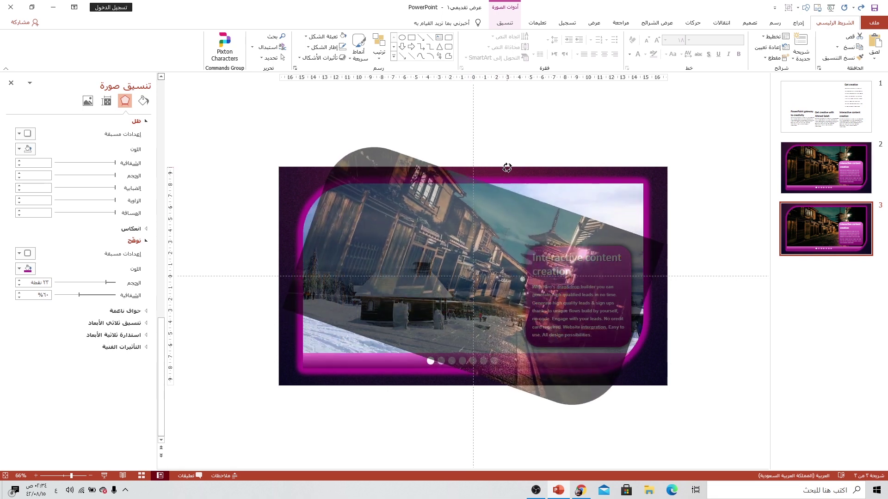
{"action": "left_click_drag", "start_coordinate": [569, 396], "coordinate": [635, 121]}
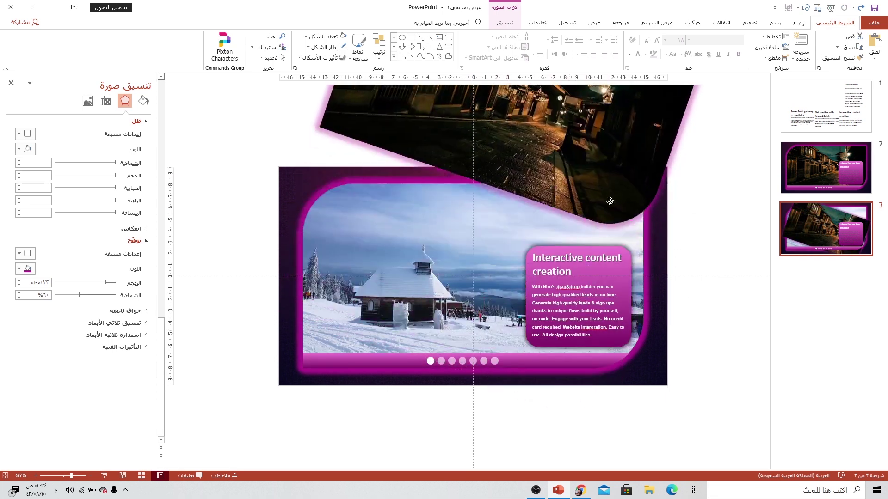
Centre the pink card and delete its title and body text.
{"action": "scroll", "coordinate": [634, 120], "scroll_direction": "up", "scroll_amount": 1}
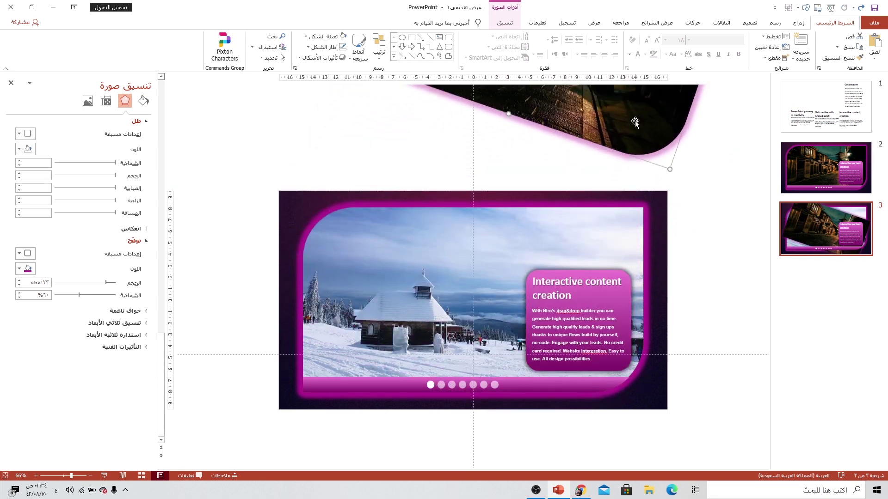
{"action": "scroll", "coordinate": [601, 231], "scroll_direction": "up", "scroll_amount": 2}
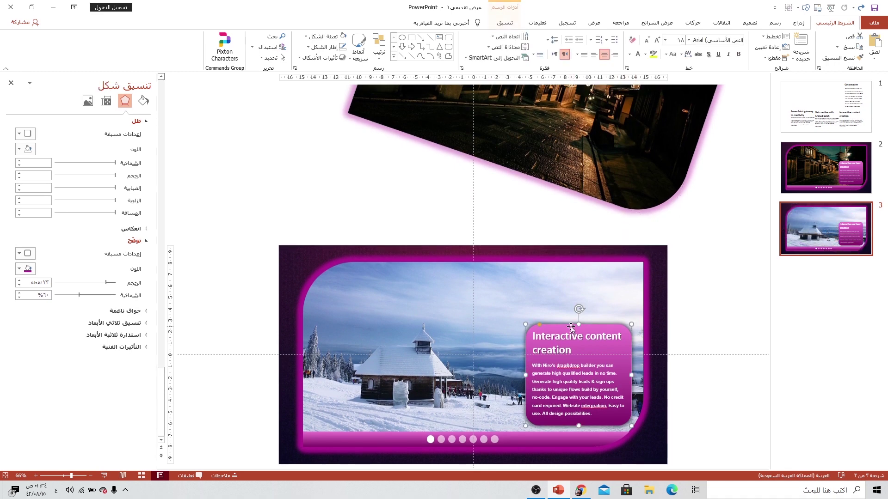
{"action": "mouse_move", "coordinate": [571, 328]}
{"action": "left_mouse_down"}
{"action": "mouse_move", "coordinate": [445, 294]}
{"action": "mouse_move", "coordinate": [459, 332]}
{"action": "left_mouse_up"}
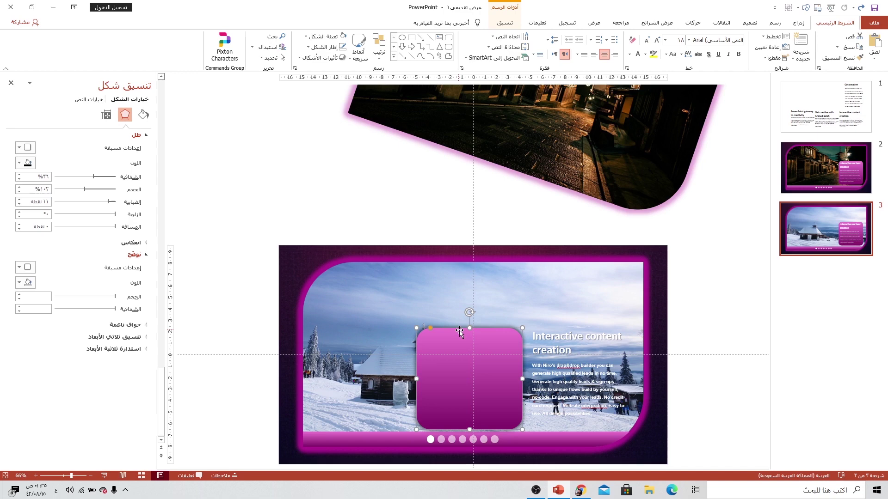
{"action": "left_click", "coordinate": [568, 332]}
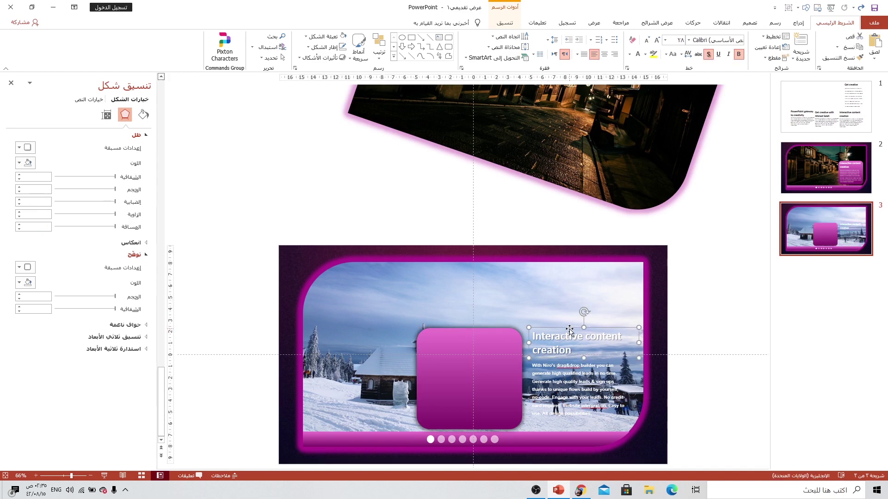
{"action": "left_click", "coordinate": [564, 409], "text": "shift"}
{"action": "key", "text": "Delete"}
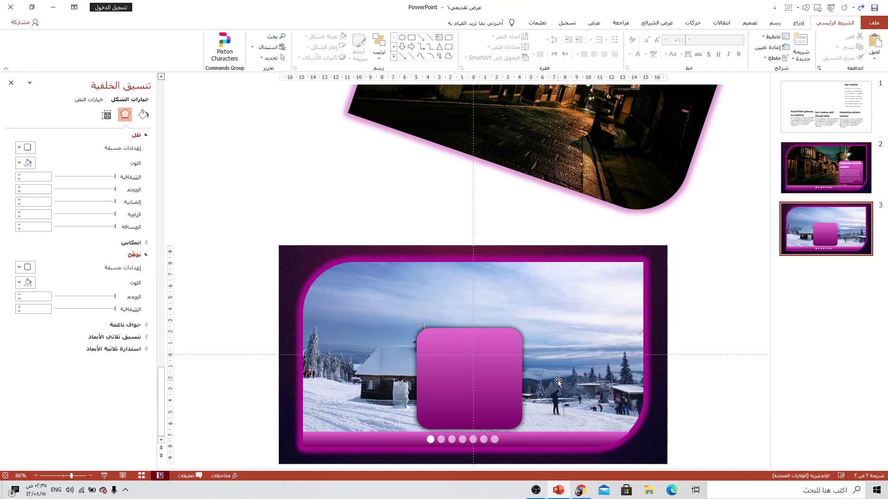
Copy slide 1's middle heading and paragraph onto slide 3's pink card.
{"action": "left_click", "coordinate": [815, 176]}
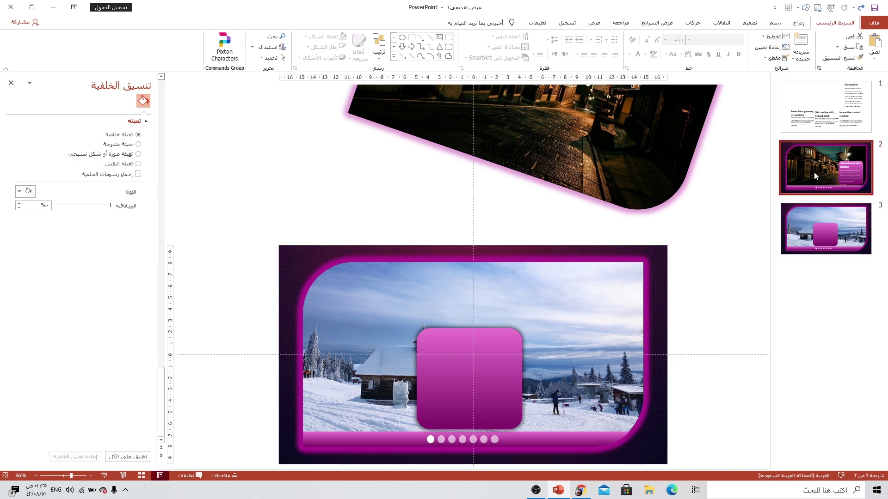
{"action": "key", "text": "Up"}
{"action": "left_click", "coordinate": [490, 304]}
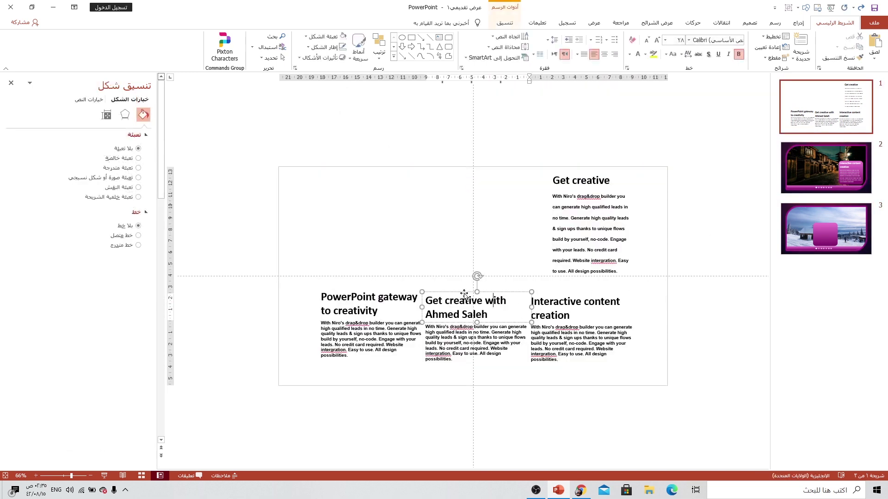
{"action": "left_click", "coordinate": [460, 292]}
{"action": "left_click", "coordinate": [451, 342], "text": "shift"}
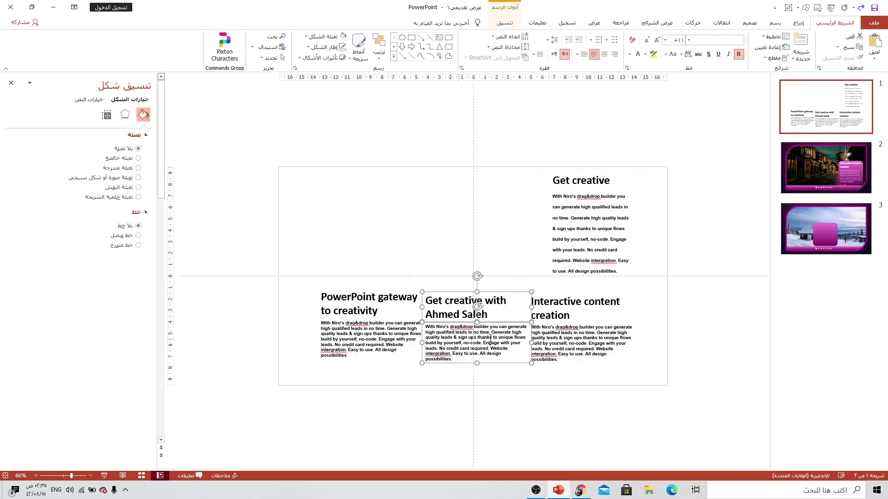
{"action": "scroll", "coordinate": [490, 339], "scroll_direction": "down", "scroll_amount": 3}
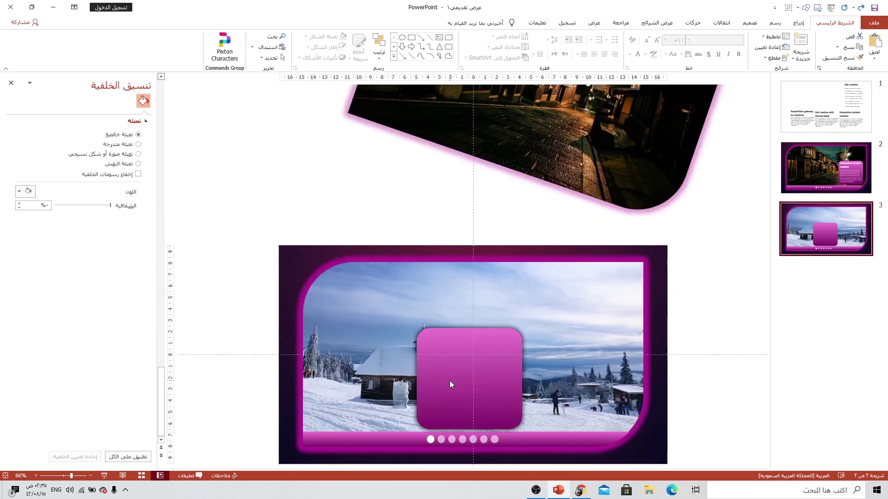
{"action": "key", "text": "ctrl+v"}
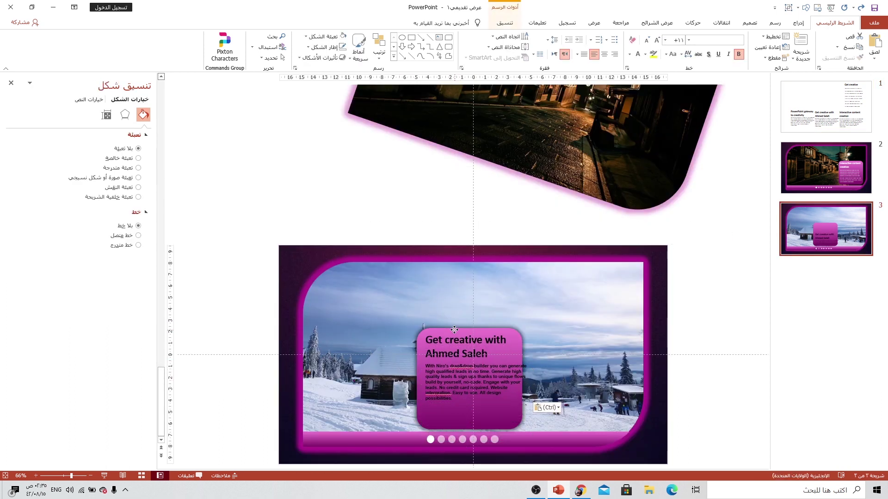
{"action": "left_click_drag", "start_coordinate": [453, 329], "coordinate": [450, 335]}
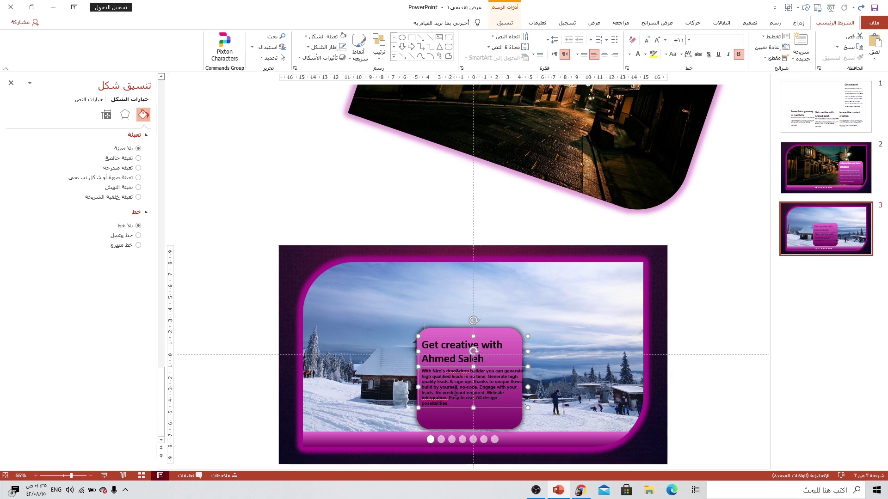
Make the paragraph white with 1.5 line spacing and narrow it to fit the card.
{"action": "left_click", "coordinate": [456, 387]}
{"action": "key", "text": "Escape"}
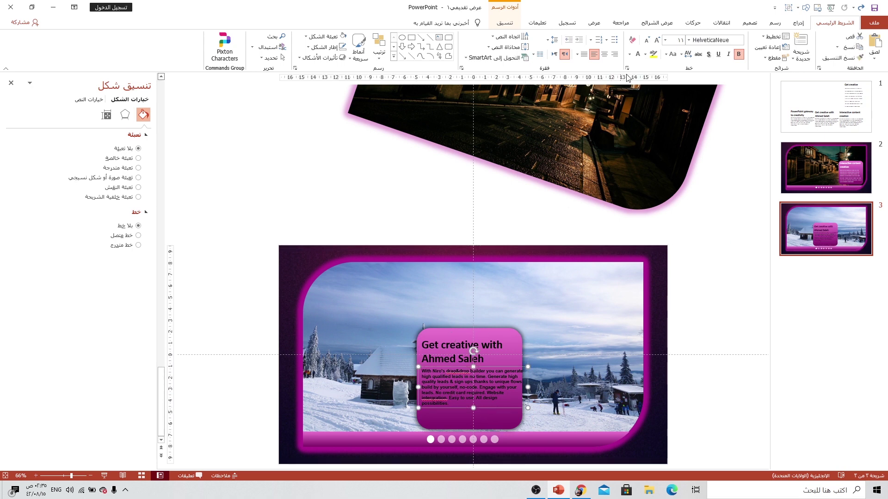
{"action": "left_click", "coordinate": [638, 54]}
{"action": "left_click", "coordinate": [548, 39]}
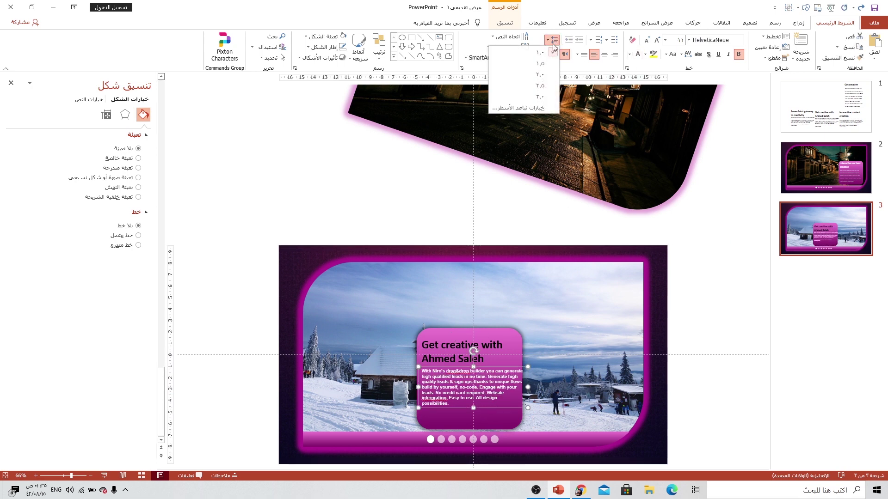
{"action": "left_click", "coordinate": [540, 63]}
{"action": "mouse_move", "coordinate": [523, 397]}
{"action": "left_mouse_down"}
{"action": "mouse_move", "coordinate": [513, 396]}
{"action": "mouse_move", "coordinate": [503, 364]}
{"action": "left_mouse_up"}
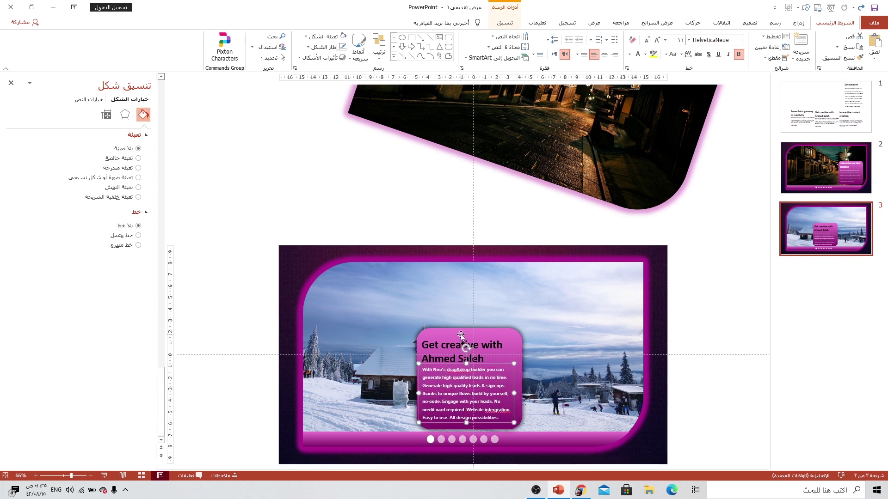
Make the heading white with a text shadow and nudge it into place.
{"action": "left_click", "coordinate": [454, 343]}
{"action": "left_click", "coordinate": [453, 338]}
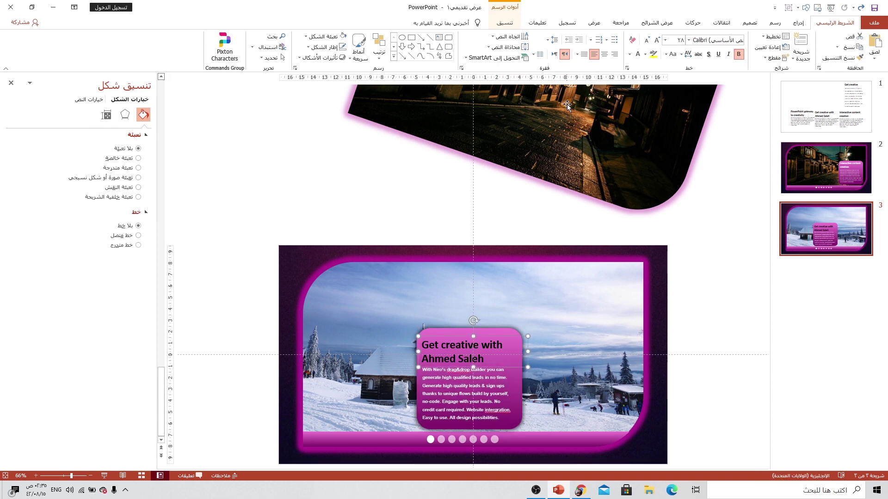
{"action": "left_click", "coordinate": [638, 54]}
{"action": "left_click", "coordinate": [708, 54]}
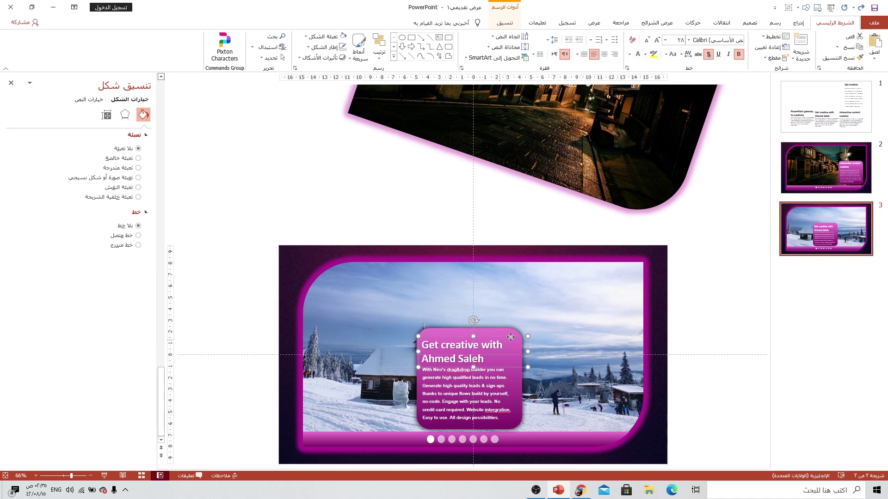
{"action": "left_click_drag", "start_coordinate": [506, 339], "coordinate": [514, 334]}
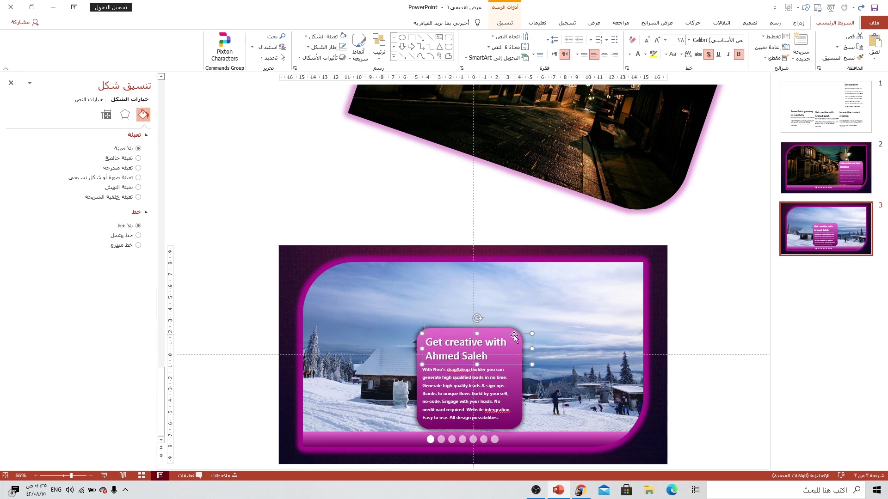
Make the second dot fully opaque and set the first dot's transparency to 40%.
{"action": "left_click", "coordinate": [430, 439]}
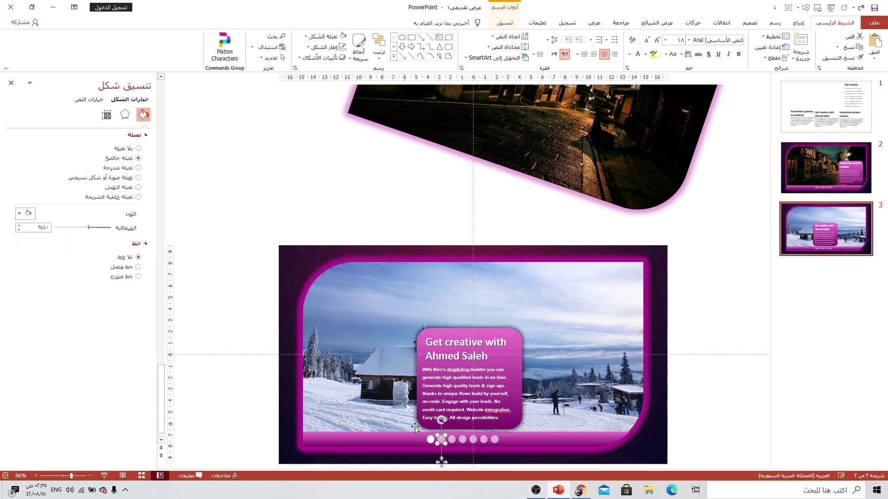
{"action": "left_click_drag", "start_coordinate": [88, 228], "coordinate": [111, 228]}
{"action": "left_click", "coordinate": [426, 439]}
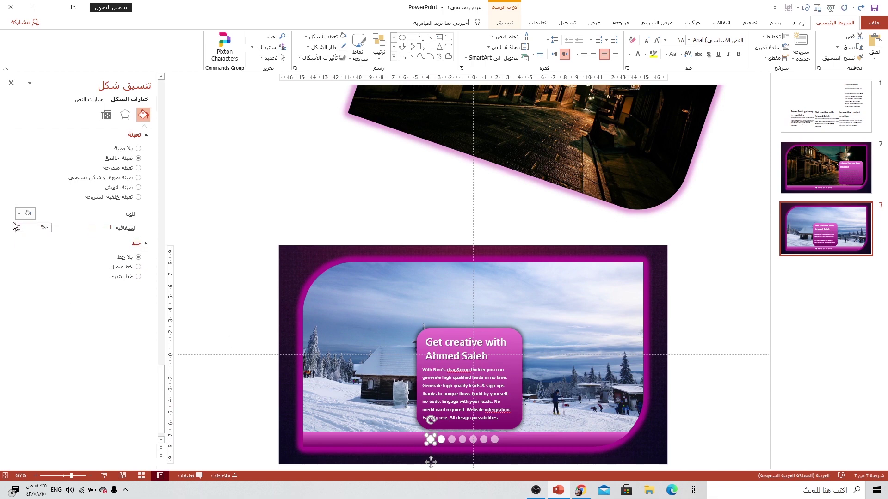
{"action": "left_click", "coordinate": [46, 227]}
{"action": "type", "text": "0"}
{"action": "left_click", "coordinate": [644, 426]}
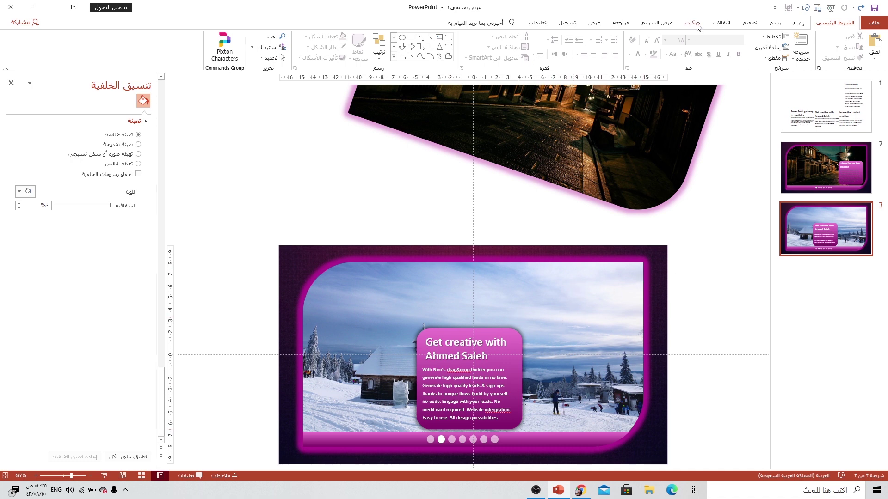
Apply the Morph transition to slide 3 with the Characters effect option.
{"action": "left_click", "coordinate": [734, 26]}
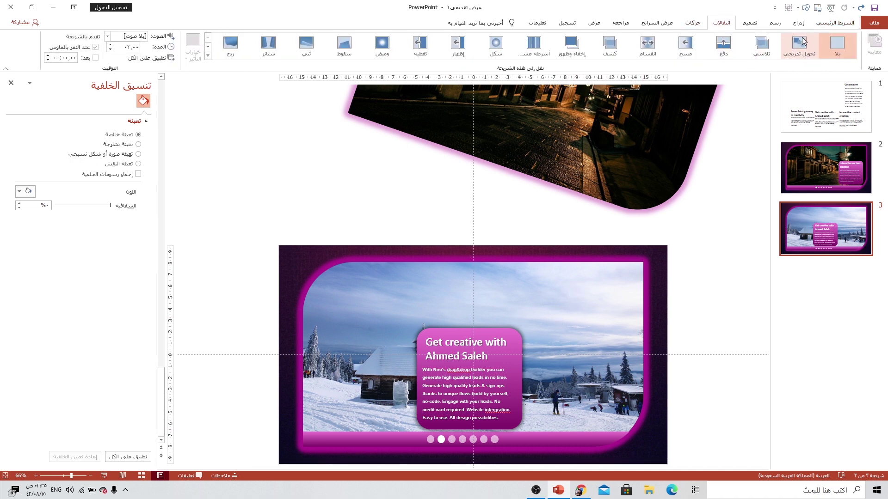
{"action": "left_click", "coordinate": [801, 46]}
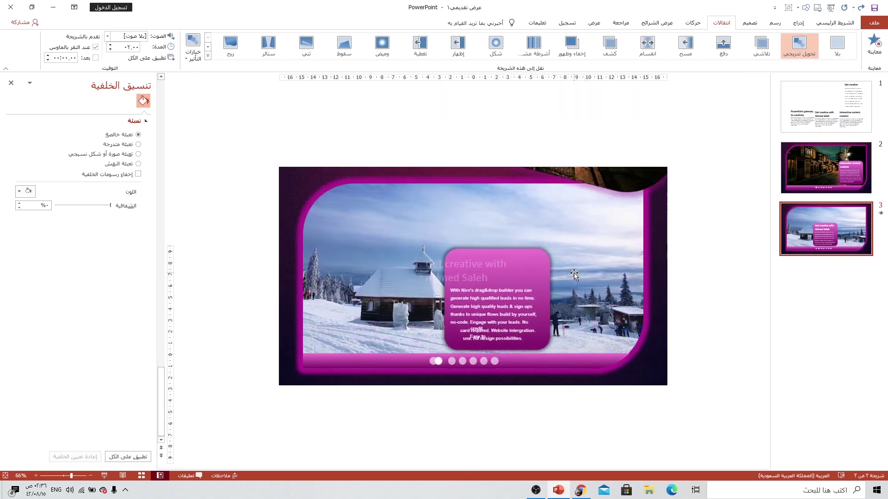
{"action": "left_click", "coordinate": [194, 65]}
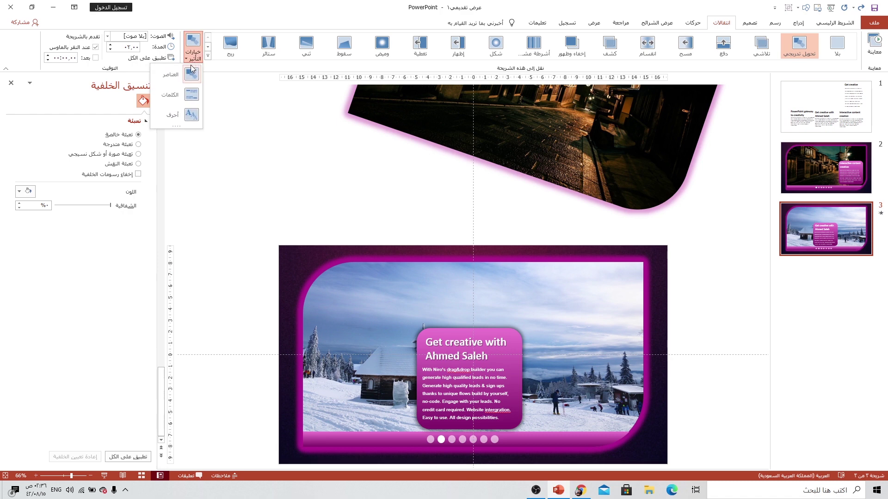
{"action": "left_click", "coordinate": [179, 116]}
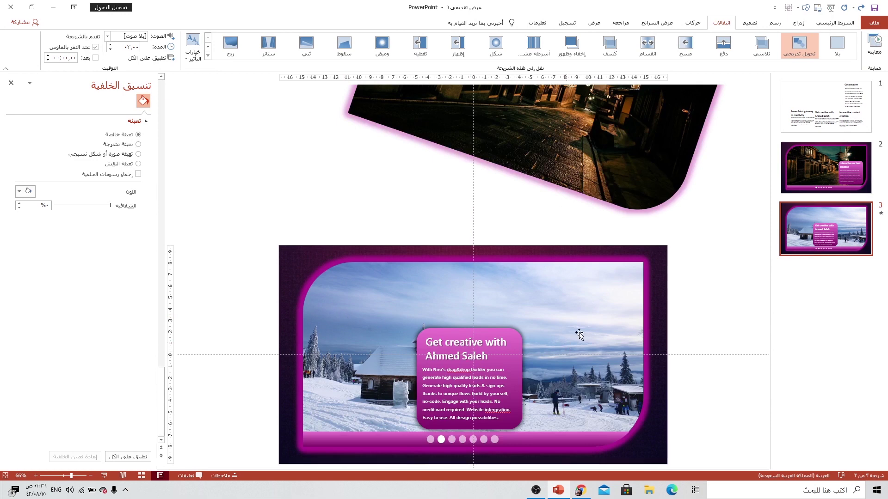
Duplicate slide 3, rotate the snow photo off the slide, and shift the panel and text left.
{"action": "right_click", "coordinate": [833, 238]}
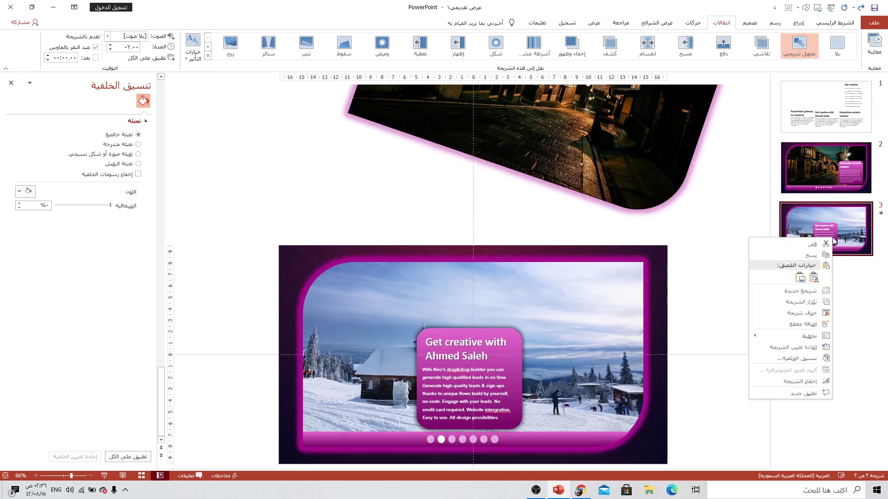
{"action": "left_click", "coordinate": [805, 298]}
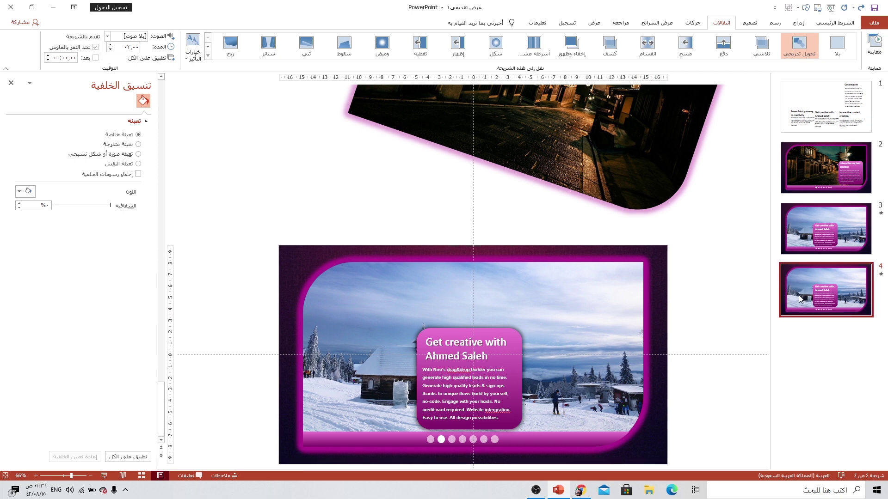
{"action": "left_click", "coordinate": [708, 315]}
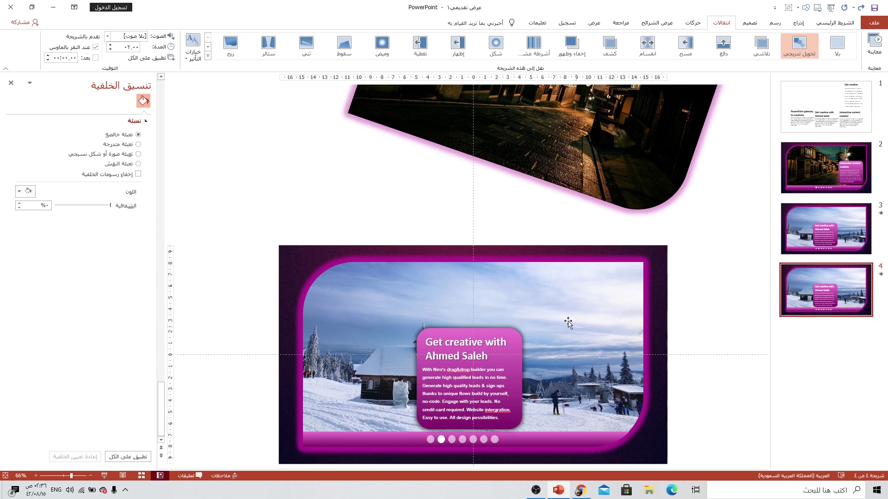
{"action": "left_click", "coordinate": [565, 296]}
{"action": "left_click_drag", "start_coordinate": [473, 248], "coordinate": [446, 249]}
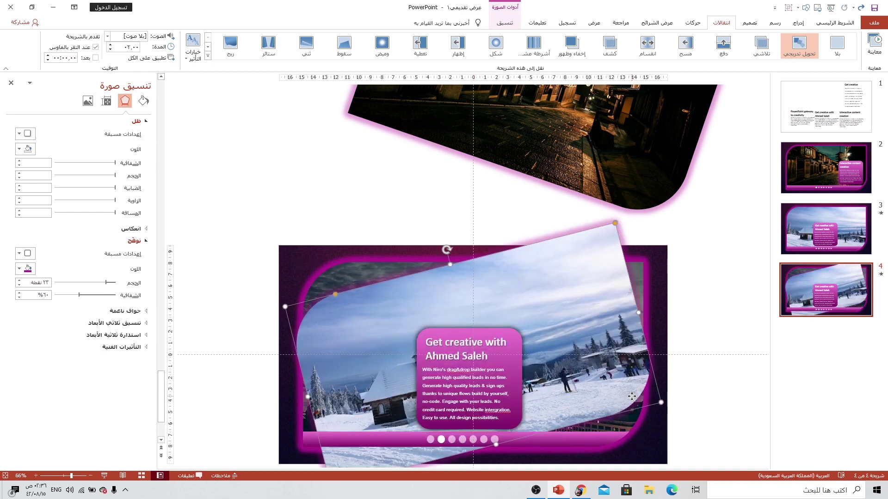
{"action": "left_click_drag", "start_coordinate": [603, 358], "coordinate": [372, 188]}
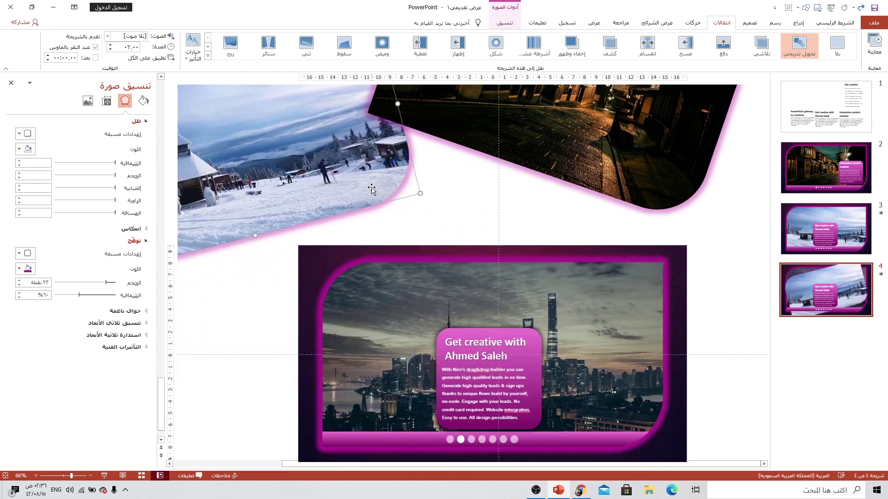
{"action": "left_click_drag", "start_coordinate": [490, 334], "coordinate": [386, 329]}
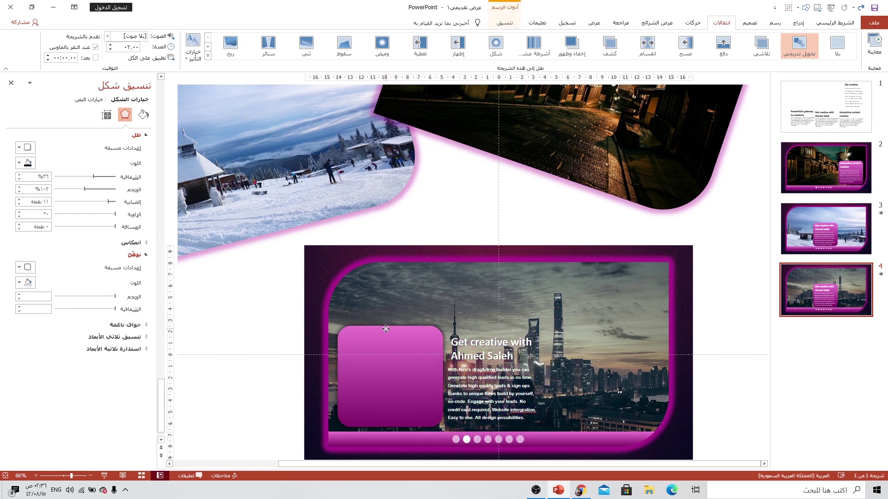
{"action": "left_click", "coordinate": [474, 346]}
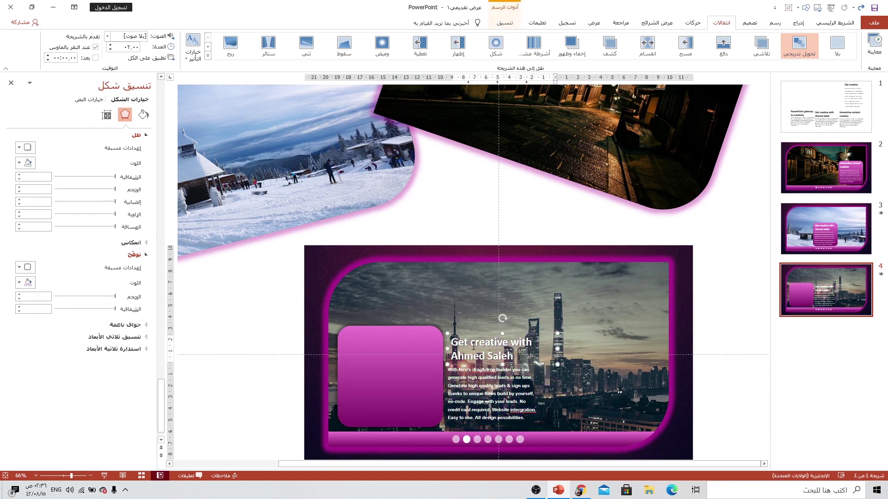
{"action": "left_click", "coordinate": [474, 333]}
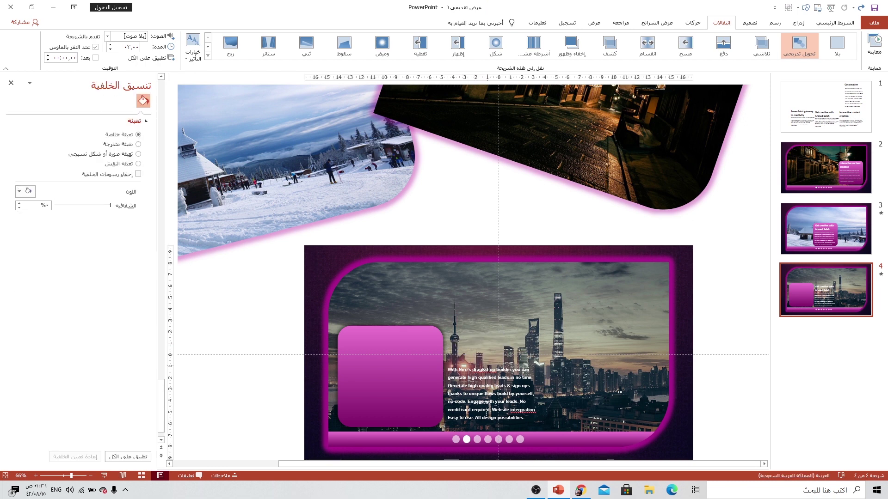
{"action": "mouse_move", "coordinate": [474, 332]}
{"action": "left_mouse_down"}
{"action": "mouse_move", "coordinate": [405, 361]}
{"action": "mouse_move", "coordinate": [369, 364]}
{"action": "left_mouse_up"}
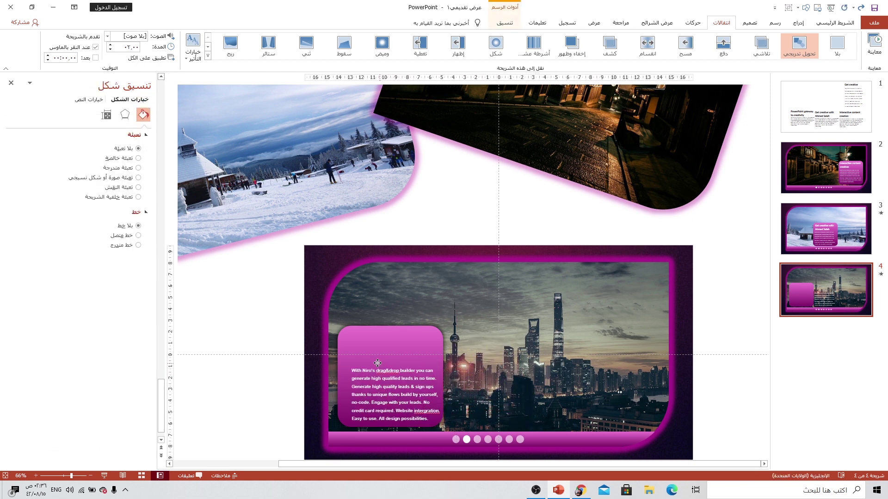
Paste slide 1's 'PowerPoint gateway to creativity' title onto the panel, white with a shadow.
{"action": "left_click", "coordinate": [826, 107]}
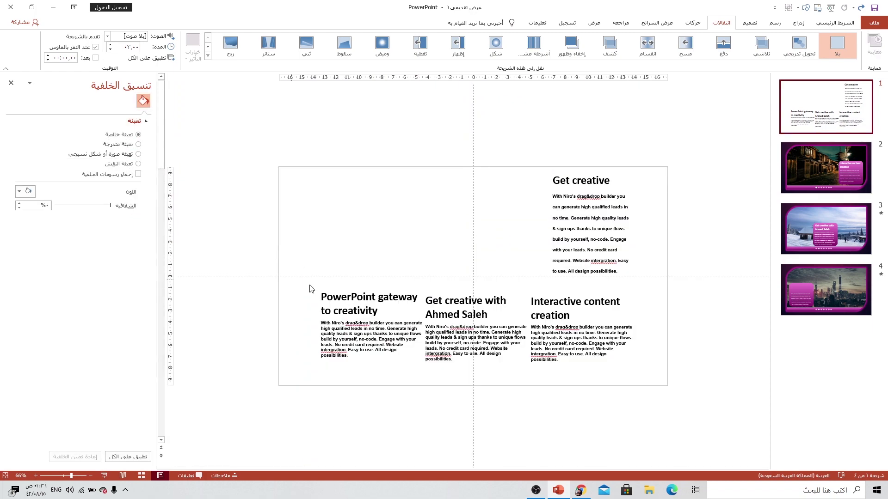
{"action": "left_click", "coordinate": [365, 289]}
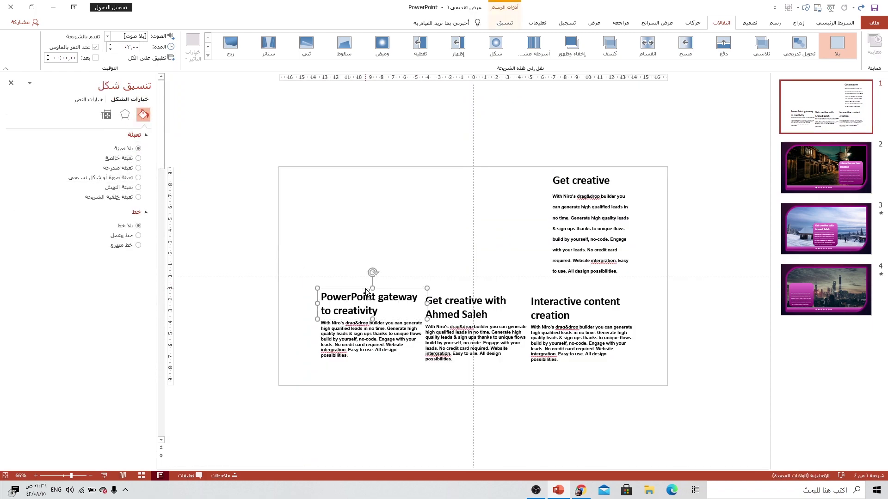
{"action": "left_click", "coordinate": [799, 293]}
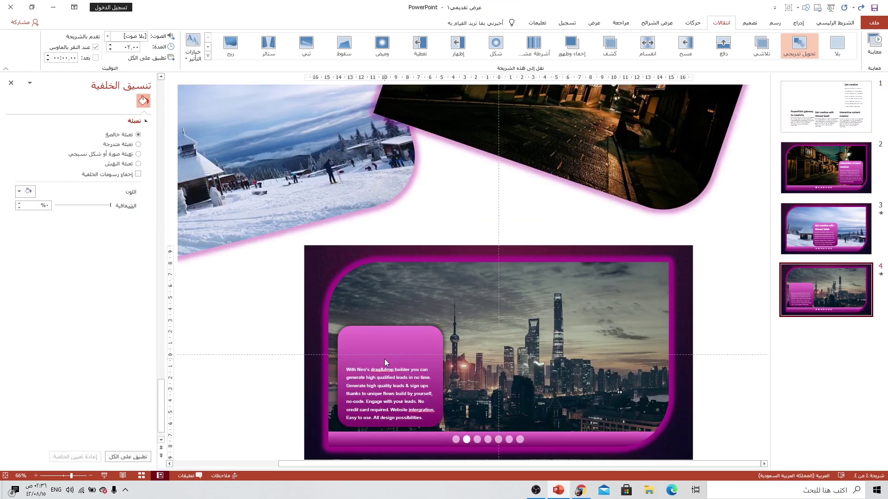
{"action": "key", "text": "ctrl+v"}
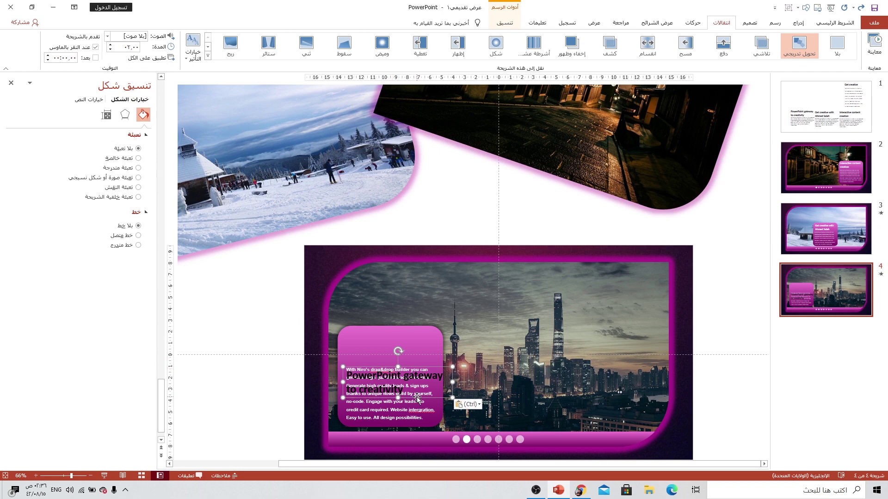
{"action": "left_click_drag", "start_coordinate": [417, 398], "coordinate": [412, 363]}
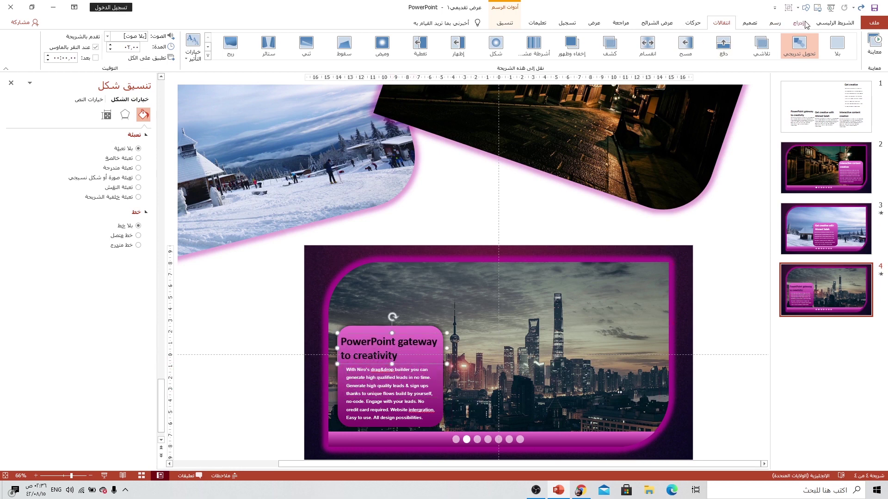
{"action": "left_click", "coordinate": [834, 22]}
{"action": "left_click", "coordinate": [638, 54]}
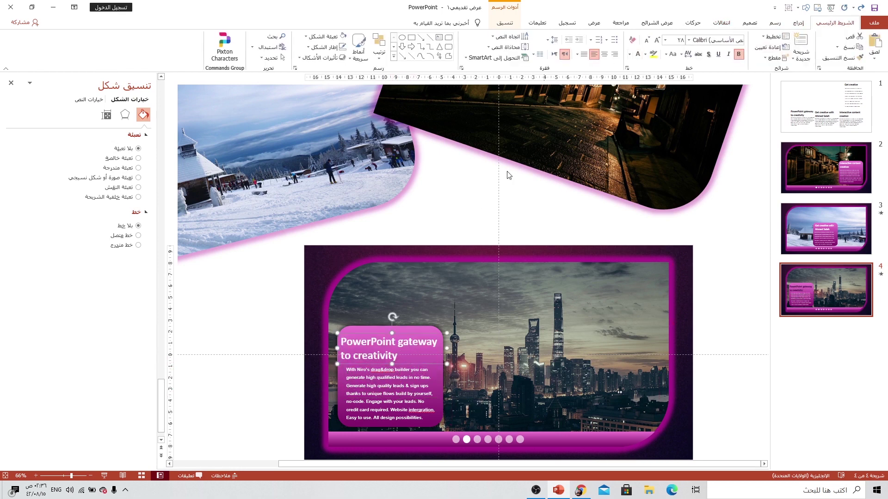
{"action": "left_click", "coordinate": [708, 55]}
{"action": "left_click_drag", "start_coordinate": [427, 337], "coordinate": [428, 333]}
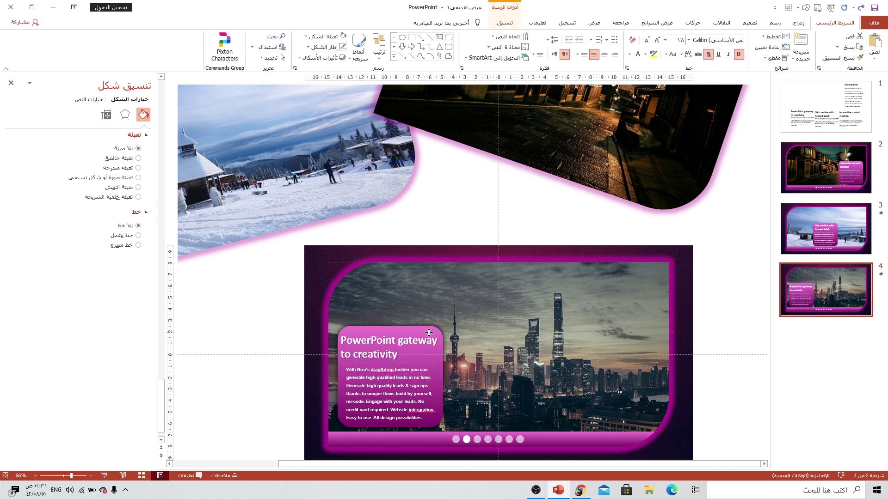
{"action": "left_click", "coordinate": [429, 332]}
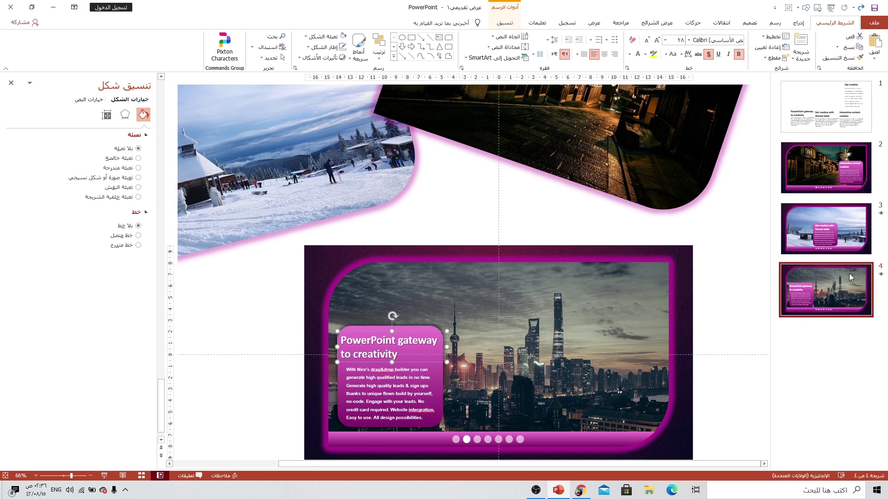
Make the third indicator dot solid white at 0% transparency.
{"action": "left_click", "coordinate": [476, 441]}
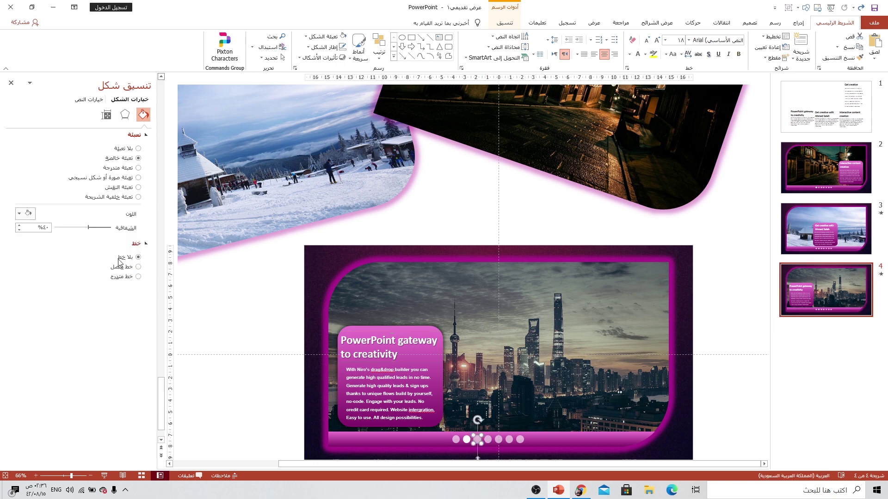
{"action": "left_click_drag", "start_coordinate": [89, 231], "coordinate": [118, 237]}
{"action": "left_click_drag", "start_coordinate": [466, 440], "coordinate": [454, 441]}
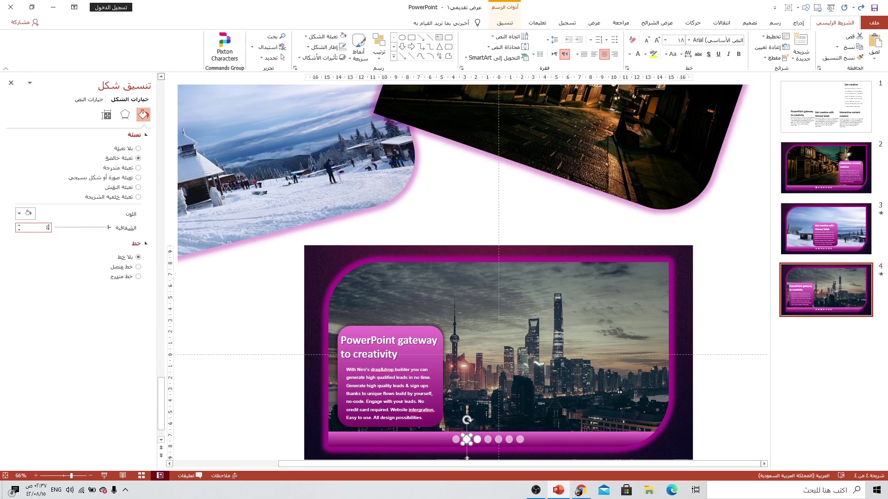
{"action": "key", "text": "Escape"}
{"action": "left_click", "coordinate": [716, 24]}
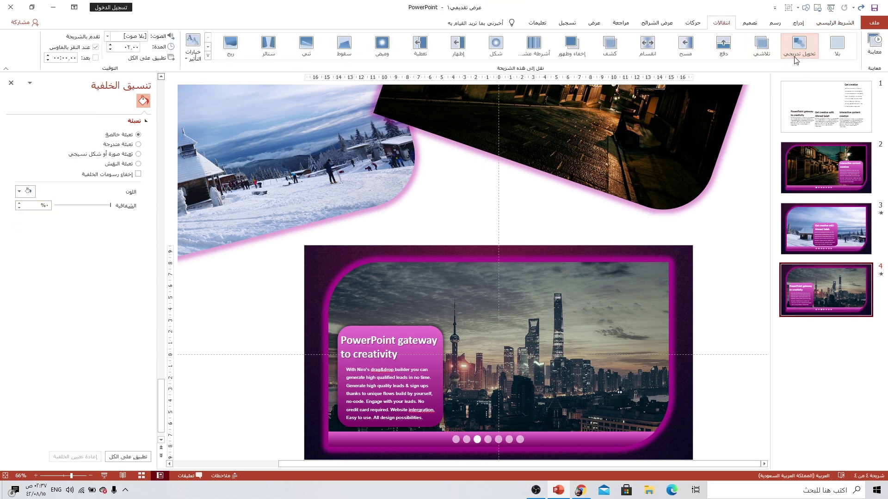
Duplicate slide 4, rotate the city photo away to reveal the lens photo, and move the panel right.
{"action": "left_click", "coordinate": [191, 59]}
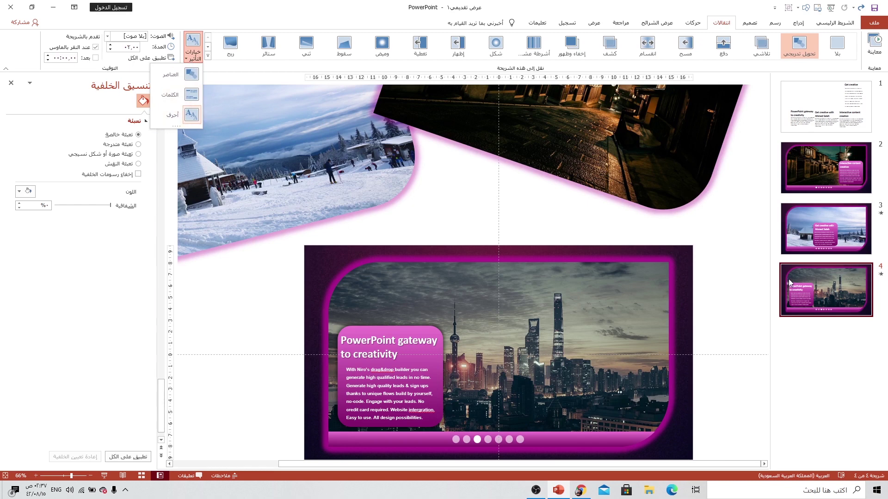
{"action": "right_click", "coordinate": [804, 291]}
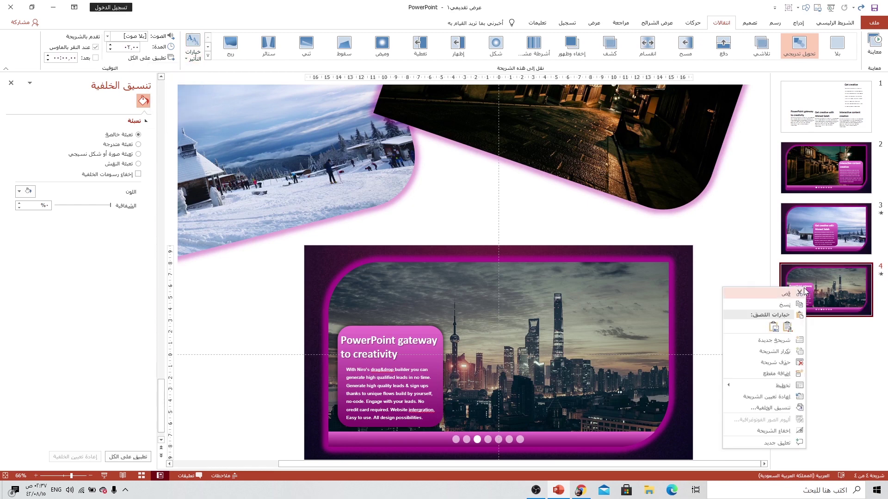
{"action": "left_click", "coordinate": [763, 356]}
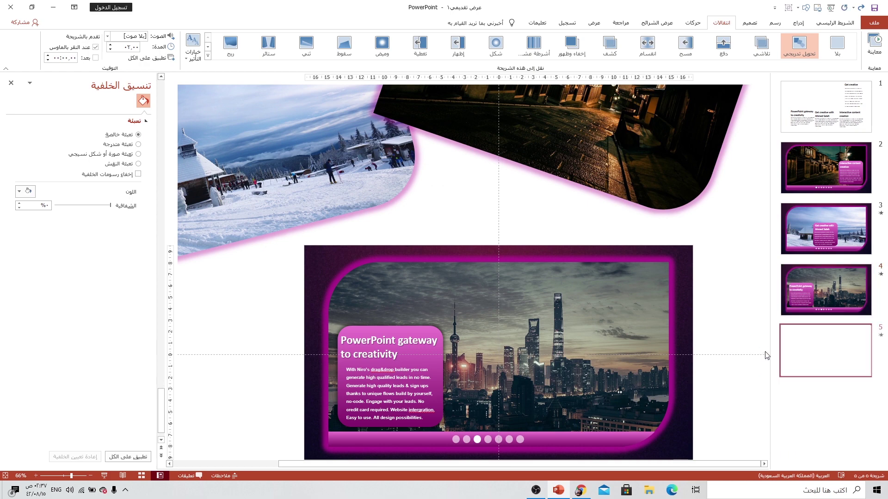
{"action": "left_click", "coordinate": [601, 328]}
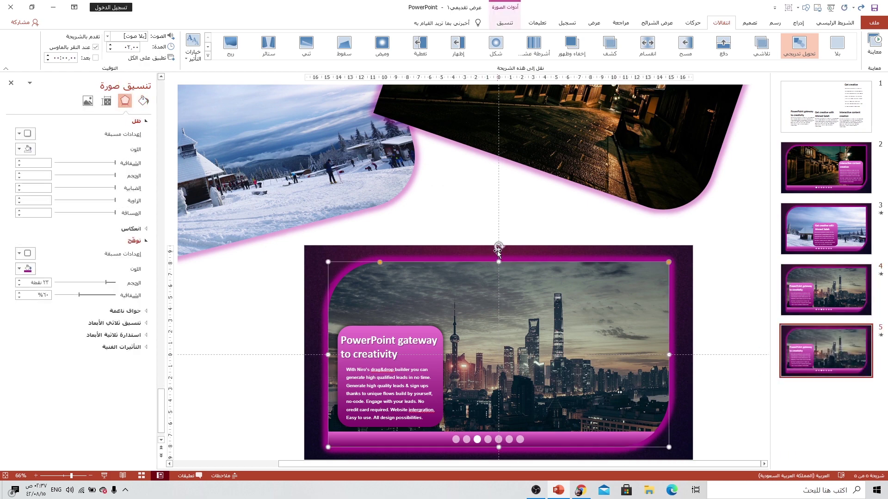
{"action": "left_click_drag", "start_coordinate": [497, 241], "coordinate": [644, 365]}
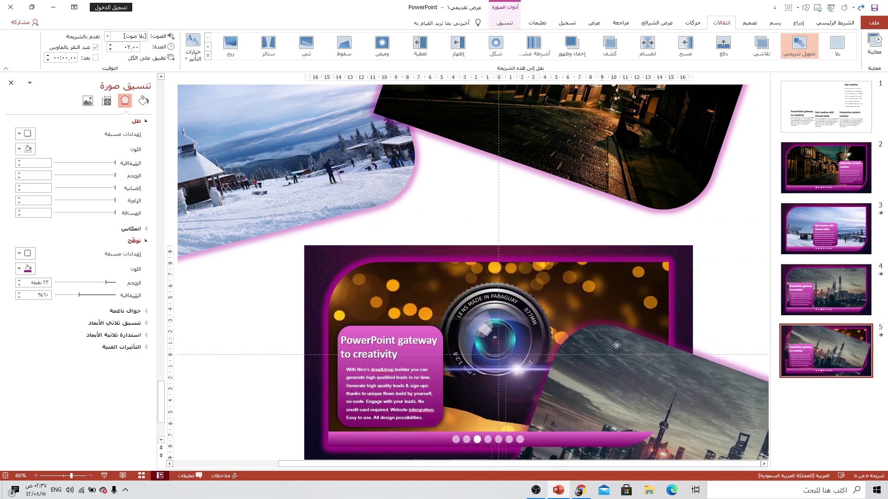
{"action": "scroll", "coordinate": [644, 365], "scroll_direction": "down", "scroll_amount": 2}
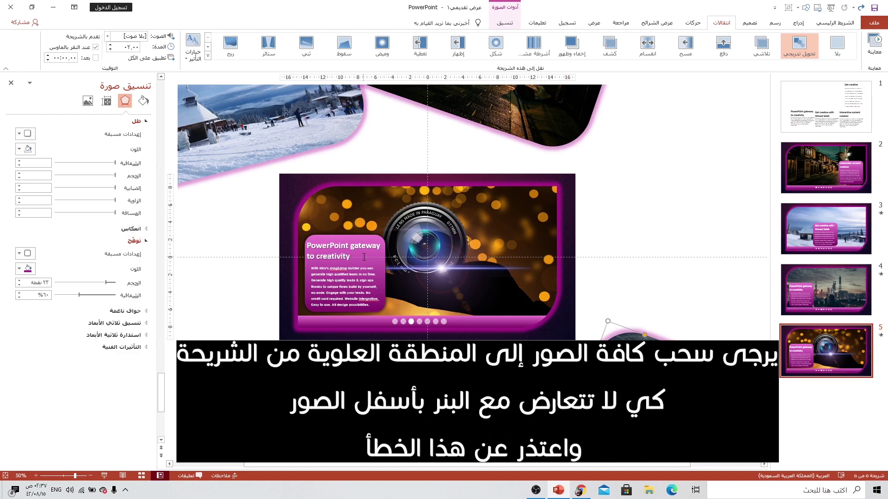
{"action": "scroll", "coordinate": [363, 257], "scroll_direction": "up", "scroll_amount": 2}
{"action": "scroll", "coordinate": [369, 254], "scroll_direction": "down", "scroll_amount": 2}
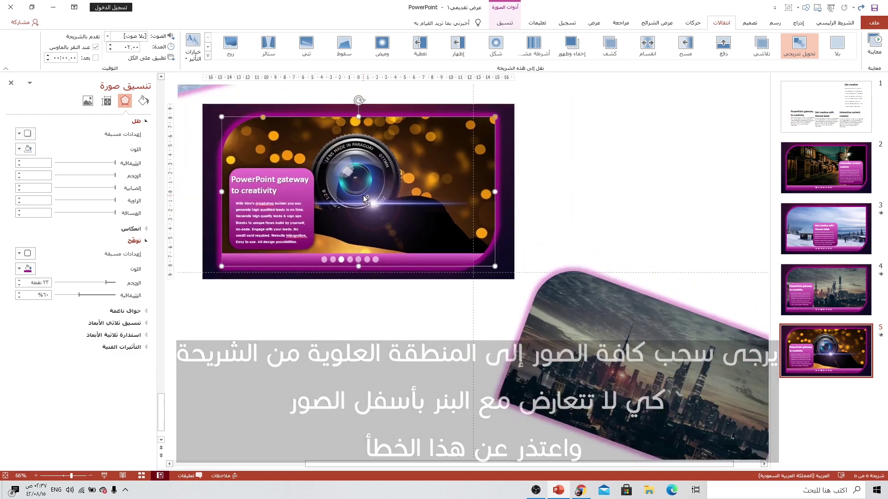
{"action": "scroll", "coordinate": [363, 196], "scroll_direction": "up", "scroll_amount": 2}
{"action": "mouse_move", "coordinate": [374, 248]}
{"action": "left_mouse_down"}
{"action": "mouse_move", "coordinate": [573, 243]}
{"action": "mouse_move", "coordinate": [582, 208]}
{"action": "left_mouse_up"}
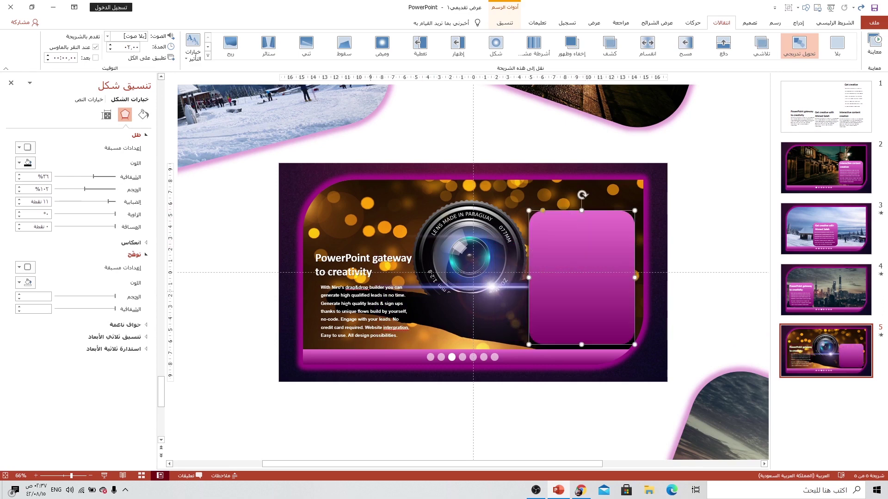
Move the body text onto the right pink panel and set its line spacing to 2.0.
{"action": "left_click", "coordinate": [341, 304]}
{"action": "left_click_drag", "start_coordinate": [350, 283], "coordinate": [567, 266]}
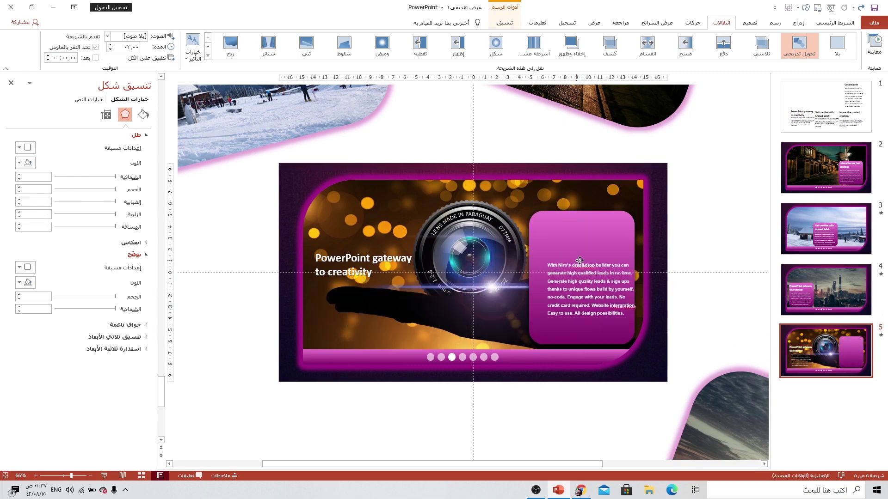
{"action": "left_click", "coordinate": [835, 23]}
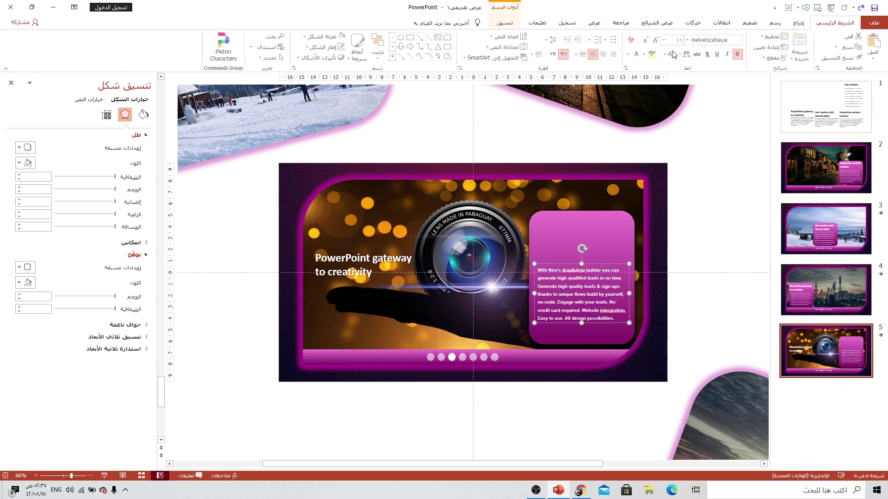
{"action": "left_click", "coordinate": [503, 41]}
{"action": "left_click", "coordinate": [553, 40]}
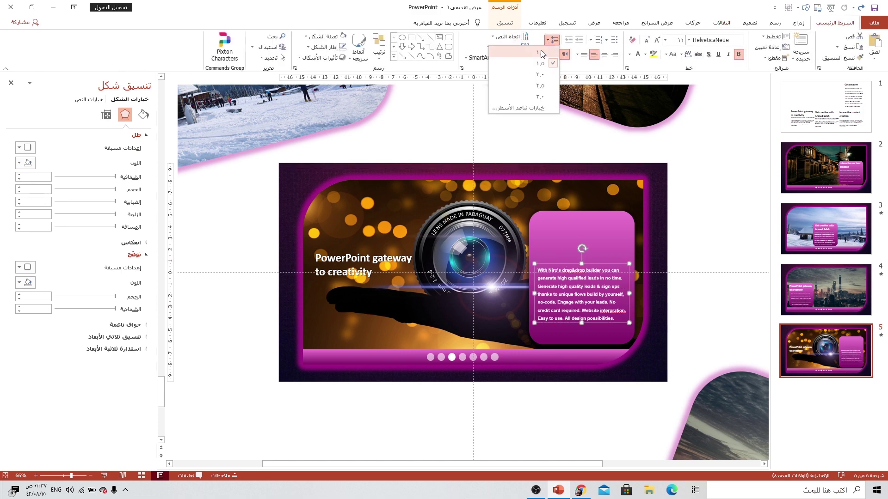
{"action": "left_click", "coordinate": [536, 74]}
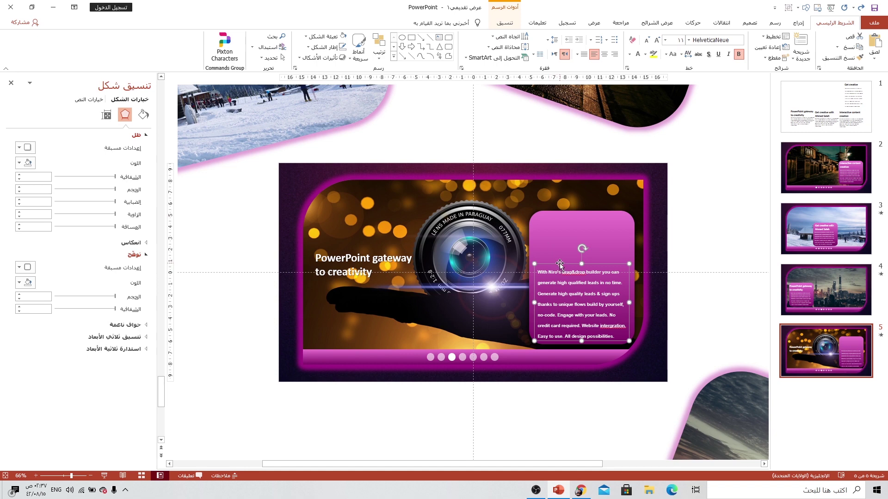
Move the title onto the panel and shorten it to 'PowerPoint creativity' on two lines.
{"action": "left_click", "coordinate": [369, 257]}
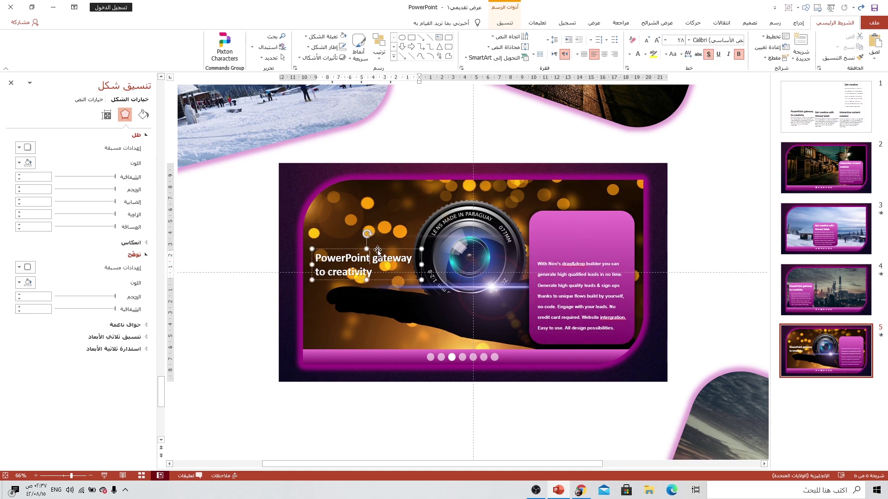
{"action": "left_click_drag", "start_coordinate": [377, 250], "coordinate": [601, 218]}
{"action": "double_click", "coordinate": [608, 227]}
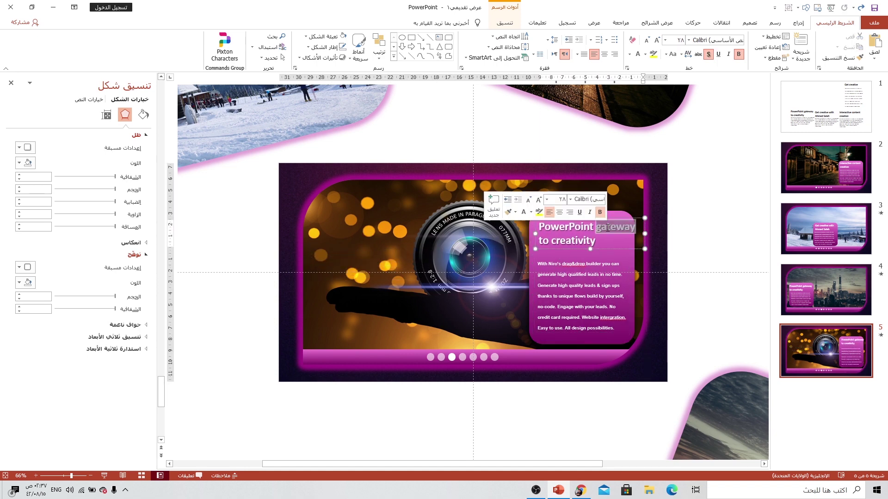
{"action": "key", "text": "Delete"}
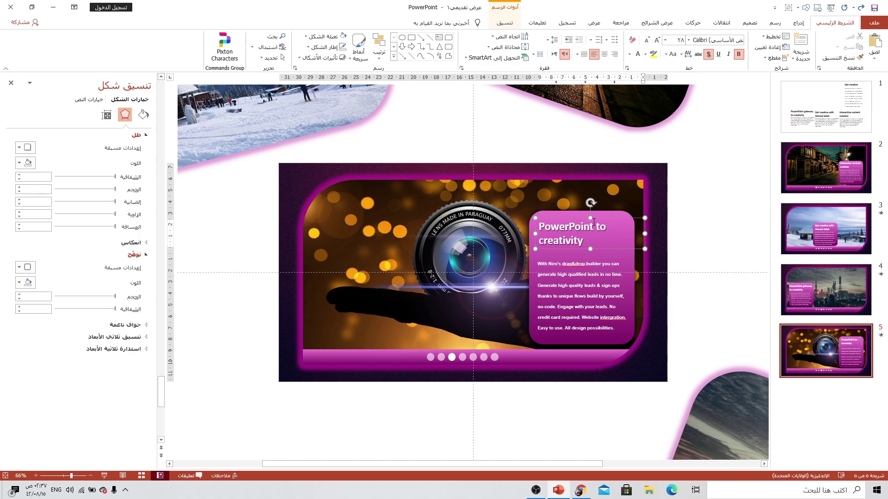
{"action": "double_click", "coordinate": [602, 226]}
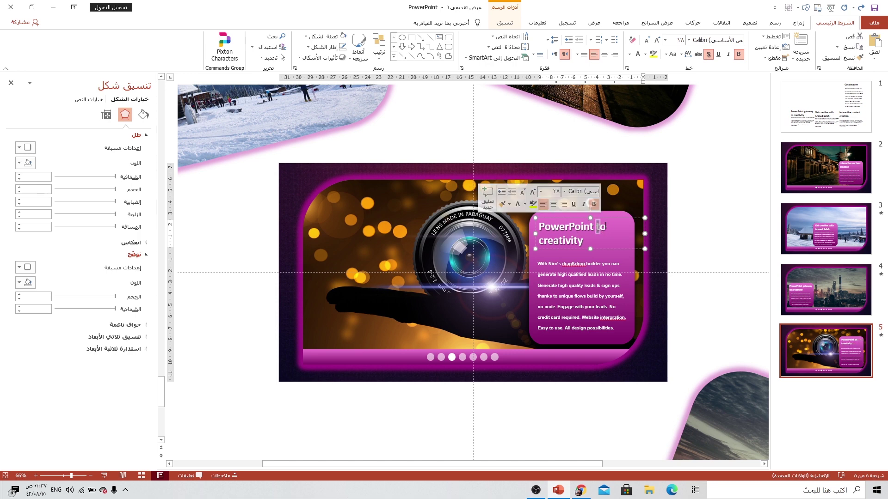
{"action": "key", "text": "Delete"}
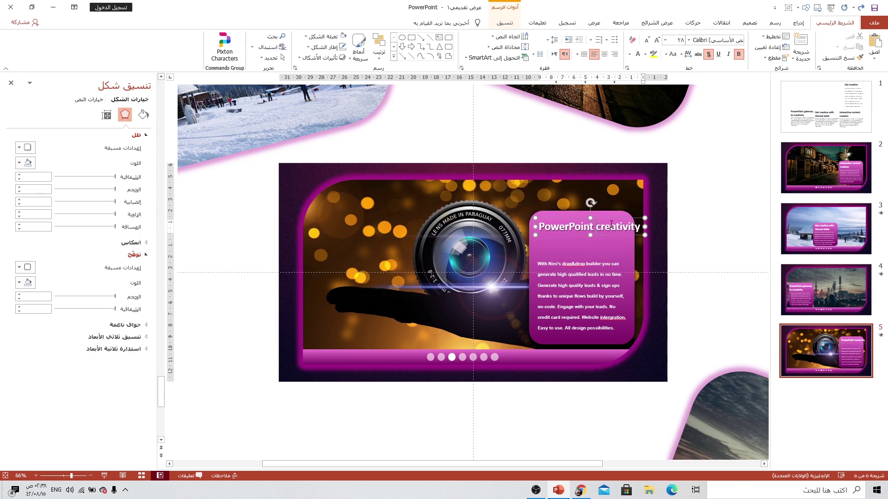
{"action": "key", "text": "Return"}
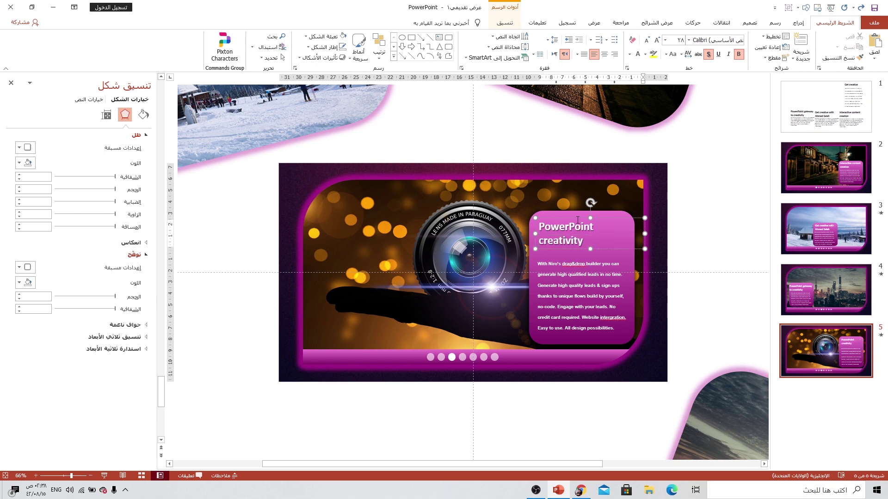
{"action": "key", "text": "Escape"}
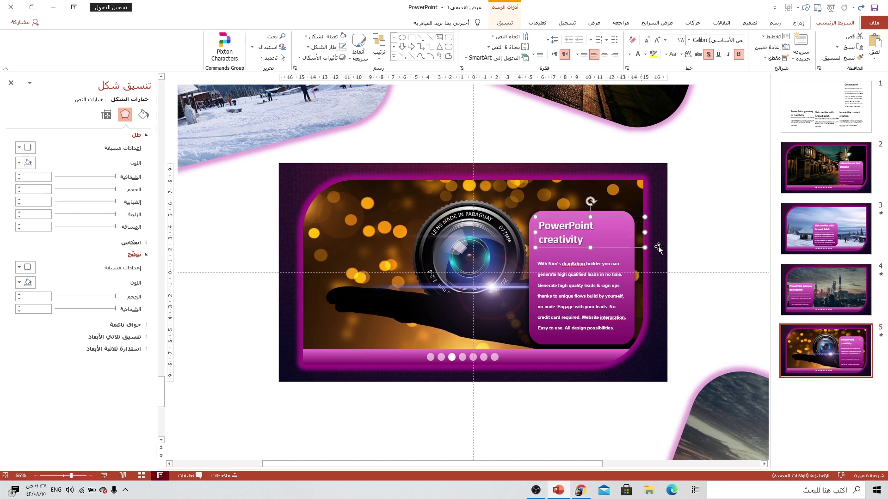
{"action": "left_click", "coordinate": [658, 246]}
Duplicate the lens slide, rotate the camera photo aside, and make the pink panel wider and shorter.
{"action": "right_click", "coordinate": [826, 346]}
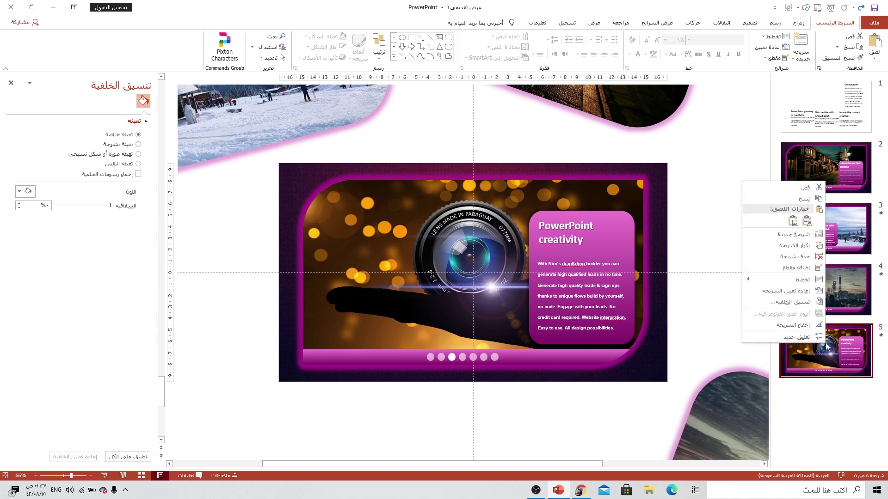
{"action": "left_click", "coordinate": [780, 246]}
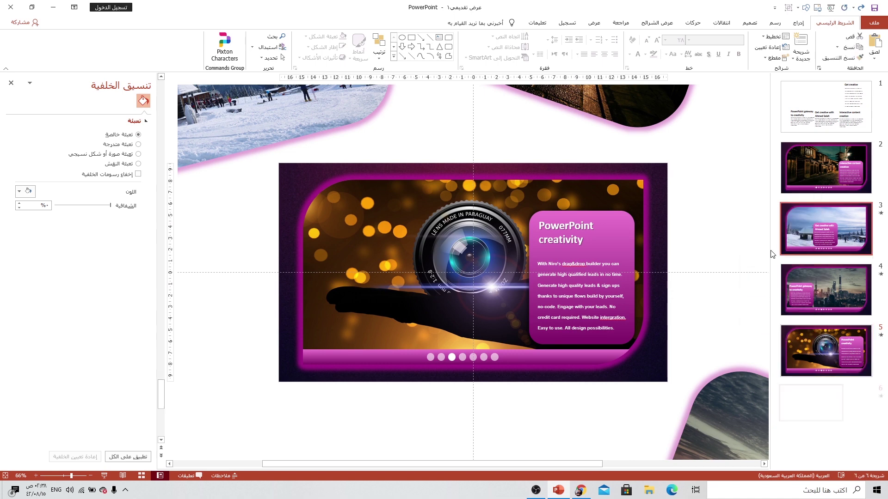
{"action": "left_click", "coordinate": [433, 252]}
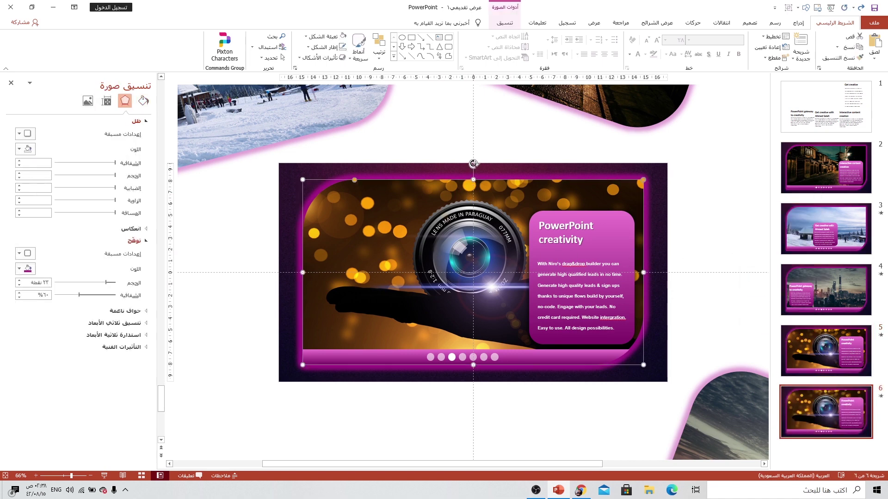
{"action": "mouse_move", "coordinate": [473, 163]}
{"action": "left_mouse_down"}
{"action": "mouse_move", "coordinate": [513, 208]}
{"action": "mouse_move", "coordinate": [293, 426]}
{"action": "left_mouse_up"}
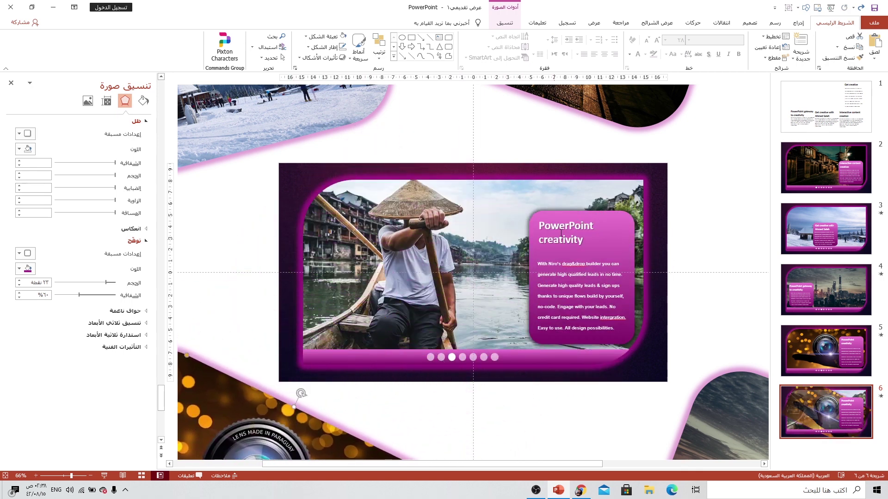
{"action": "left_click", "coordinate": [581, 214]}
{"action": "left_click_drag", "start_coordinate": [581, 210], "coordinate": [581, 270]}
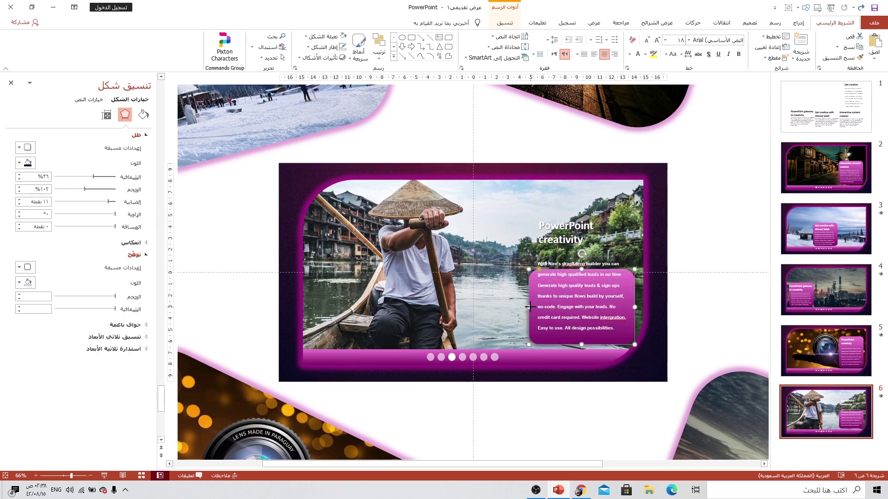
{"action": "left_click_drag", "start_coordinate": [530, 315], "coordinate": [465, 318]}
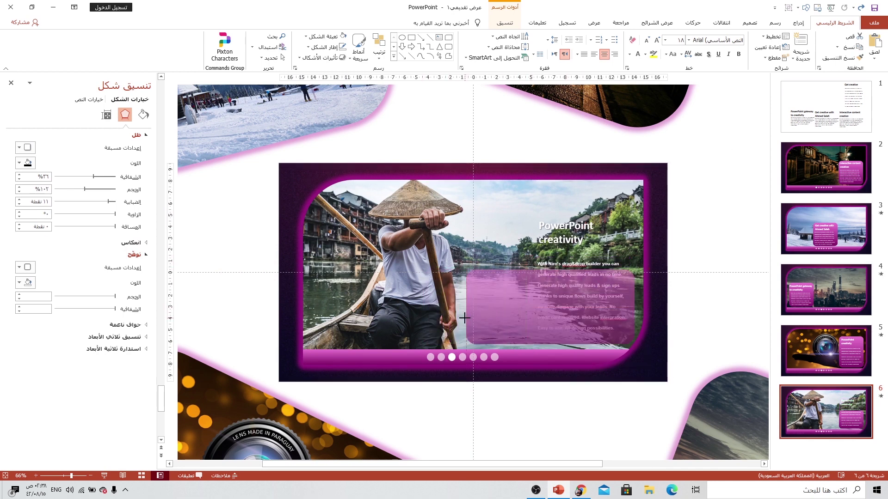
Set the body text to 1.5 line spacing, lower it, and place the title on the panel's left.
{"action": "left_click", "coordinate": [569, 283]}
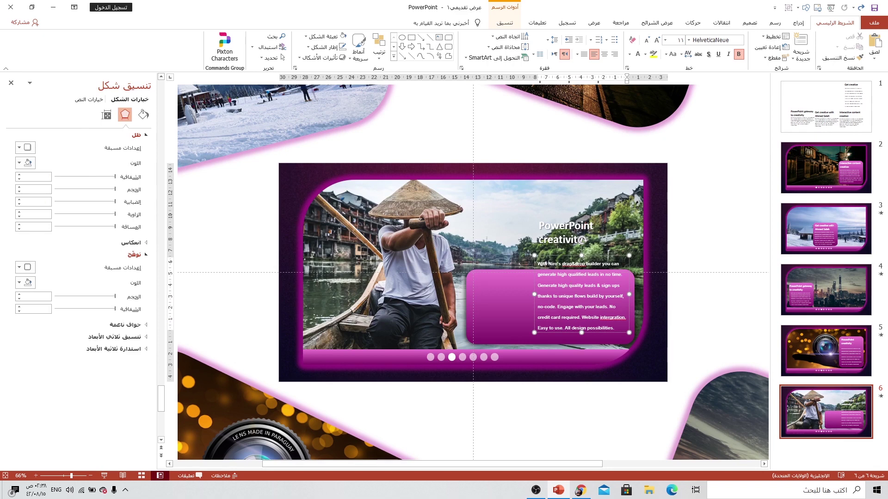
{"action": "left_click_drag", "start_coordinate": [571, 257], "coordinate": [572, 266]}
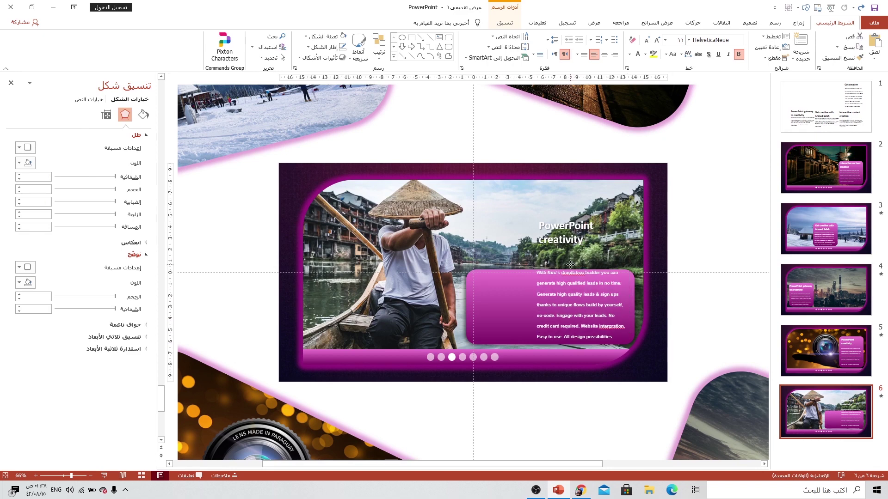
{"action": "left_click", "coordinate": [554, 43]}
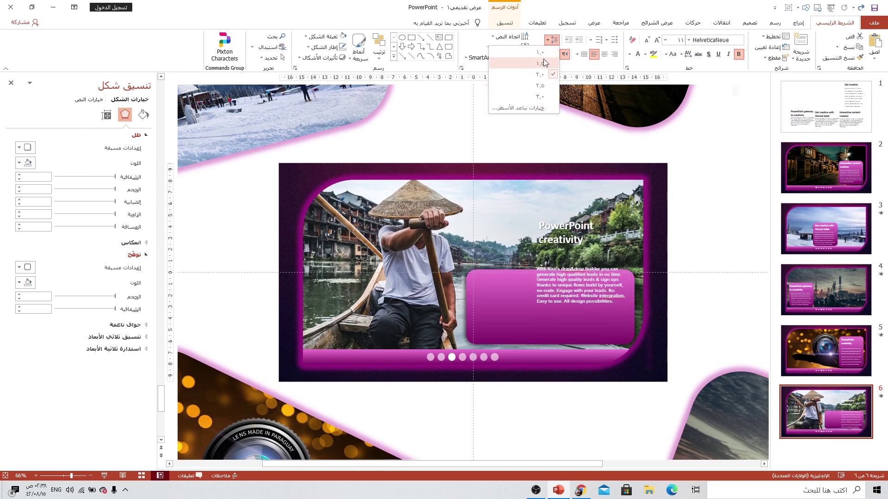
{"action": "left_click", "coordinate": [544, 65]}
{"action": "left_click_drag", "start_coordinate": [564, 265], "coordinate": [564, 277]}
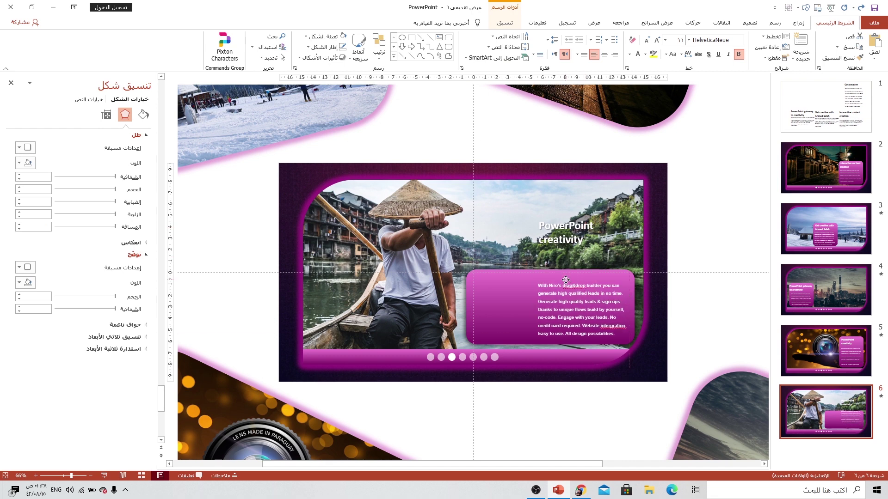
{"action": "left_click", "coordinate": [569, 216]}
{"action": "left_click_drag", "start_coordinate": [569, 214], "coordinate": [509, 283]}
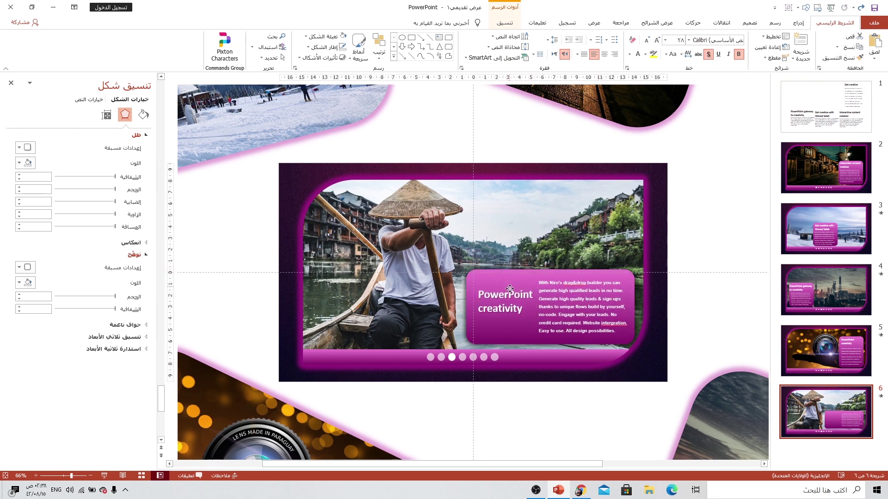
{"action": "left_click_drag", "start_coordinate": [509, 282], "coordinate": [510, 293]}
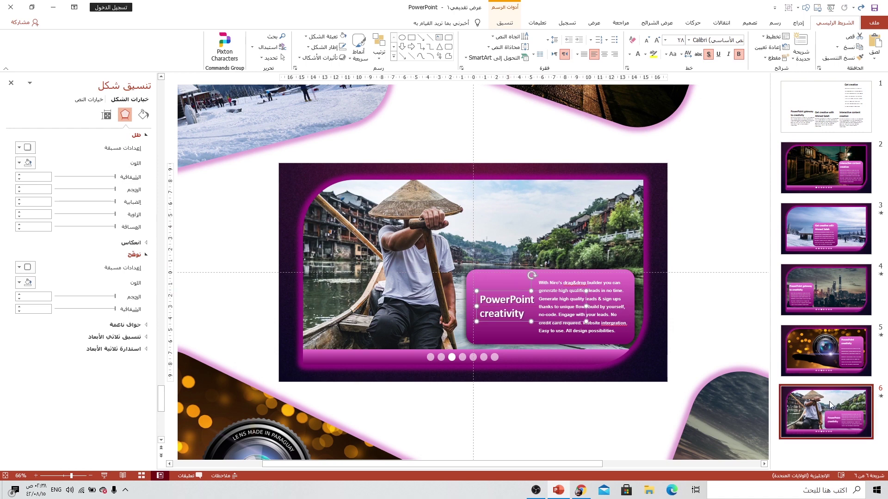
{"action": "right_click", "coordinate": [842, 404]}
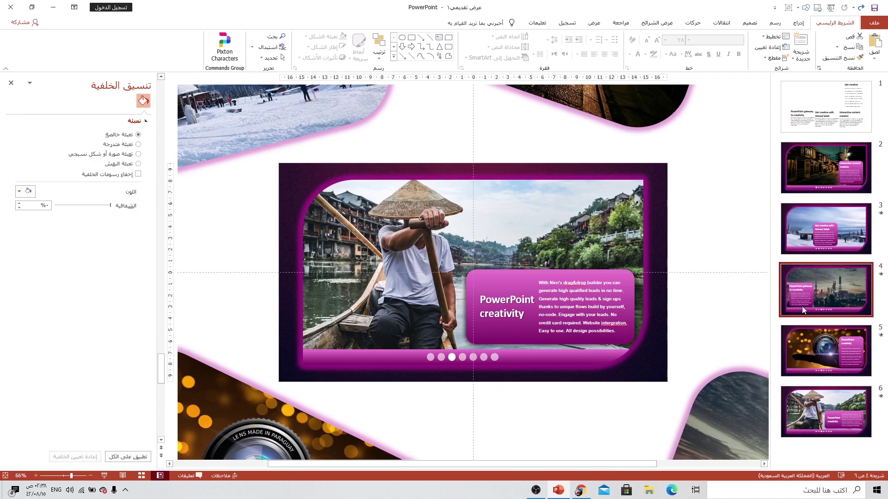
On the lens slide (slide 5), set the fourth indicator dot's transparency to 0%.
{"action": "left_click", "coordinate": [801, 306]}
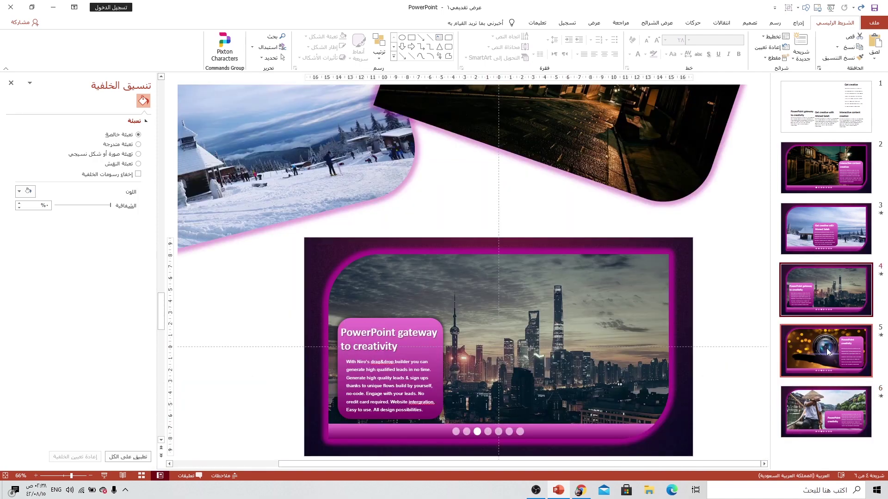
{"action": "left_click", "coordinate": [827, 351]}
{"action": "left_click", "coordinate": [488, 432]}
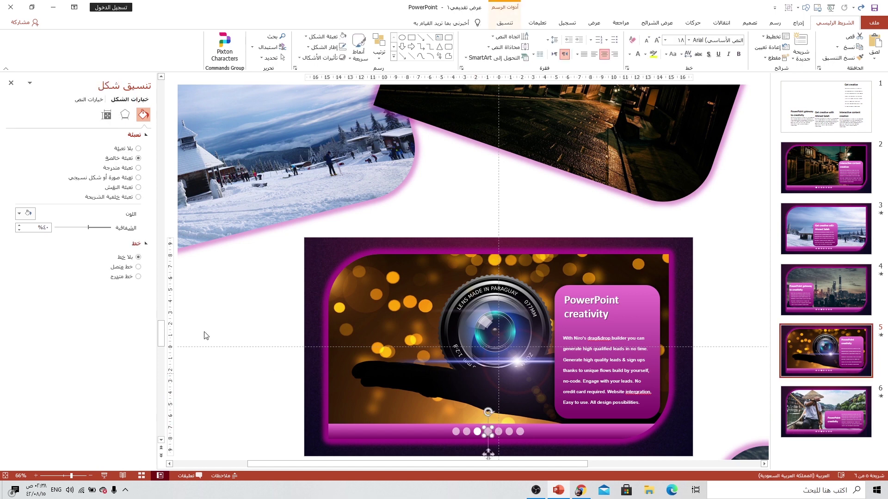
{"action": "left_click_drag", "start_coordinate": [90, 228], "coordinate": [120, 229]}
Select the third indicator dot on slide 5, then on the boat slide (slide 6).
{"action": "left_click", "coordinate": [476, 433]}
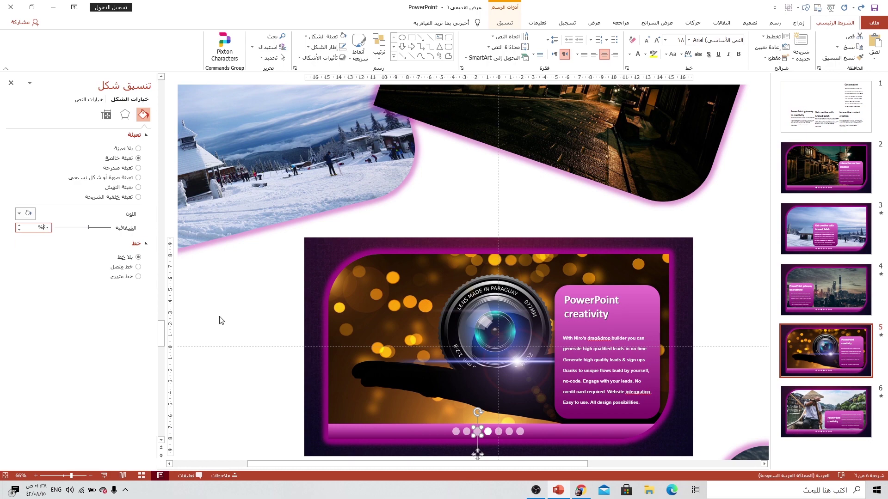
{"action": "left_click", "coordinate": [807, 413]}
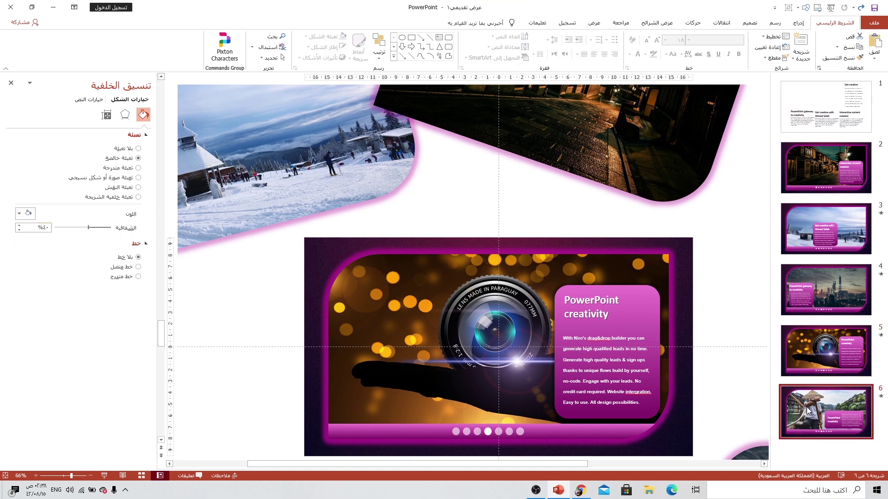
{"action": "left_click", "coordinate": [481, 433]}
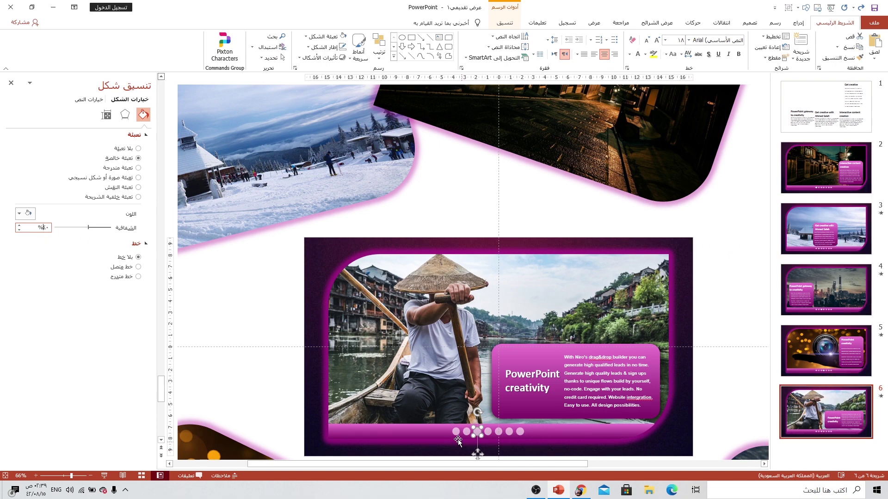
Duplicate slide 6 as a new slide 7.
{"action": "left_click", "coordinate": [498, 432]}
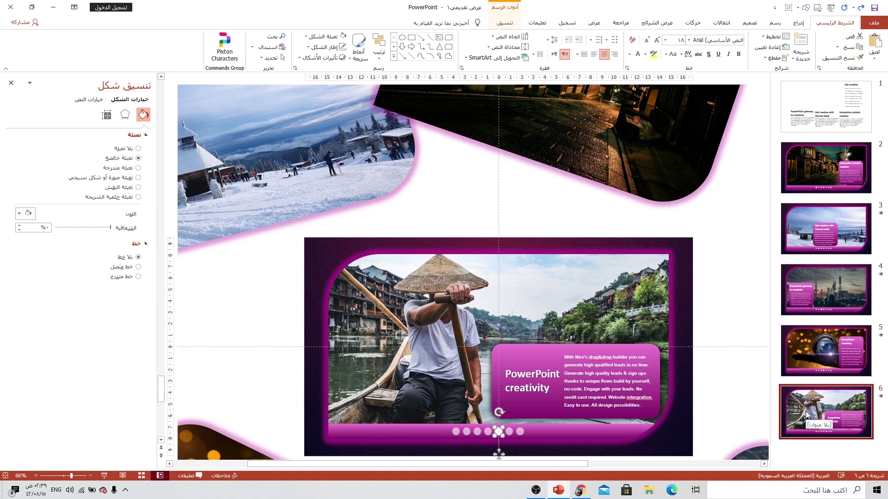
{"action": "right_click", "coordinate": [822, 411]}
{"action": "left_click", "coordinate": [786, 319]}
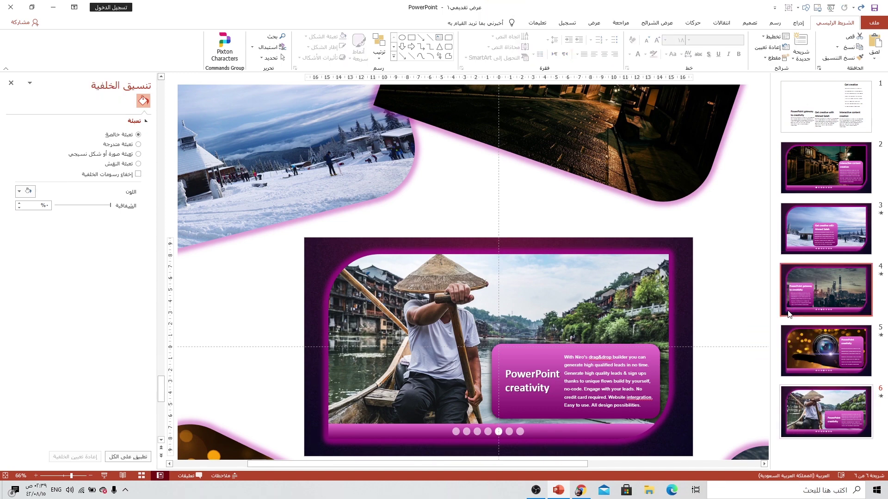
Rotate the boat photo about 25° and move it top-right, revealing the night-city photo.
{"action": "left_click", "coordinate": [567, 283]}
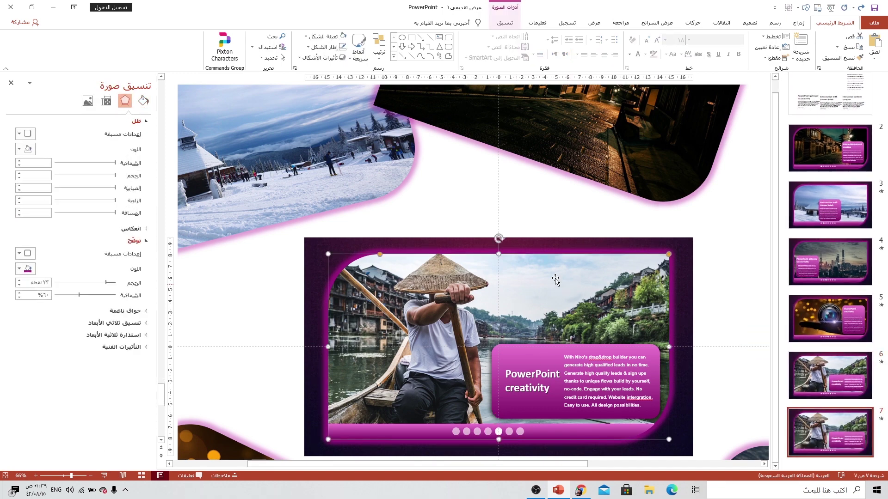
{"action": "left_click_drag", "start_coordinate": [501, 244], "coordinate": [545, 251]}
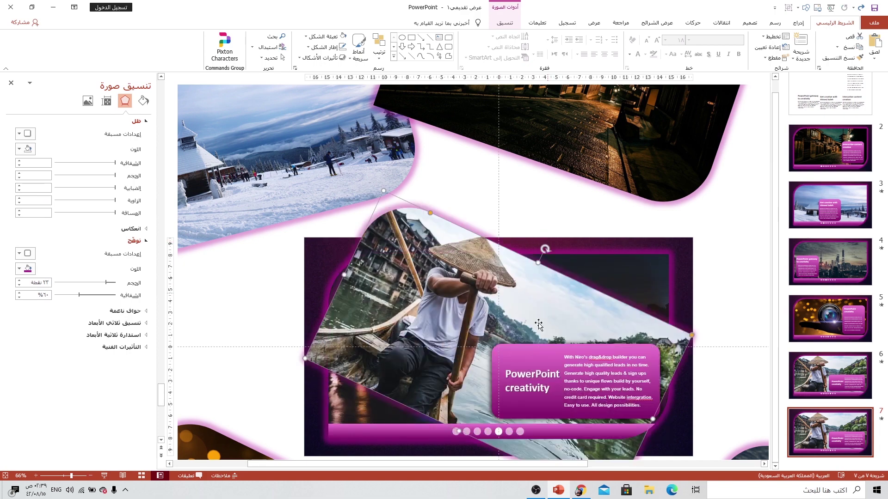
{"action": "left_click_drag", "start_coordinate": [438, 401], "coordinate": [552, 129]}
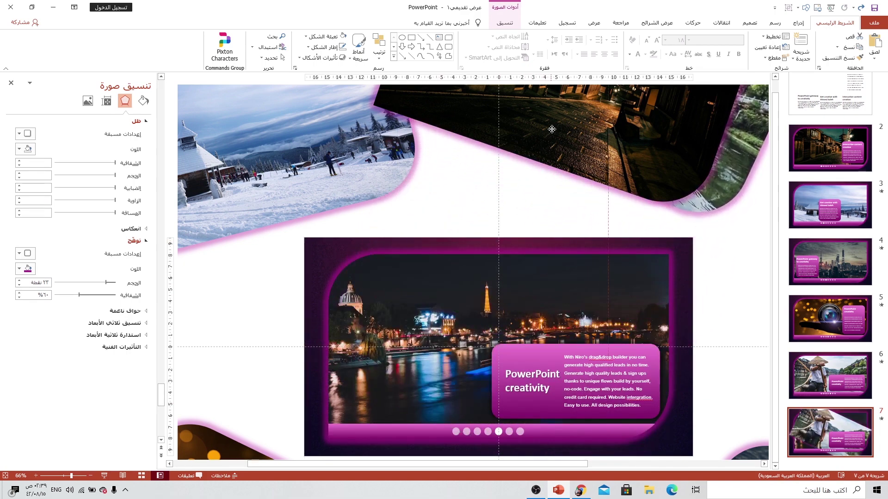
Narrow the pink card, move it left of the photo, and fit the title and paragraph inside.
{"action": "left_click", "coordinate": [529, 348]}
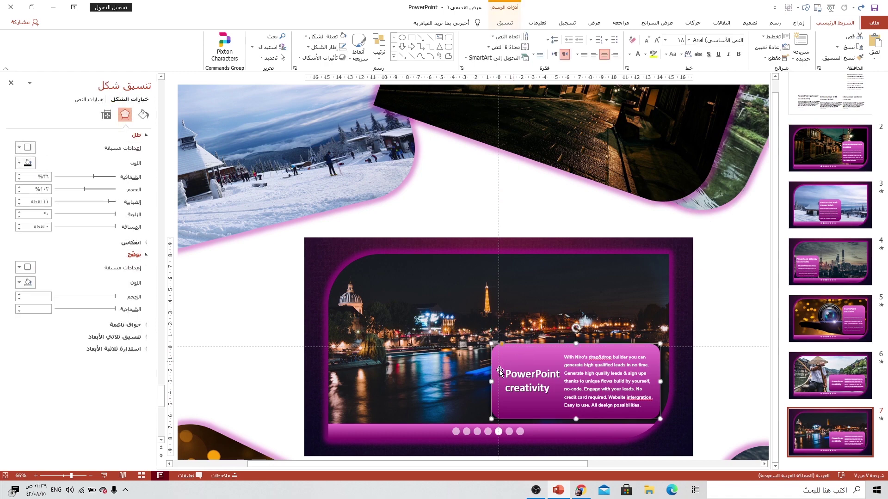
{"action": "left_click_drag", "start_coordinate": [489, 382], "coordinate": [545, 382]}
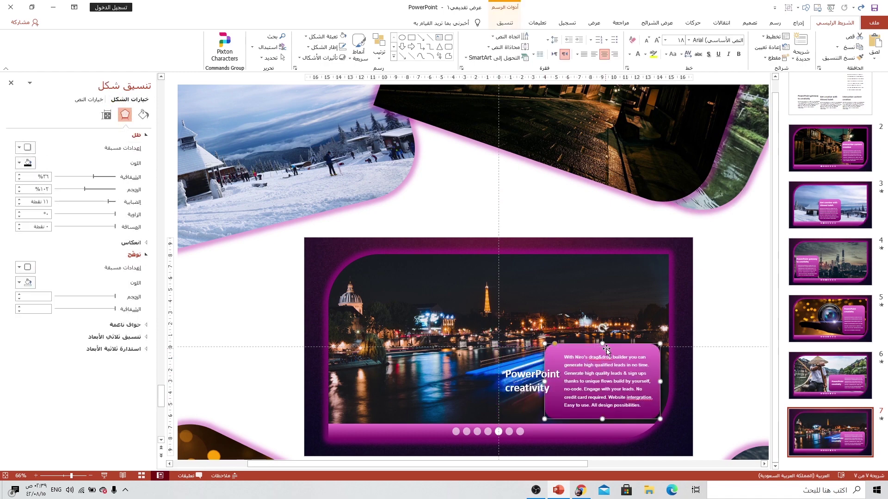
{"action": "mouse_move", "coordinate": [602, 344]}
{"action": "left_mouse_down"}
{"action": "mouse_move", "coordinate": [601, 294]}
{"action": "mouse_move", "coordinate": [407, 303]}
{"action": "left_mouse_up"}
{"action": "left_click", "coordinate": [591, 365]}
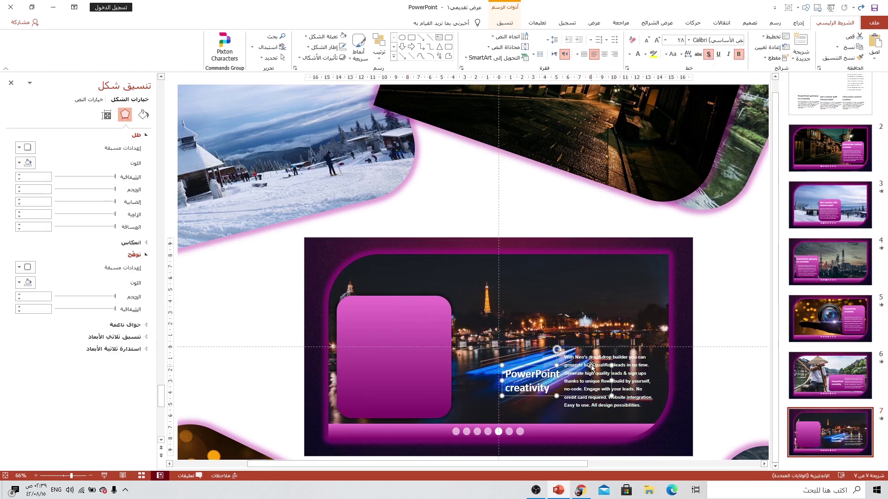
{"action": "left_click_drag", "start_coordinate": [631, 354], "coordinate": [420, 352]}
{"action": "left_click", "coordinate": [555, 376]}
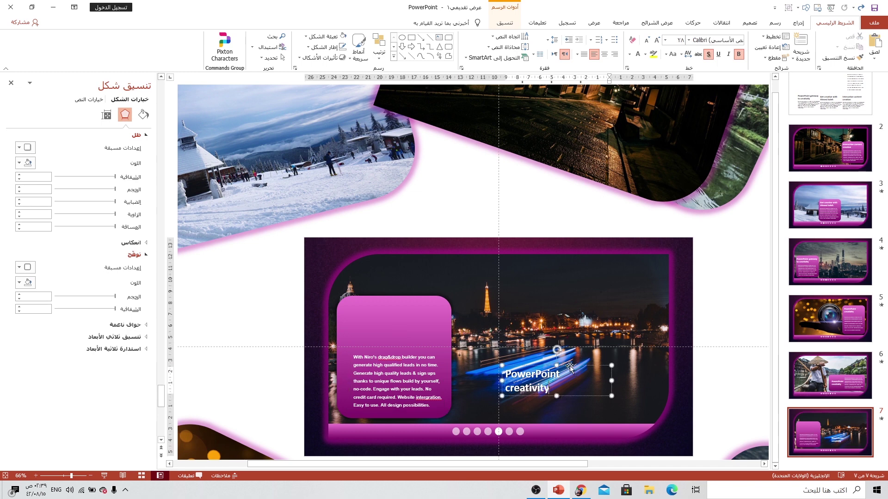
{"action": "left_click_drag", "start_coordinate": [570, 367], "coordinate": [435, 314]}
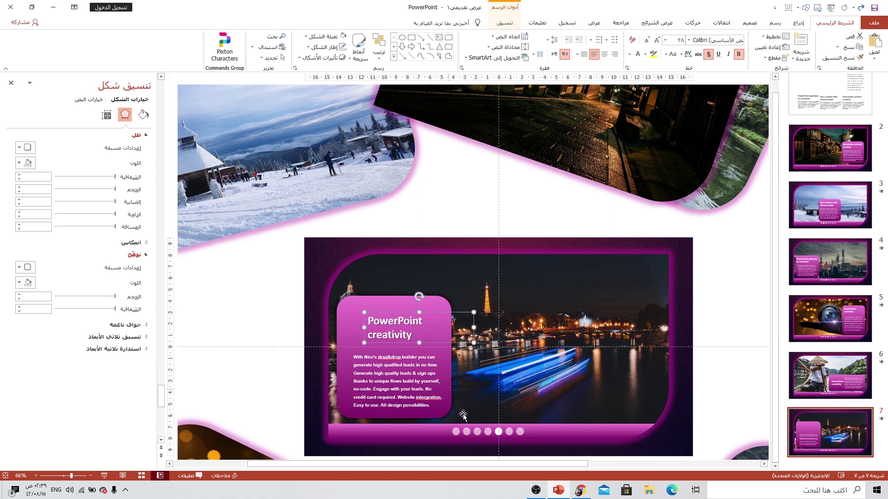
Set the fifth slider dot to 40% transparency and make the sixth dot fully opaque.
{"action": "left_click", "coordinate": [499, 432]}
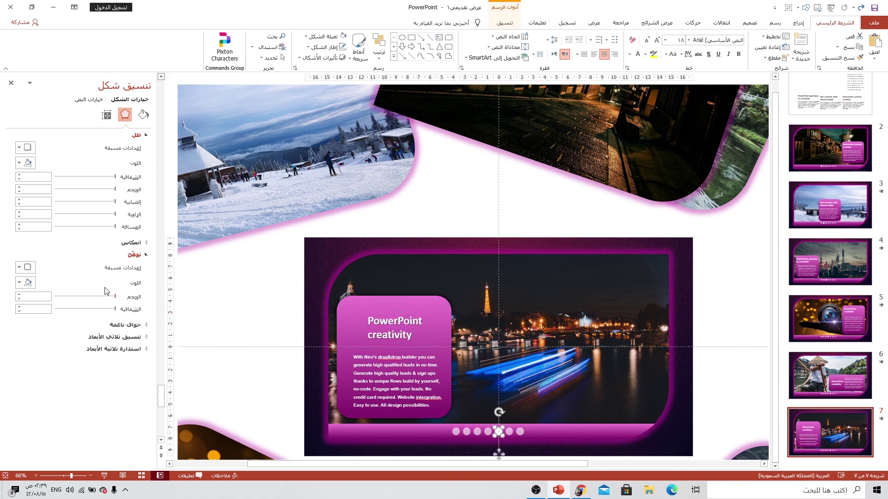
{"action": "left_click", "coordinate": [143, 115]}
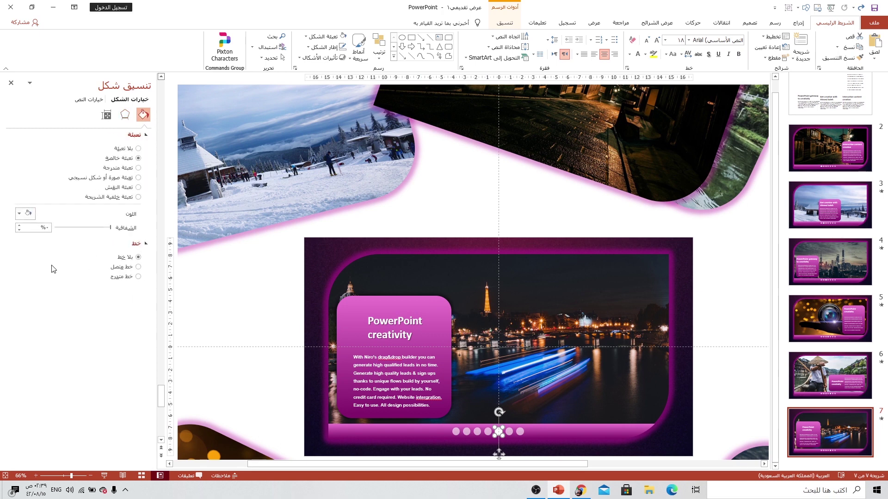
{"action": "double_click", "coordinate": [48, 228]}
{"action": "type", "text": "40"}
{"action": "key", "text": "Return"}
{"action": "left_click", "coordinate": [511, 434]}
{"action": "left_click_drag", "start_coordinate": [89, 231], "coordinate": [123, 236]}
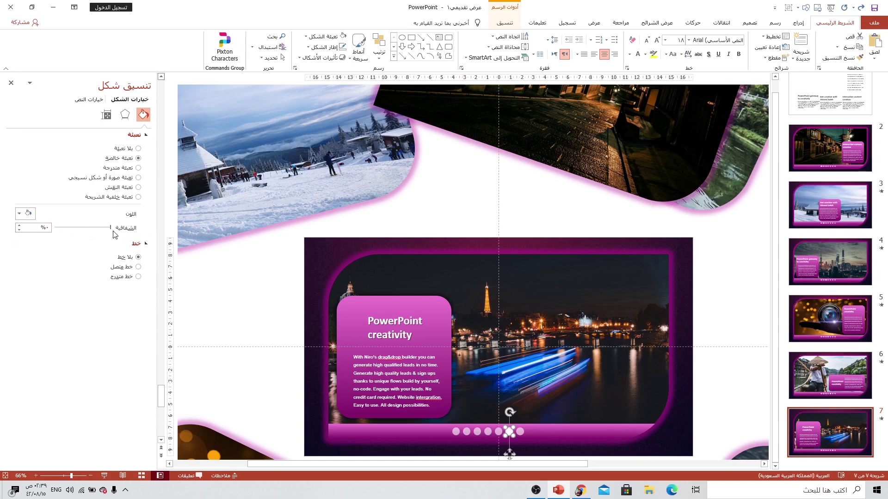
Duplicate slide 7 as slide 8 and rotate the night-city photo to the lower right.
{"action": "right_click", "coordinate": [819, 438]}
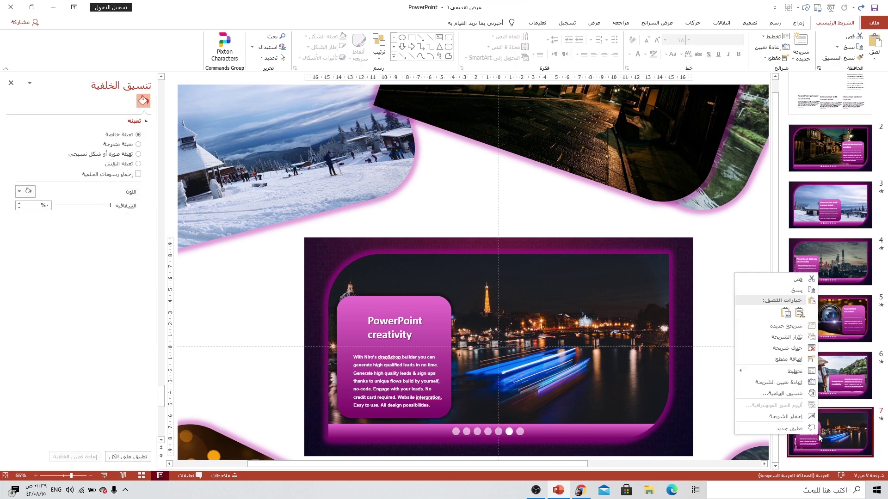
{"action": "left_click", "coordinate": [784, 337]}
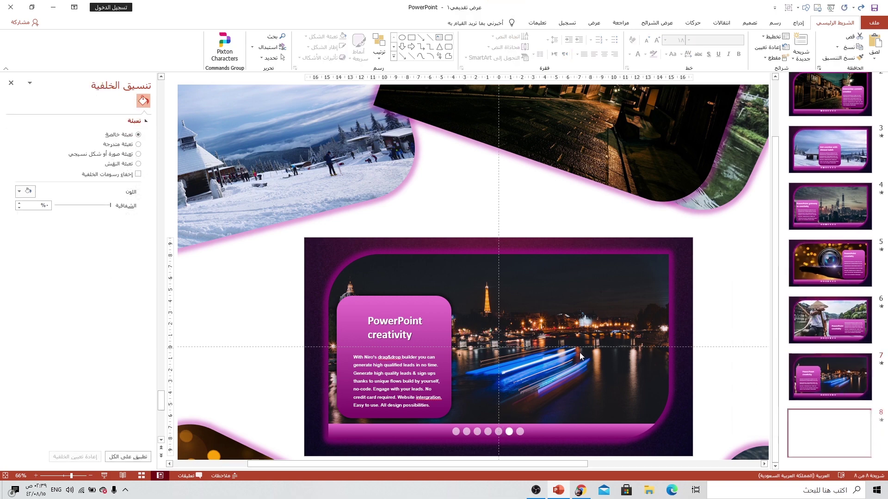
{"action": "left_click", "coordinate": [585, 320]}
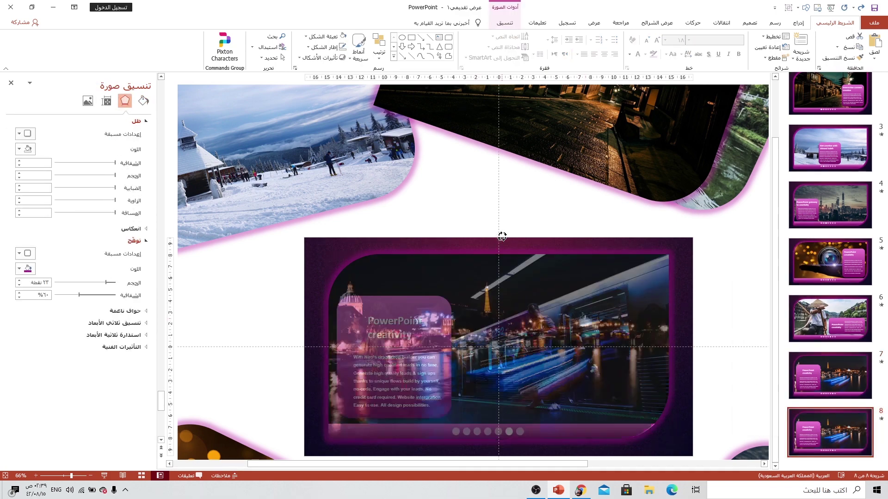
{"action": "left_click_drag", "start_coordinate": [502, 236], "coordinate": [569, 258]}
{"action": "left_click_drag", "start_coordinate": [532, 324], "coordinate": [694, 387]}
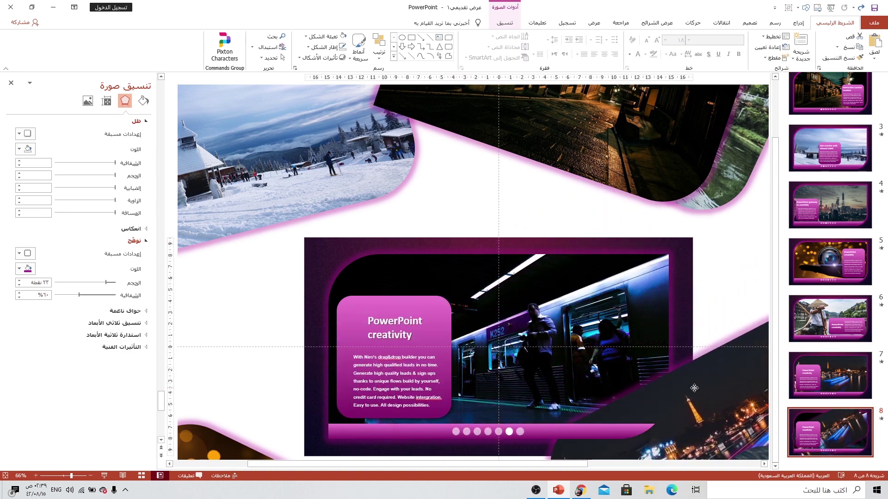
Set the sixth slider dot to 40% transparency and make the seventh dot fully opaque.
{"action": "scroll", "coordinate": [555, 347], "scroll_direction": "down", "scroll_amount": 2}
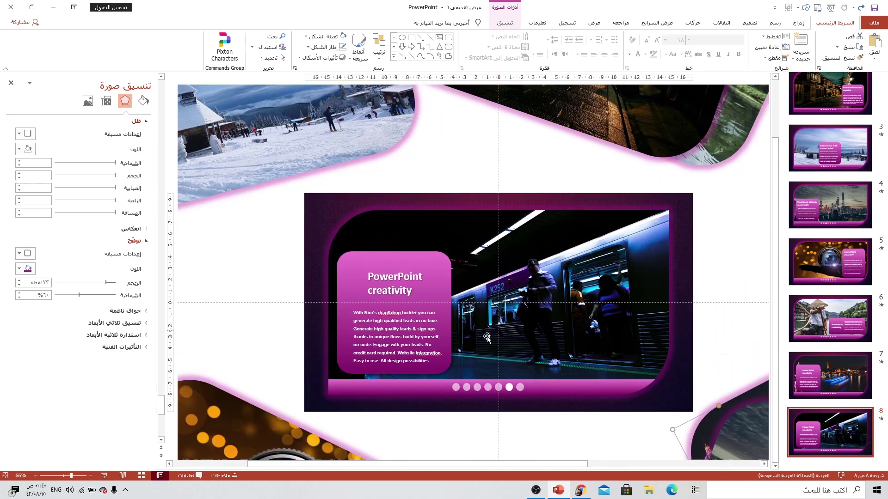
{"action": "left_click", "coordinate": [510, 388]}
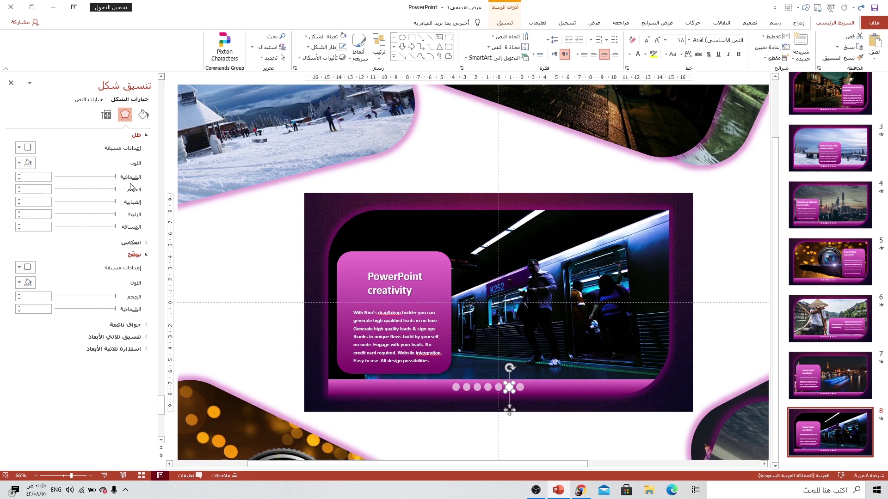
{"action": "left_click", "coordinate": [143, 115]}
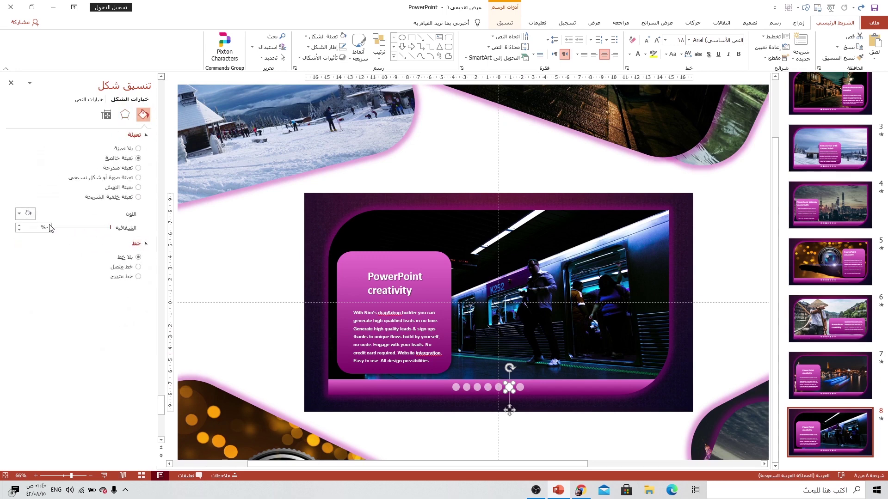
{"action": "left_click", "coordinate": [47, 230]}
{"action": "type", "text": "40"}
{"action": "key", "text": "Return"}
{"action": "left_click", "coordinate": [519, 390]}
{"action": "left_click_drag", "start_coordinate": [88, 228], "coordinate": [114, 231]}
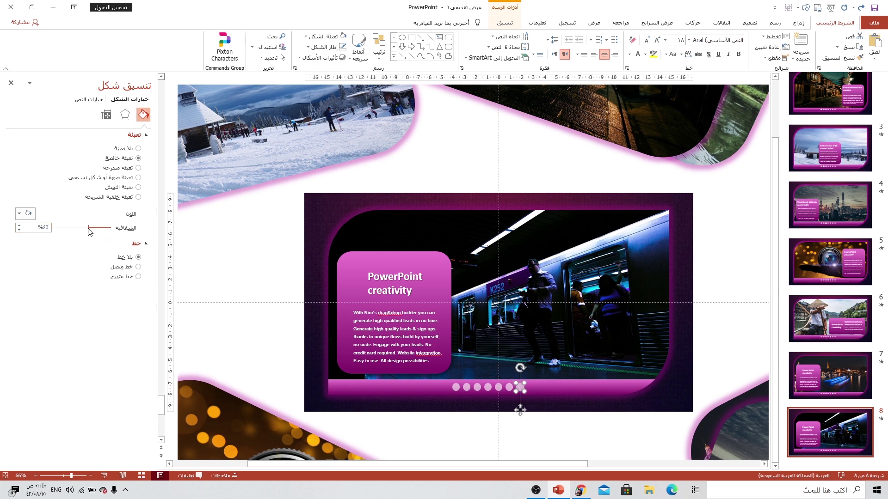
{"action": "left_click", "coordinate": [437, 262]}
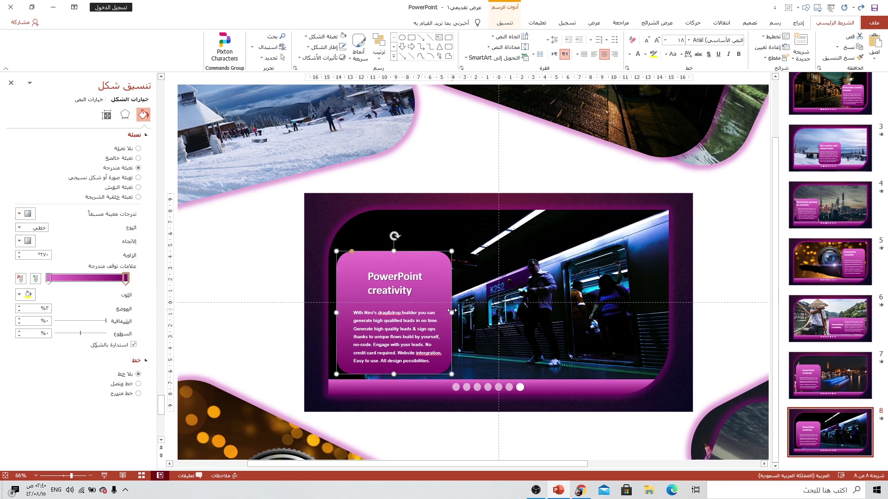
Widen the pink card into a short low banner and move the title to its right side.
{"action": "left_click_drag", "start_coordinate": [452, 312], "coordinate": [638, 312]}
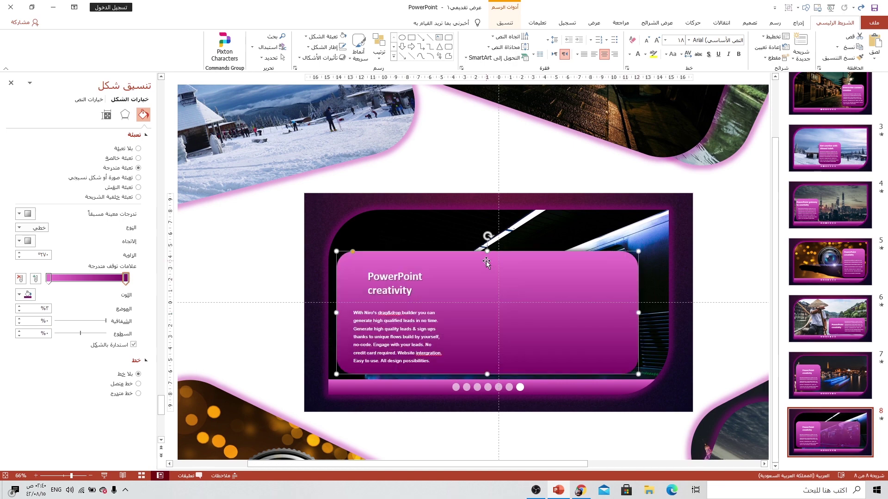
{"action": "left_click_drag", "start_coordinate": [487, 251], "coordinate": [487, 315]}
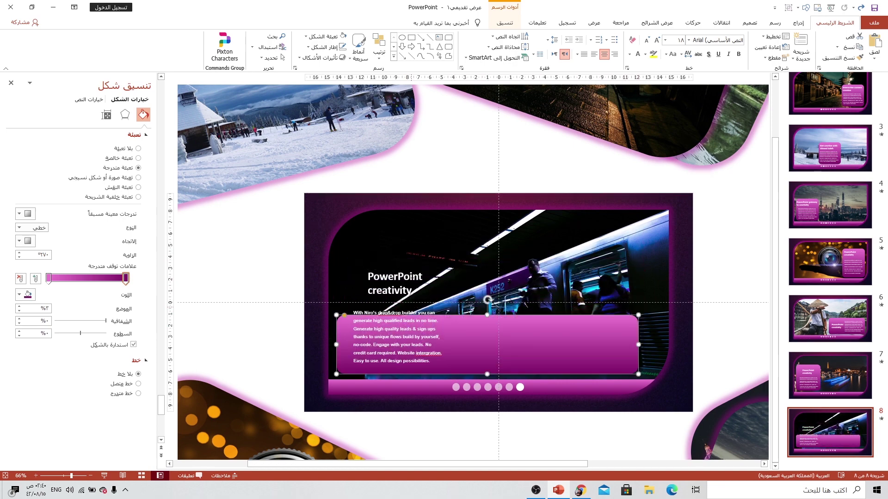
{"action": "left_click_drag", "start_coordinate": [404, 268], "coordinate": [599, 326]}
Delete the paragraph's lower lines, move the shortened text into the banner, then open slide 1.
{"action": "left_click", "coordinate": [423, 351]}
{"action": "left_click_drag", "start_coordinate": [436, 359], "coordinate": [354, 340]}
{"action": "key", "text": "Delete"}
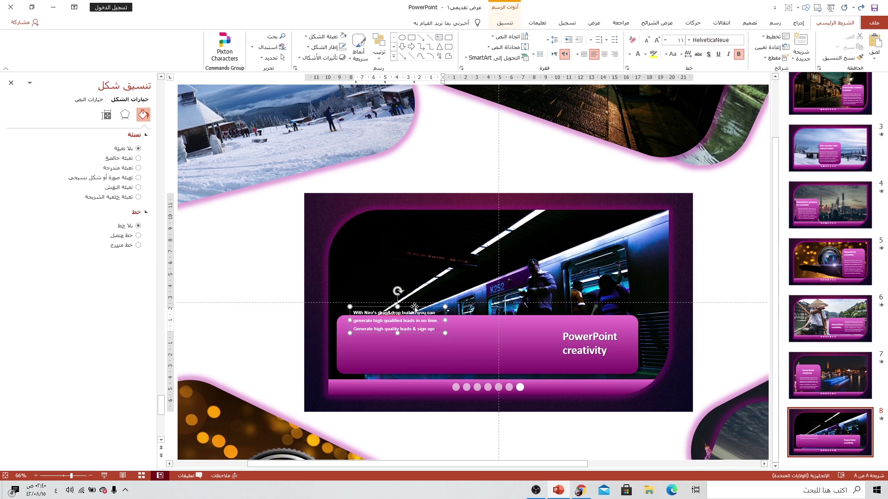
{"action": "mouse_move", "coordinate": [415, 306]}
{"action": "left_mouse_down"}
{"action": "mouse_move", "coordinate": [410, 333]}
{"action": "mouse_move", "coordinate": [539, 337]}
{"action": "left_mouse_up"}
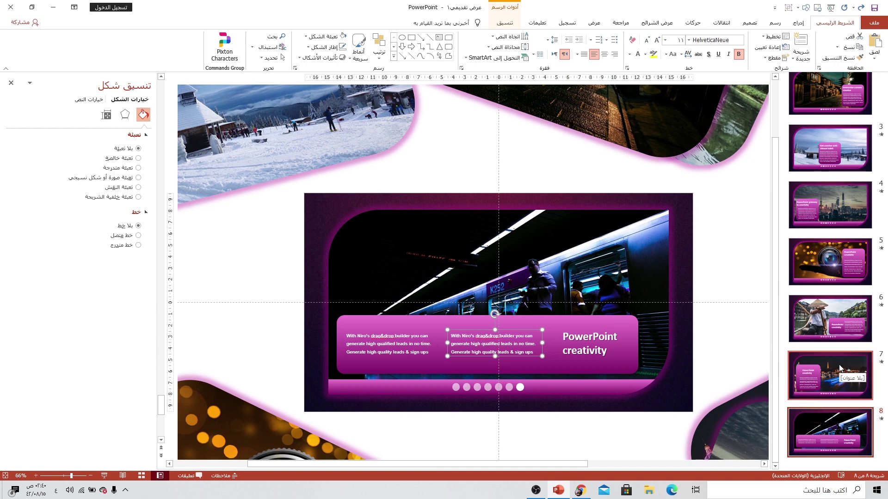
{"action": "scroll", "coordinate": [840, 368], "scroll_direction": "up", "scroll_amount": 3}
{"action": "left_click", "coordinate": [833, 123]}
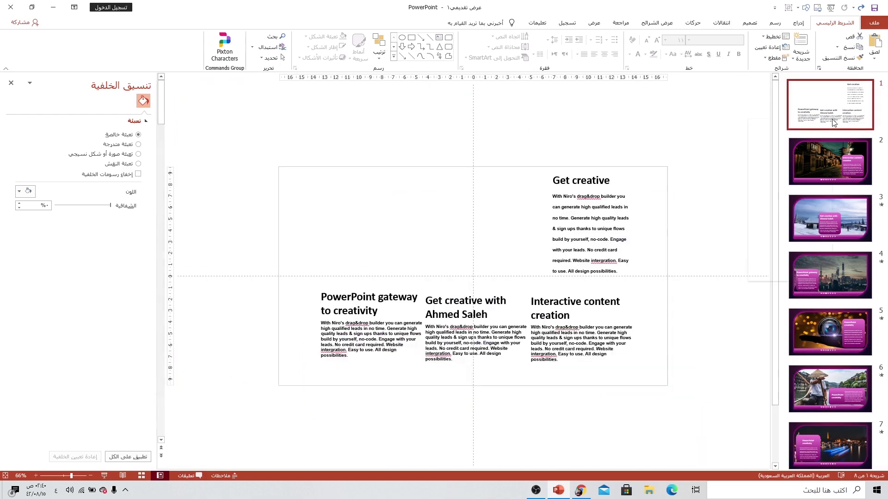
Delete the text-only slide 1, close the Format Background pane, and play the slide show.
{"action": "right_click", "coordinate": [834, 123]}
{"action": "left_click", "coordinate": [799, 195]}
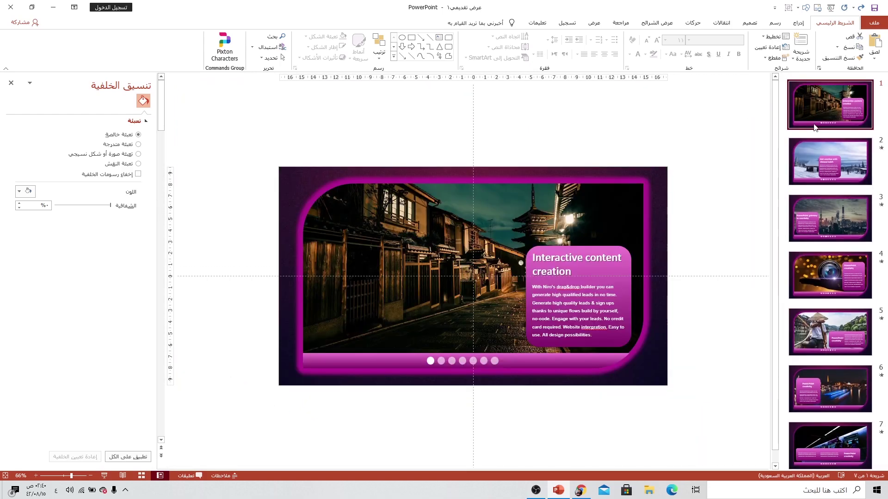
{"action": "left_click", "coordinate": [11, 83]}
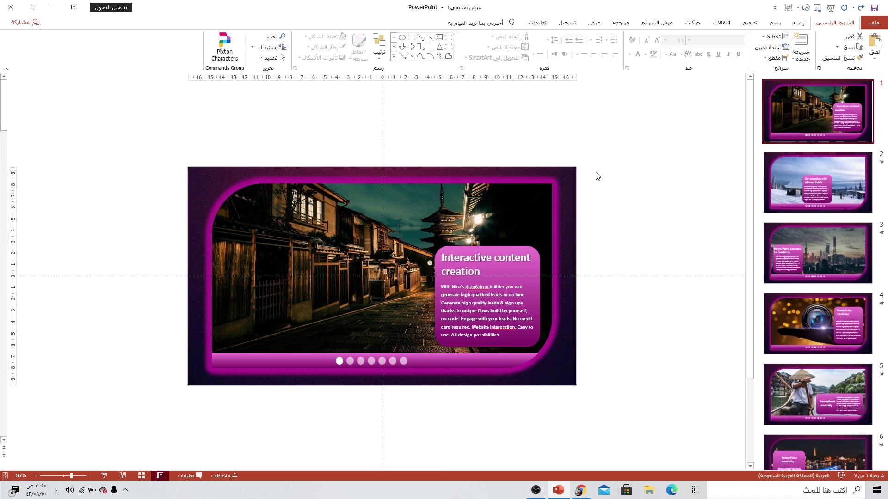
{"action": "left_click", "coordinate": [105, 477]}
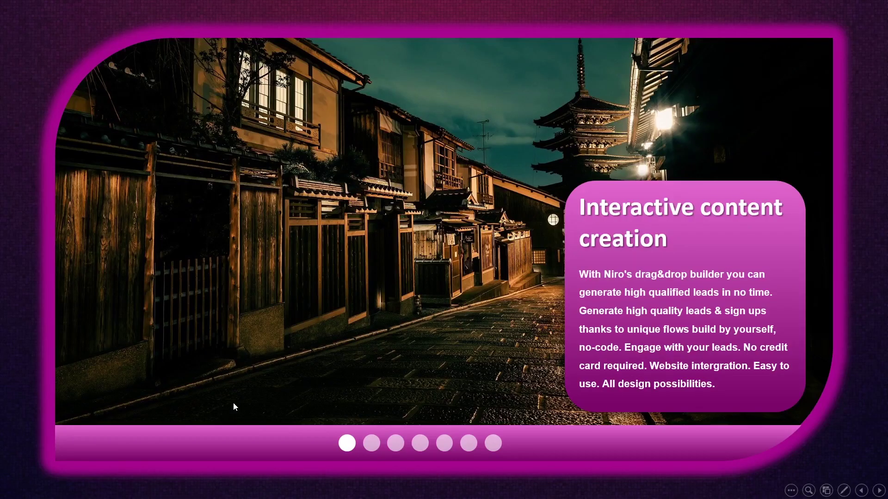